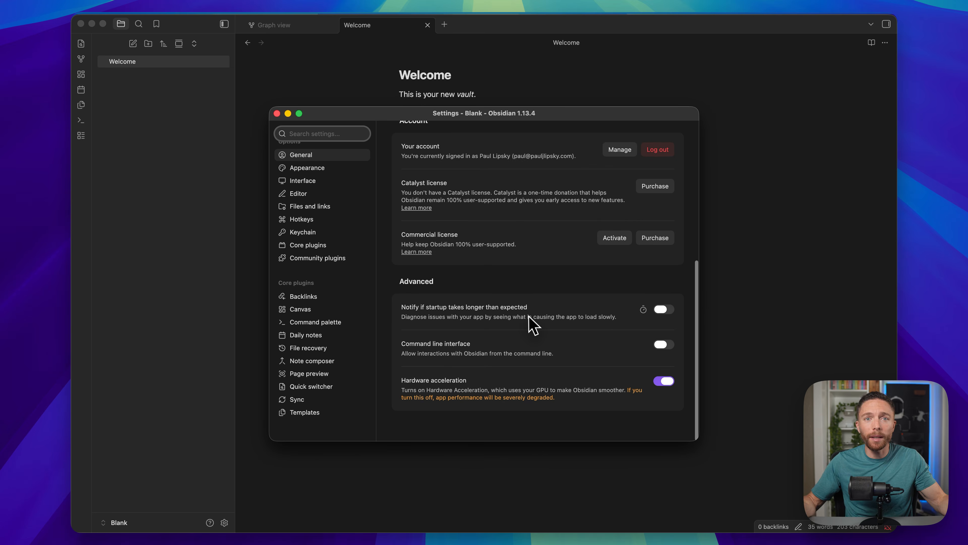
- Close the settings window
click(277, 113)
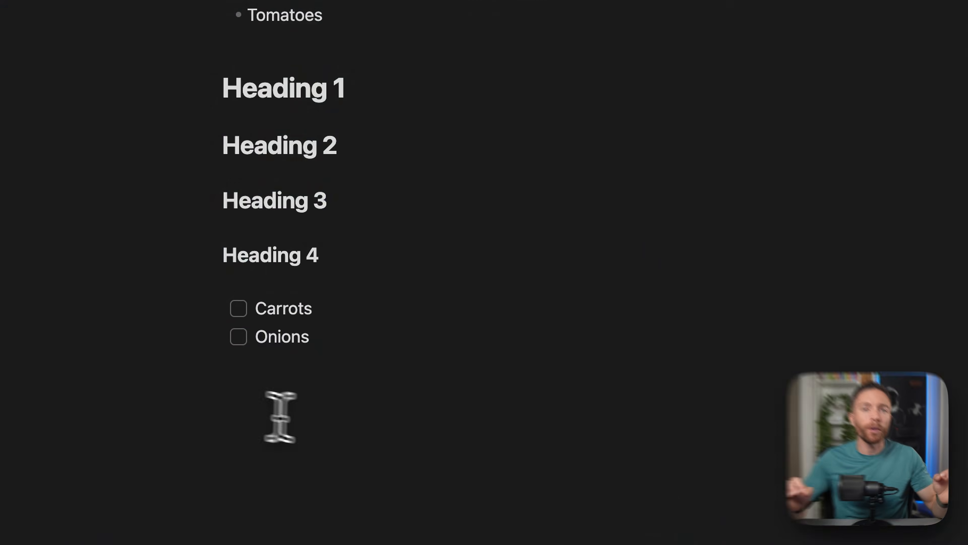
- Format the note's last sentence with "recipe" in italics and "correct" in bold
double_click(526, 389)
key(super+i)
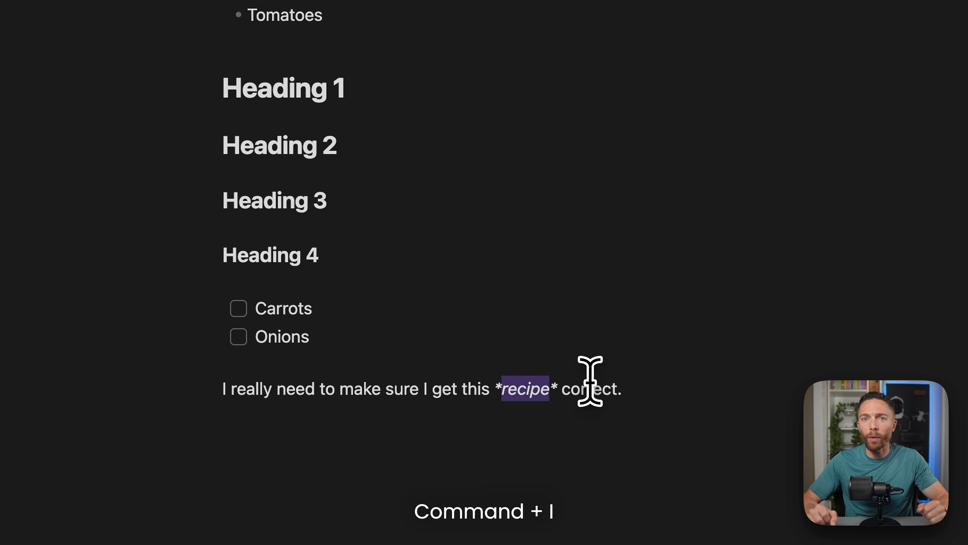
click(664, 385)
double_click(574, 387)
key(super+b)
click(678, 385)
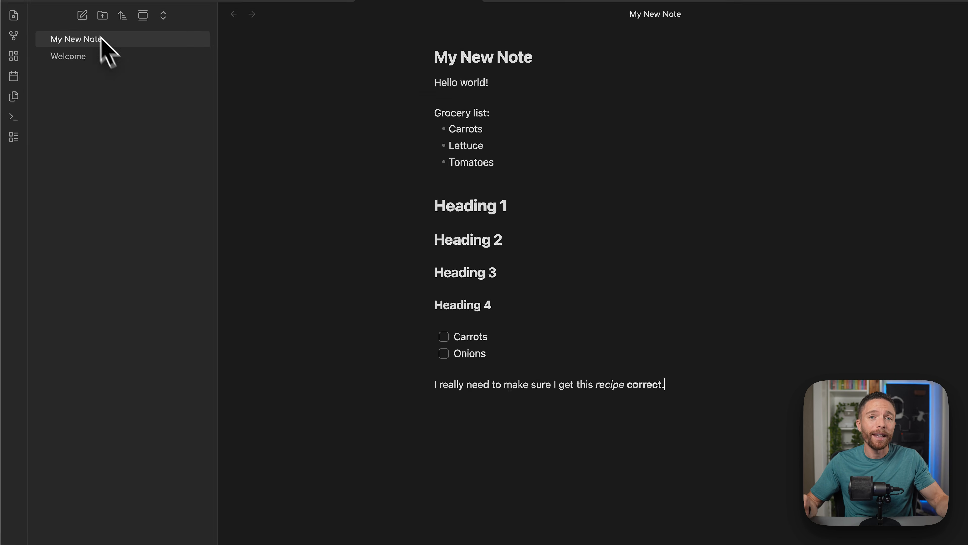
- Create an untitled note and a folder named Business, and move the note into that folder
click(139, 66)
click(172, 68)
text(Business)
key(Return)
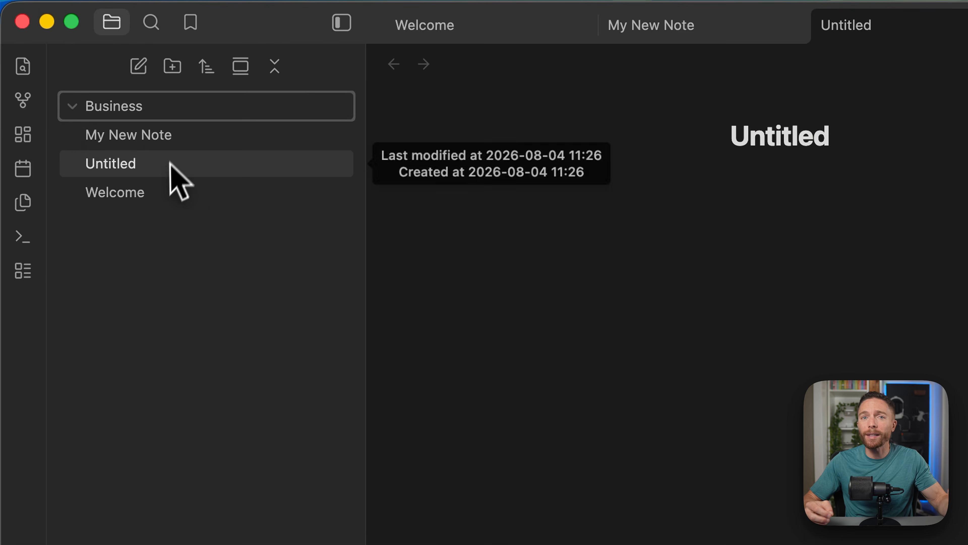
drag(168, 164, 74, 112)
- Add another new note and create a subfolder named Invoices inside the Business folder
key(super+n)
right_click(231, 112)
click(267, 139)
text(Invoices)
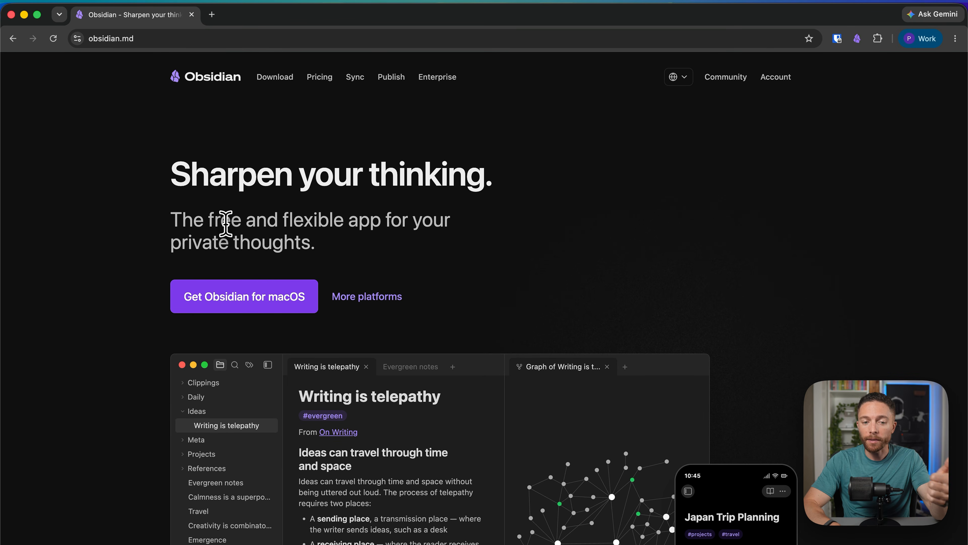
- Look through the Obsidian website's download page for the app versions offered on each platform
click(356, 296)
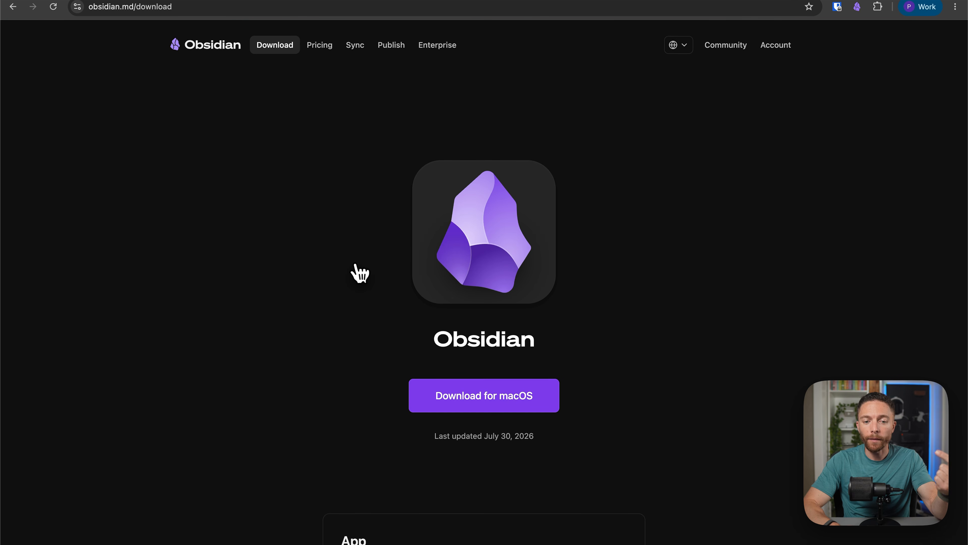
scroll(367, 325, down, 10)
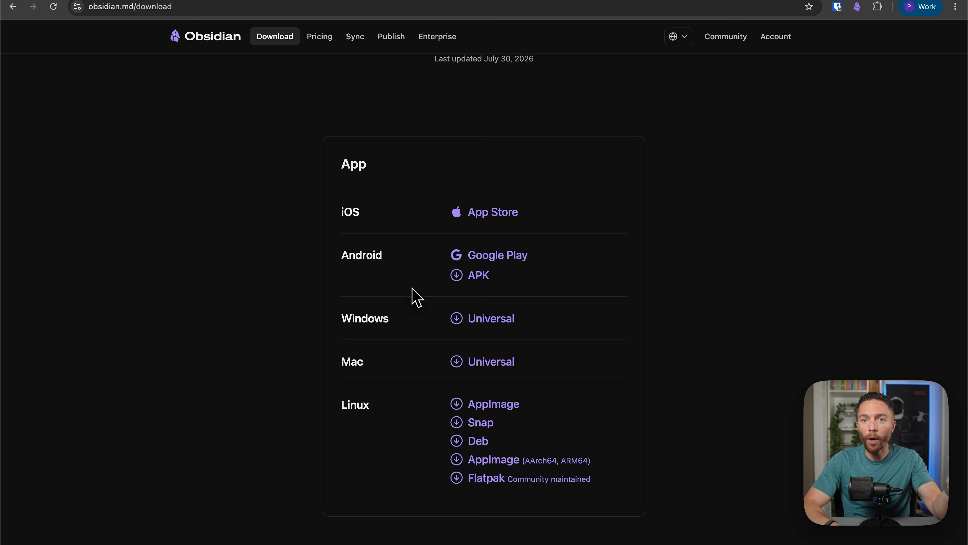
scroll(414, 296, up, 10)
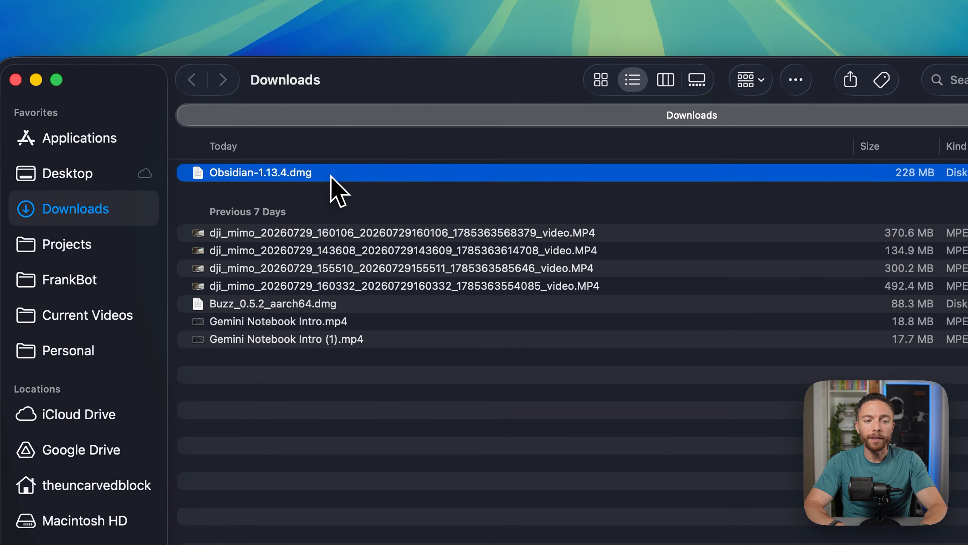
- In Finder, open the downloaded Obsidian-1.13.4.dmg and copy Obsidian into the Applications folder
double_click(331, 177)
click(332, 365)
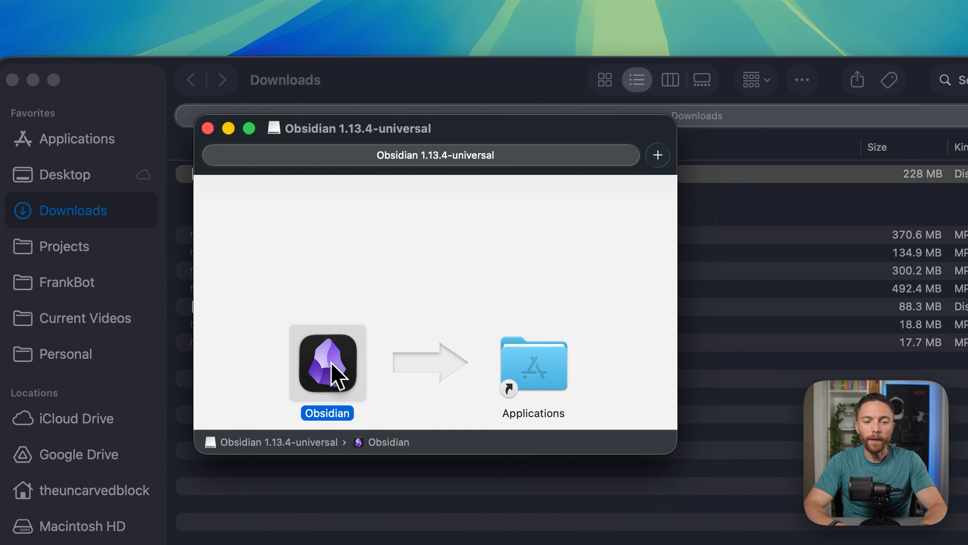
drag(331, 365, 616, 381)
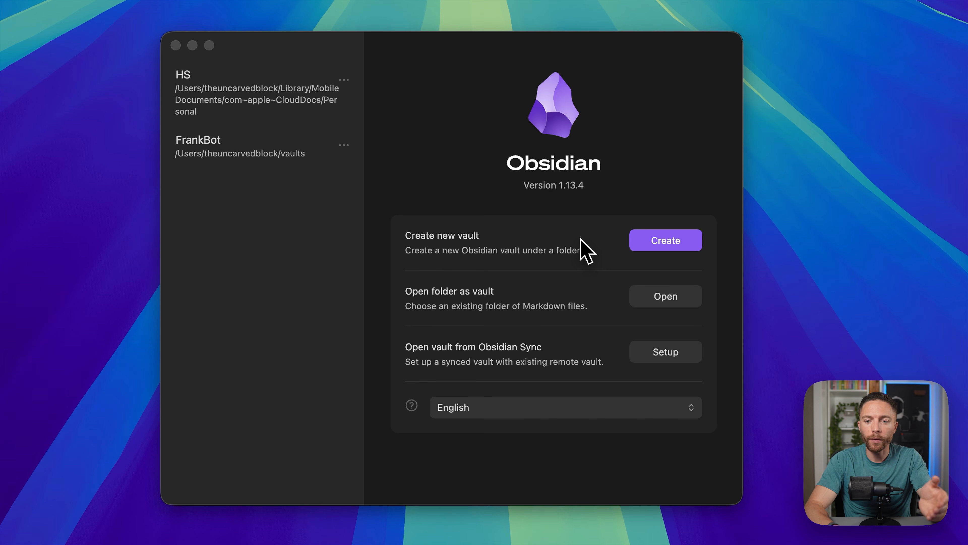
- In Obsidian, create a new local vault named My Notes, stored in iCloud Drive
click(581, 239)
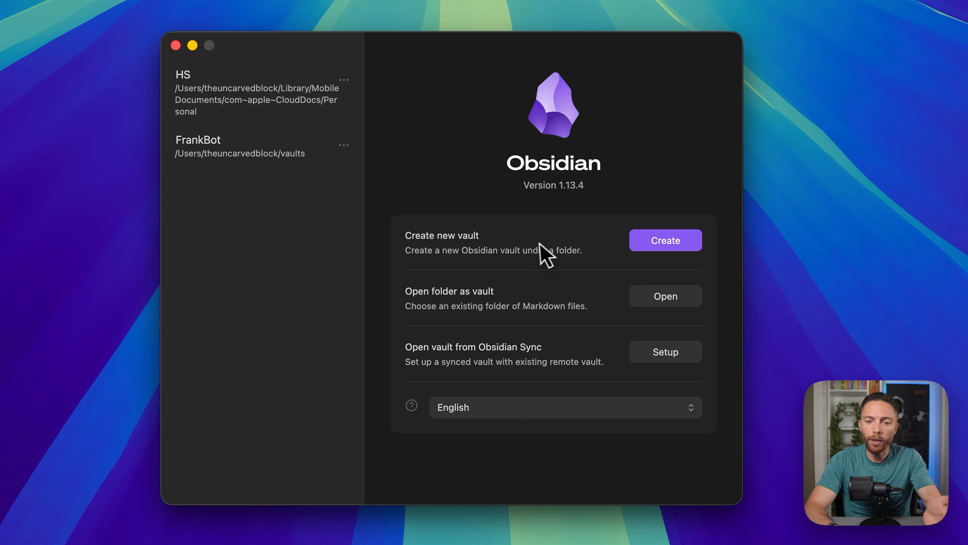
click(657, 242)
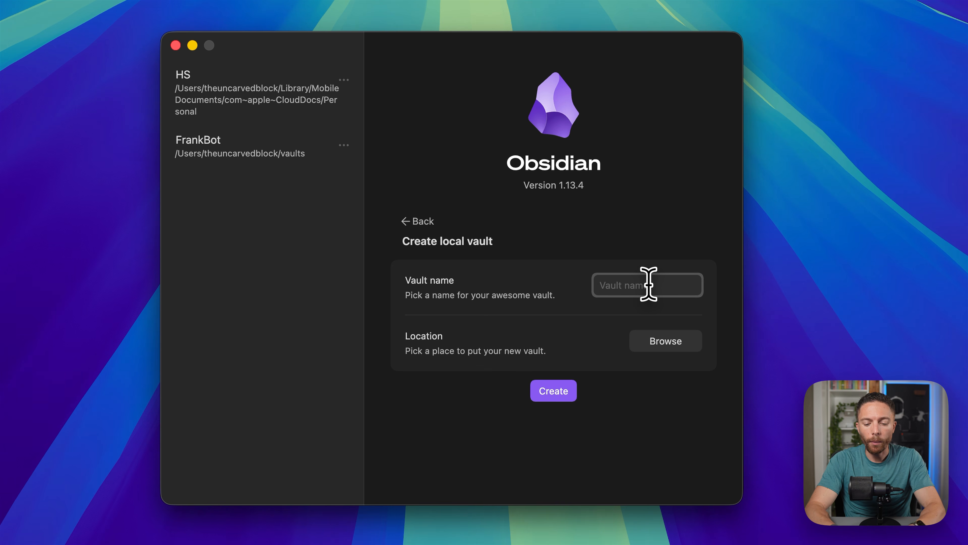
text(My Notes)
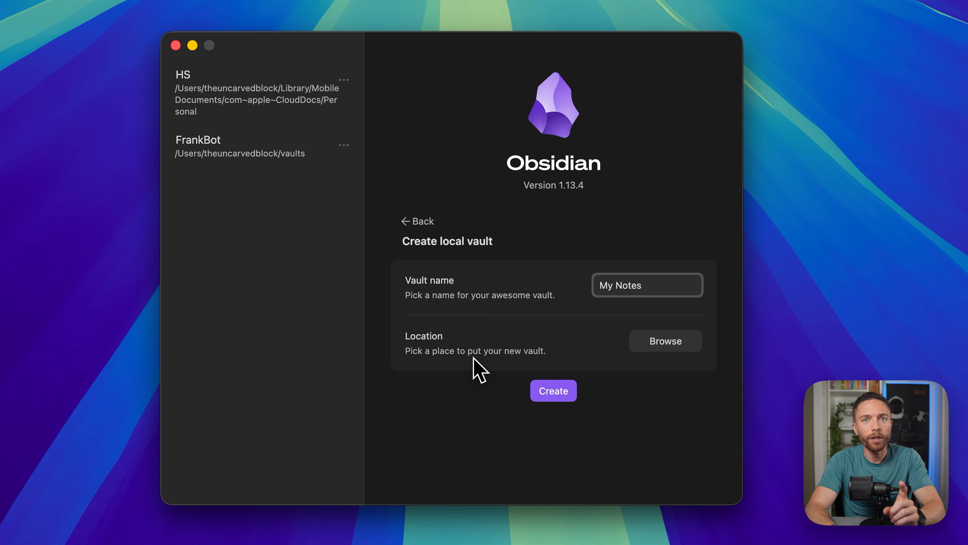
click(665, 343)
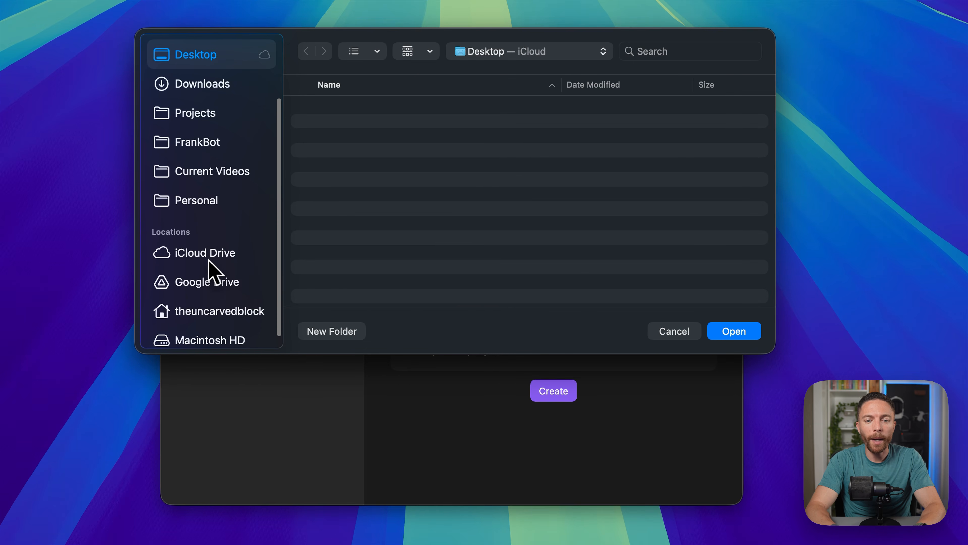
click(211, 258)
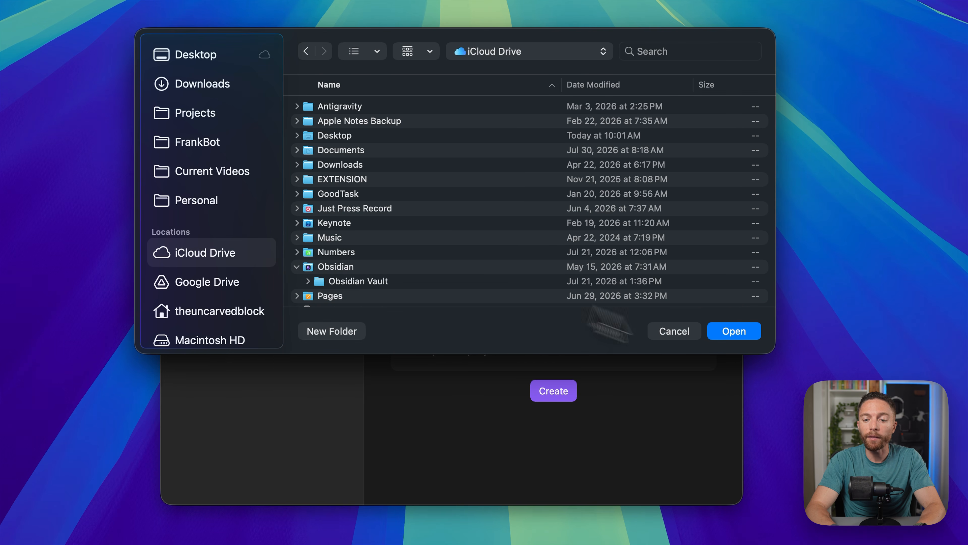
click(734, 331)
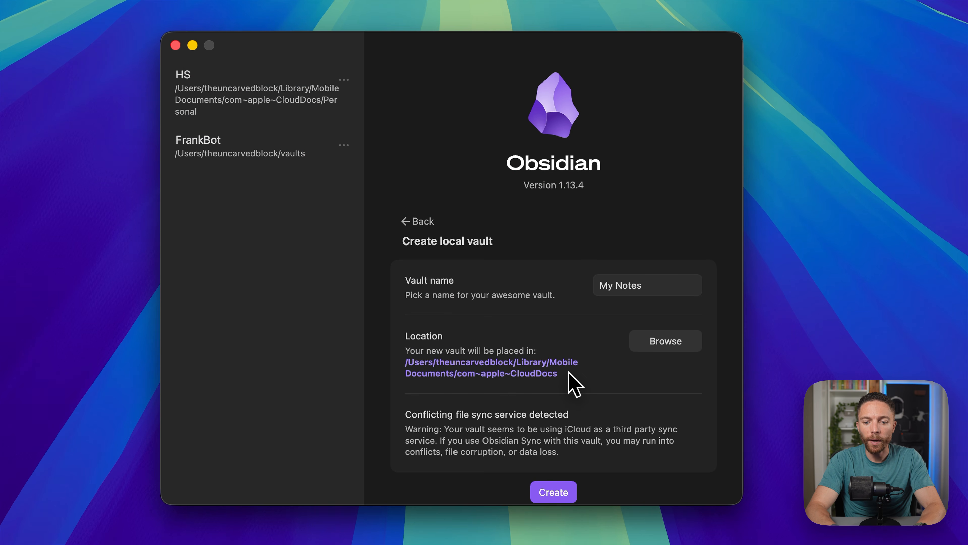
scroll(569, 374, down, 1)
click(561, 494)
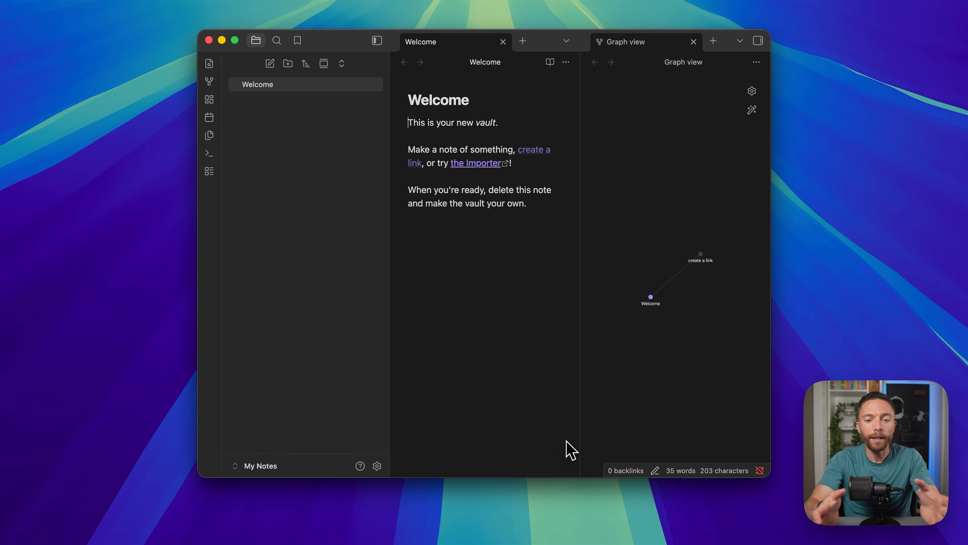
- Enlarge the new vault's window to fill the whole screen
click(450, 325)
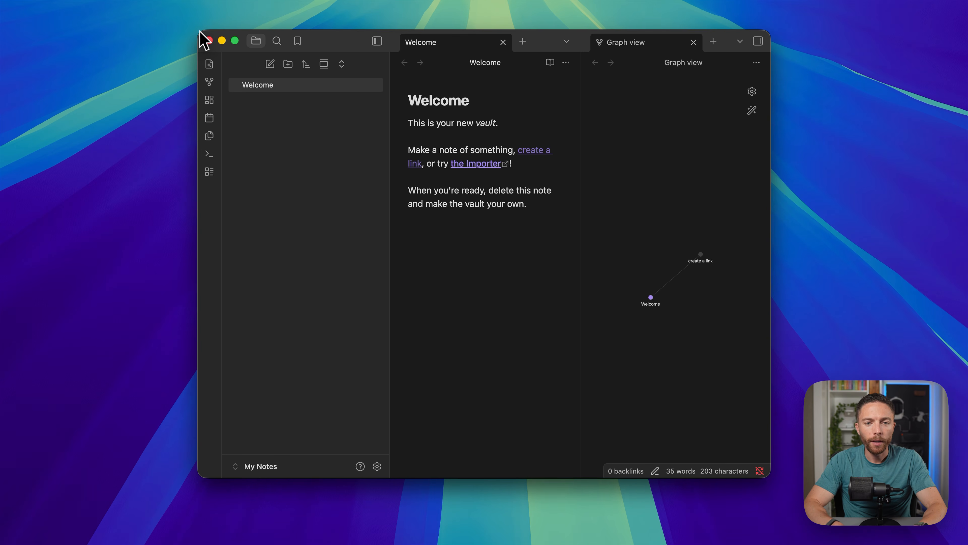
drag(186, 37, 2, 1)
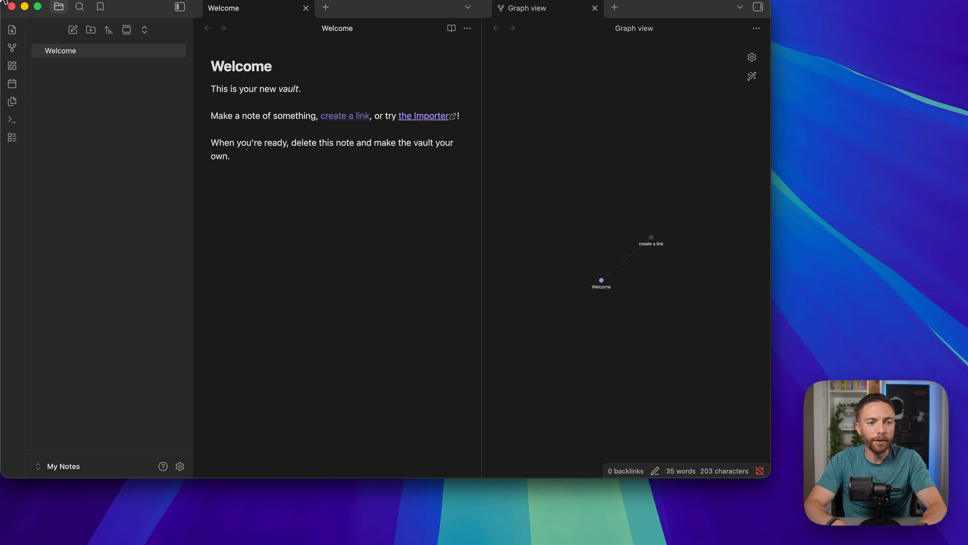
drag(770, 477, 967, 544)
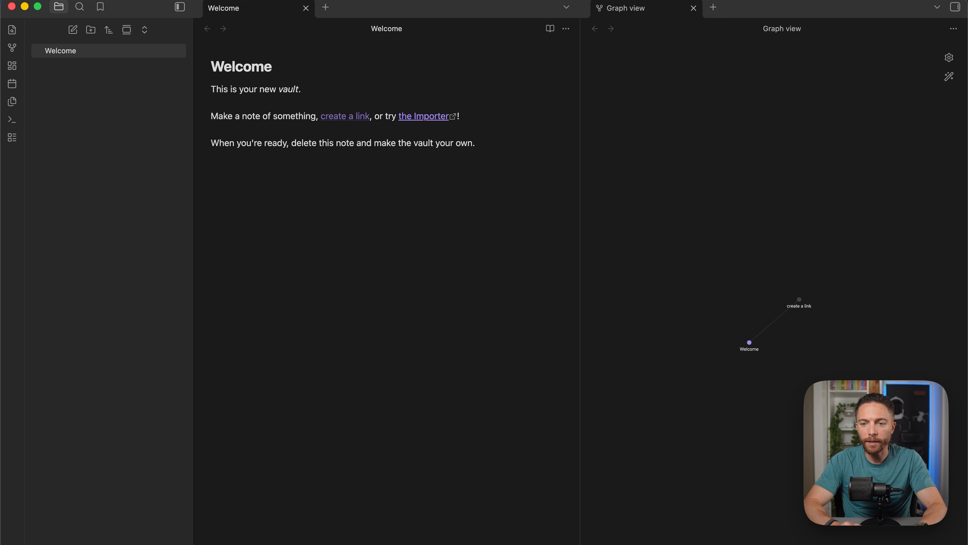
- Select the Welcome note and close the Graph view beside it
click(109, 50)
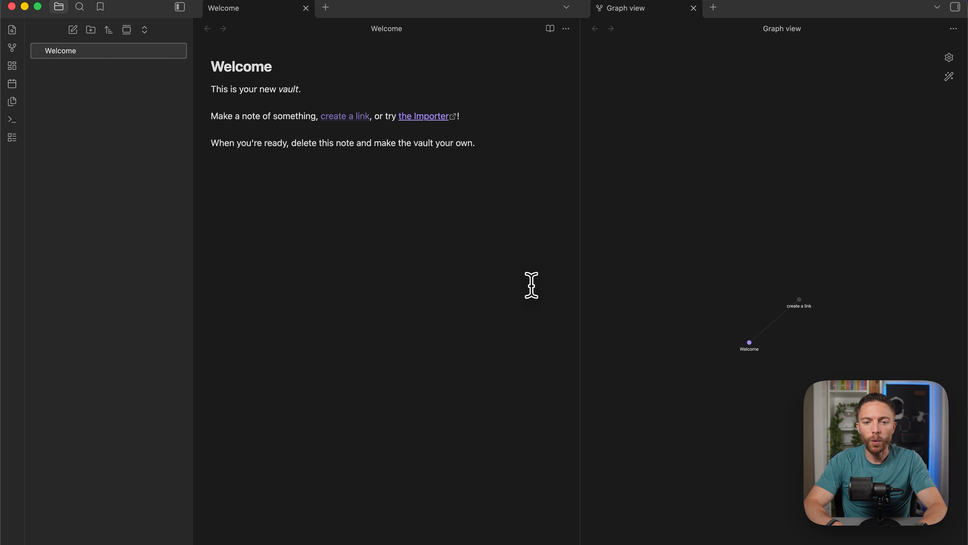
drag(268, 88, 277, 100)
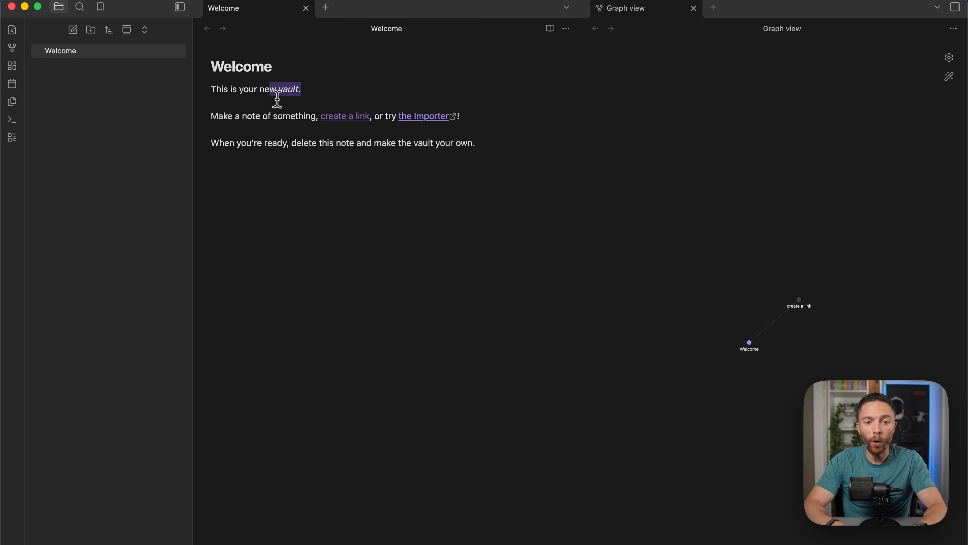
click(277, 100)
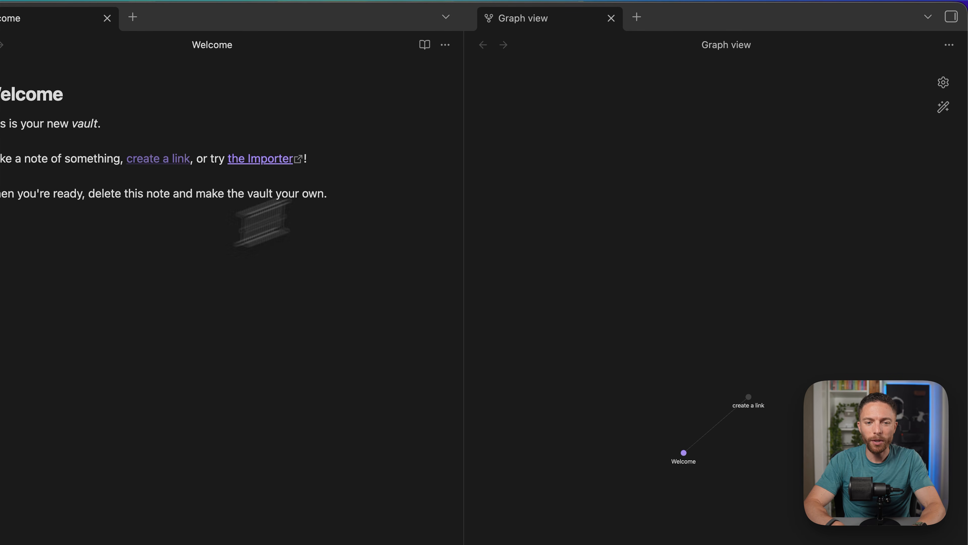
click(613, 20)
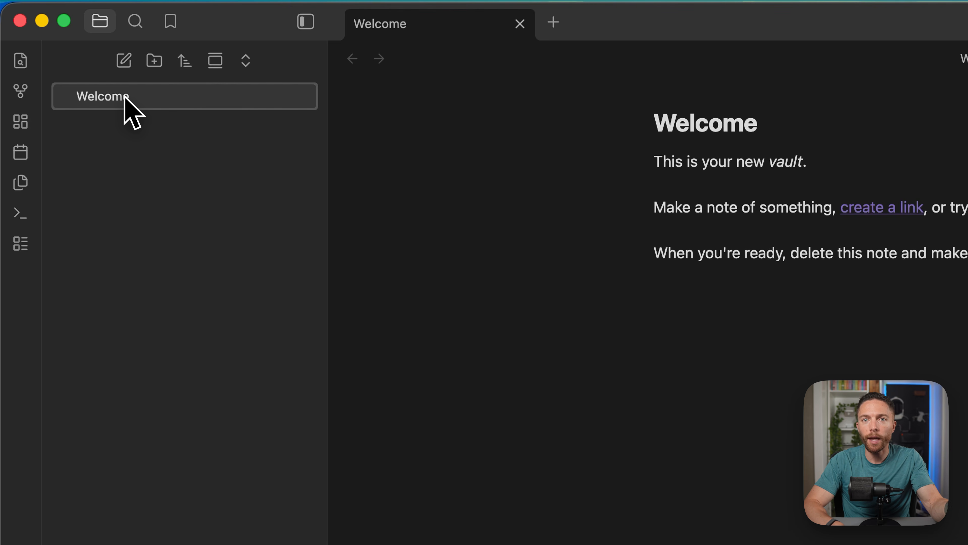
- Create a new note in the vault and title it "My New Note"
click(125, 63)
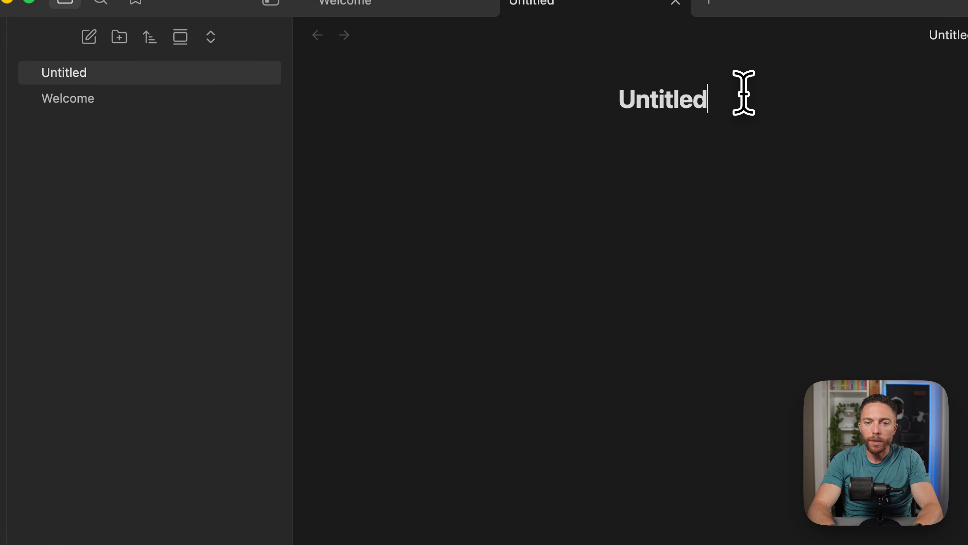
double_click(679, 98)
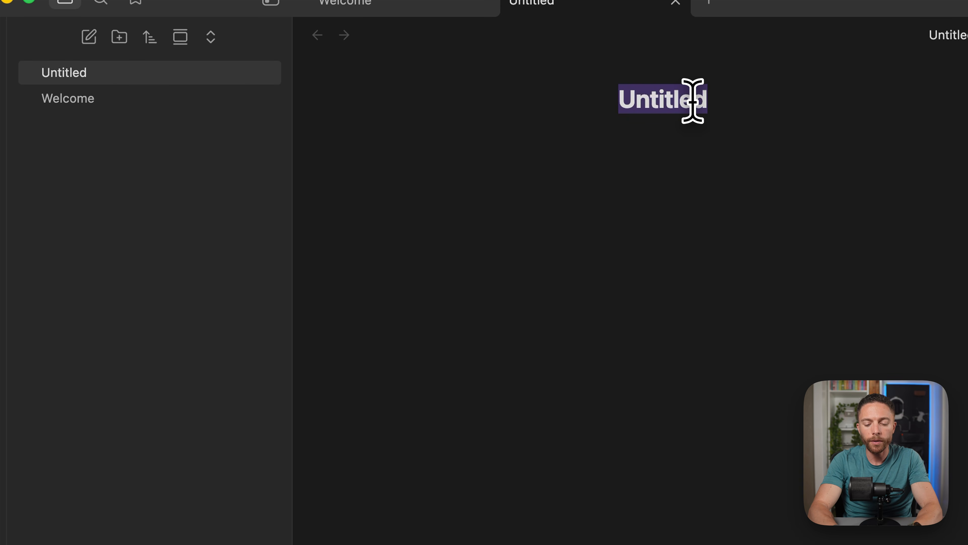
text(My New Note)
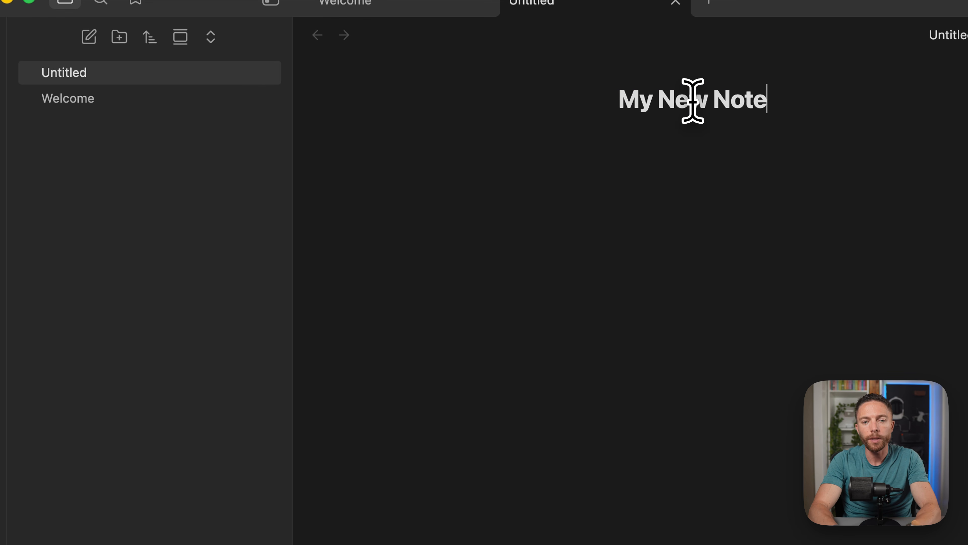
key(Return)
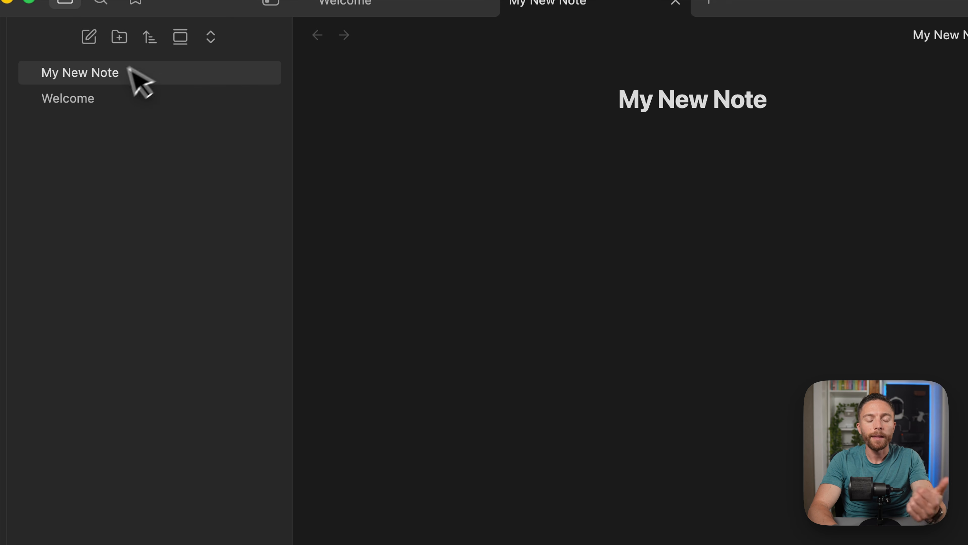
mouse_move(118, 75)
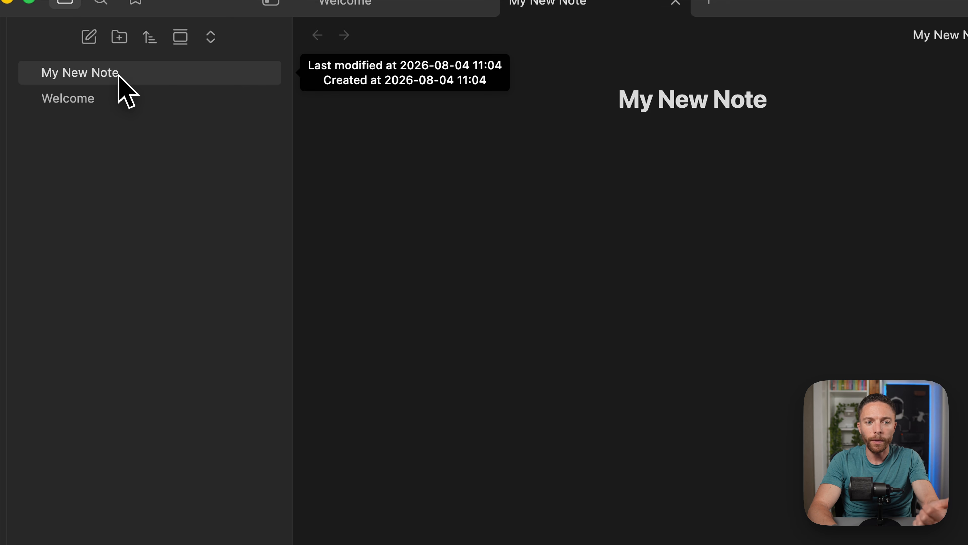
triple_click(669, 91)
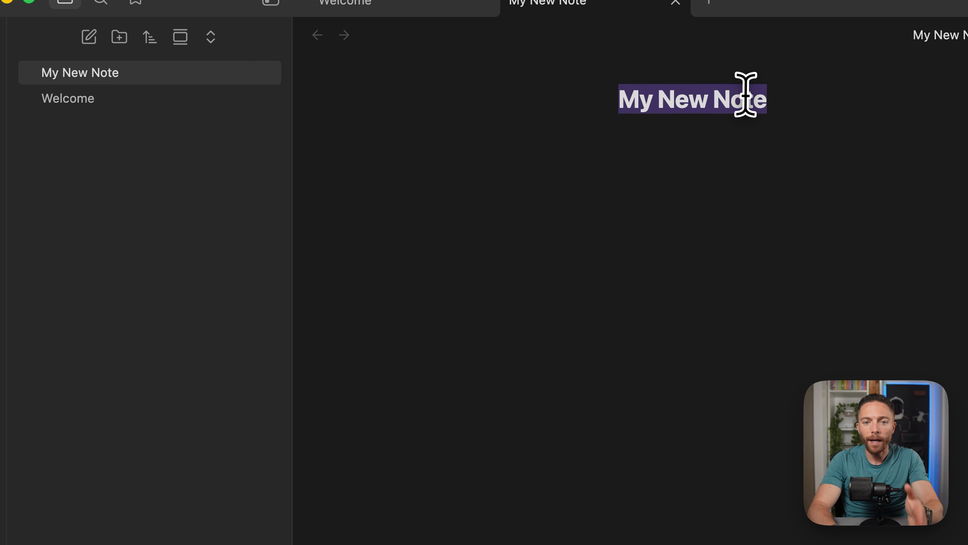
mouse_move(146, 75)
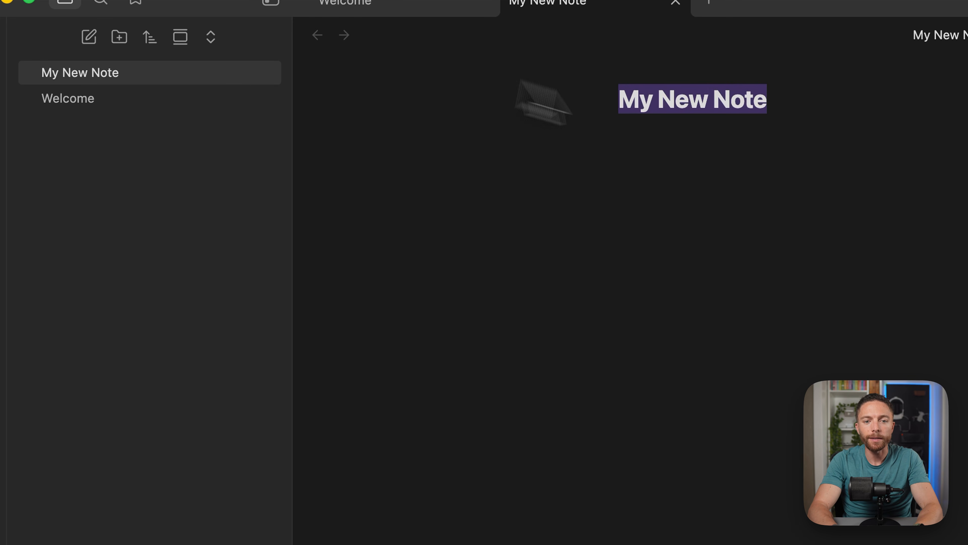
- Write "Hello world!" in the note body, followed by "Grocery list:" with the bullets Carrots, Lettuce and Tomatoes
click(651, 145)
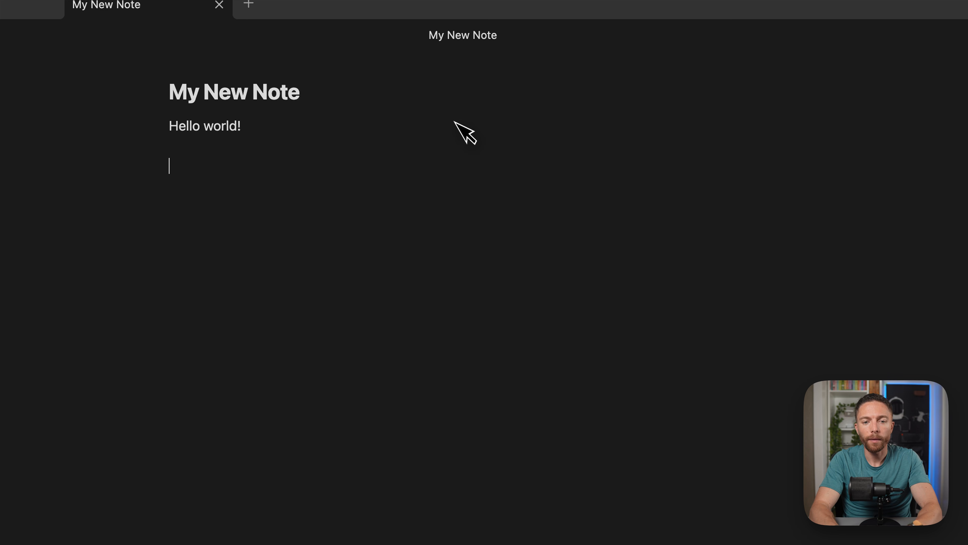
text(ery list:)
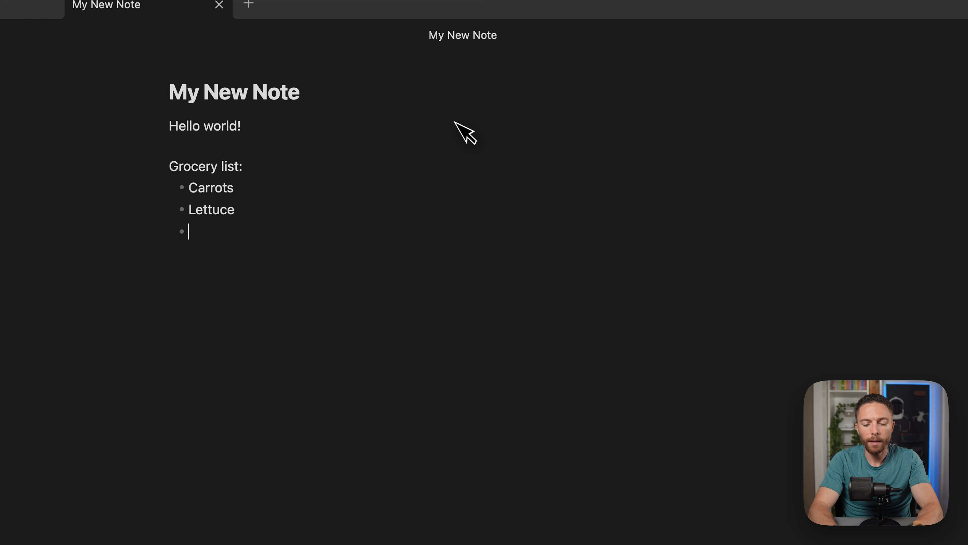
text(Tomatoes)
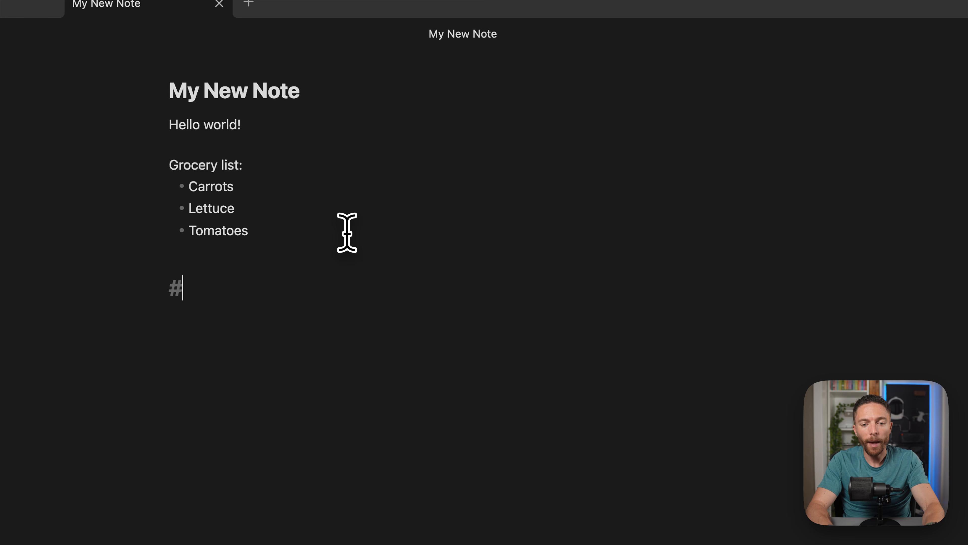
- Add four Markdown headings below the grocery list, from level 1 to level 4, reading Heading 1, Heading 2, Heading 3 and Heading 4
text(Heading)
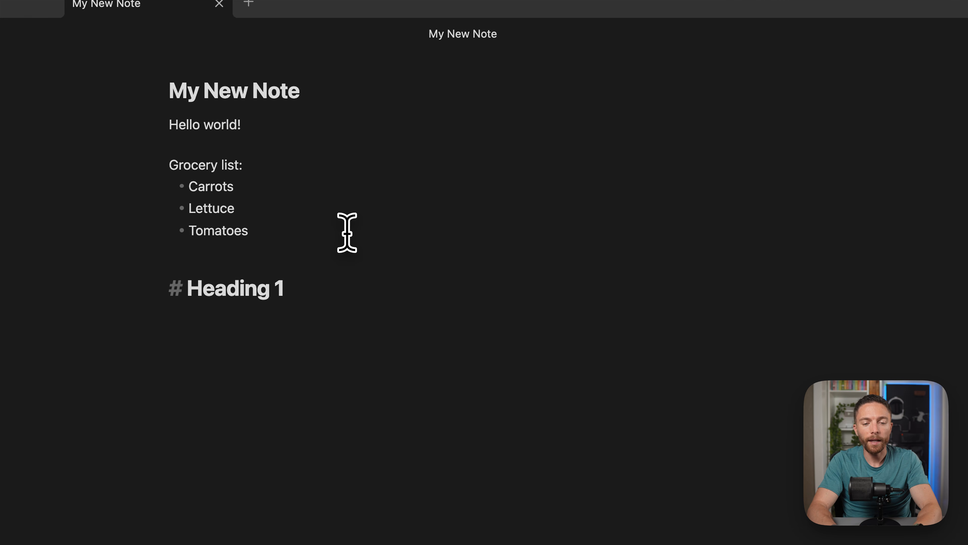
text( 1)
key(Return)
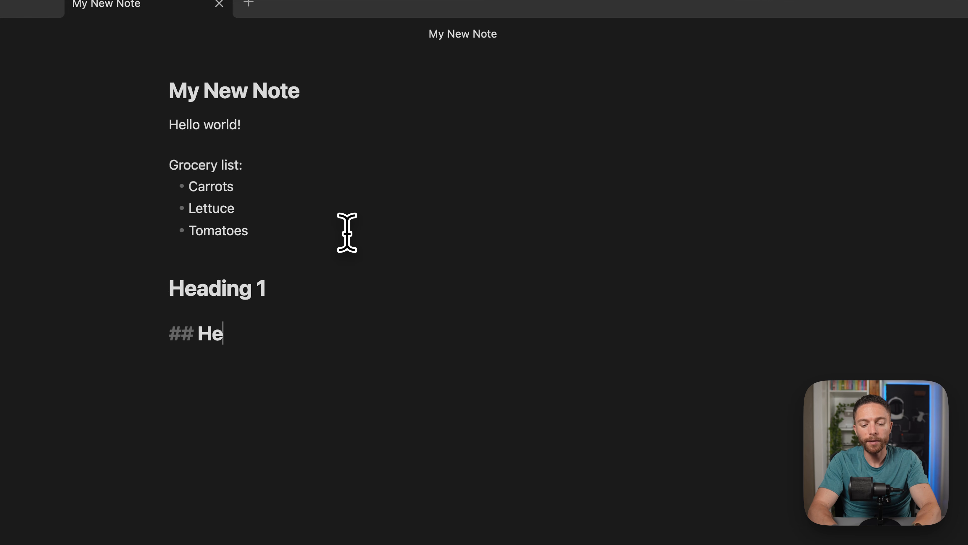
text(## Heading 2)
key(Return)
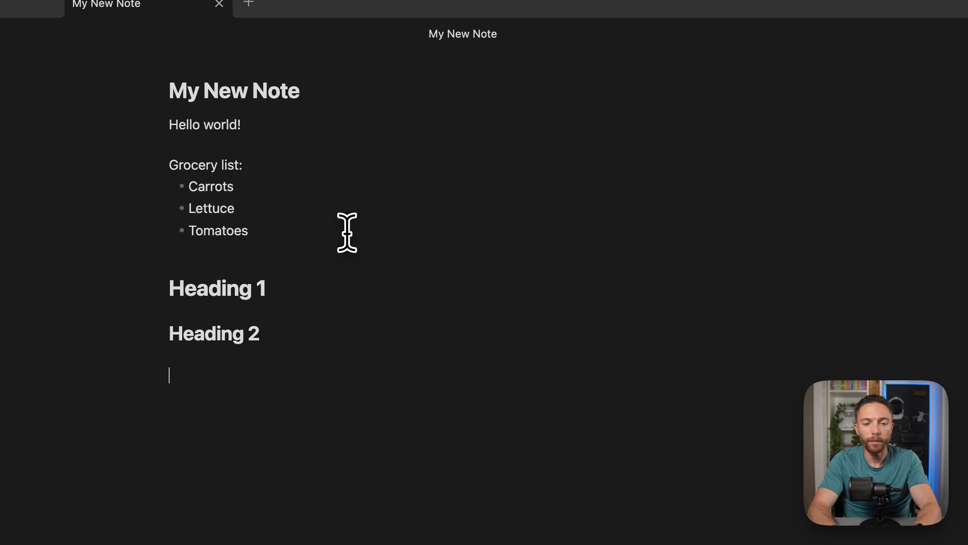
text(### Heading 3)
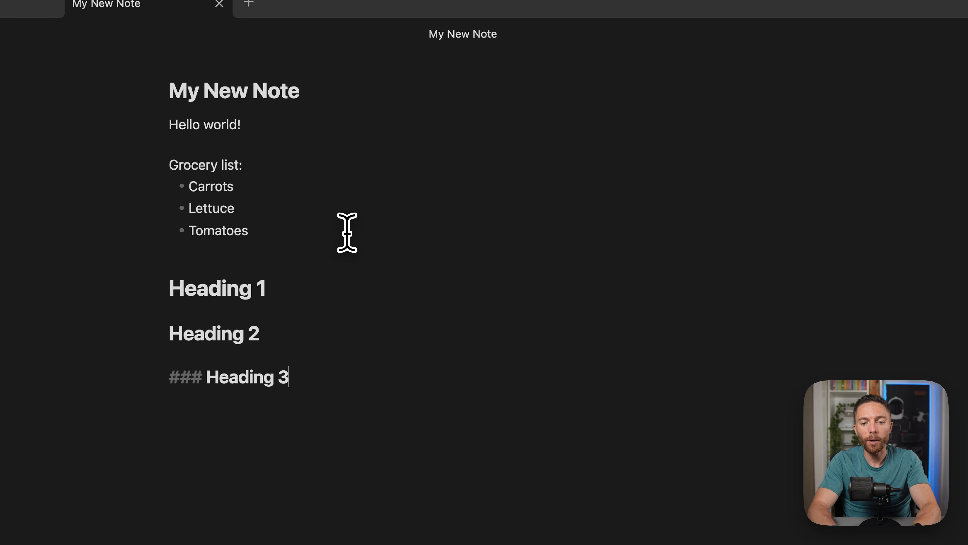
key(Return)
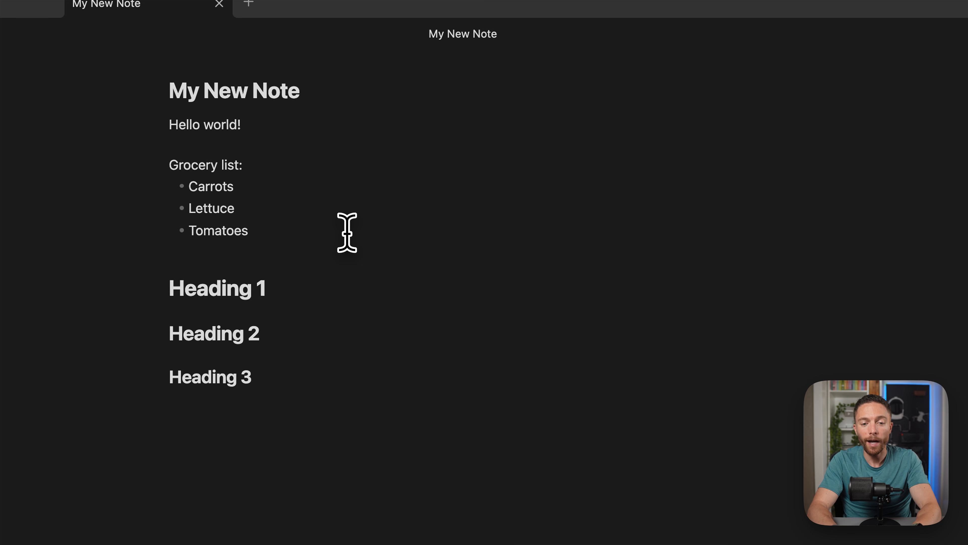
text(#### Hea)
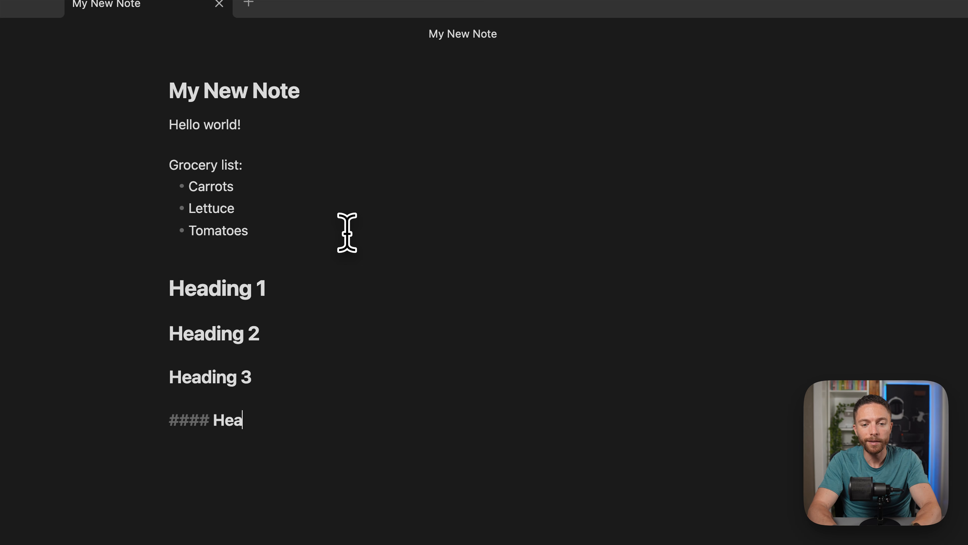
text(ding 4)
key(Return)
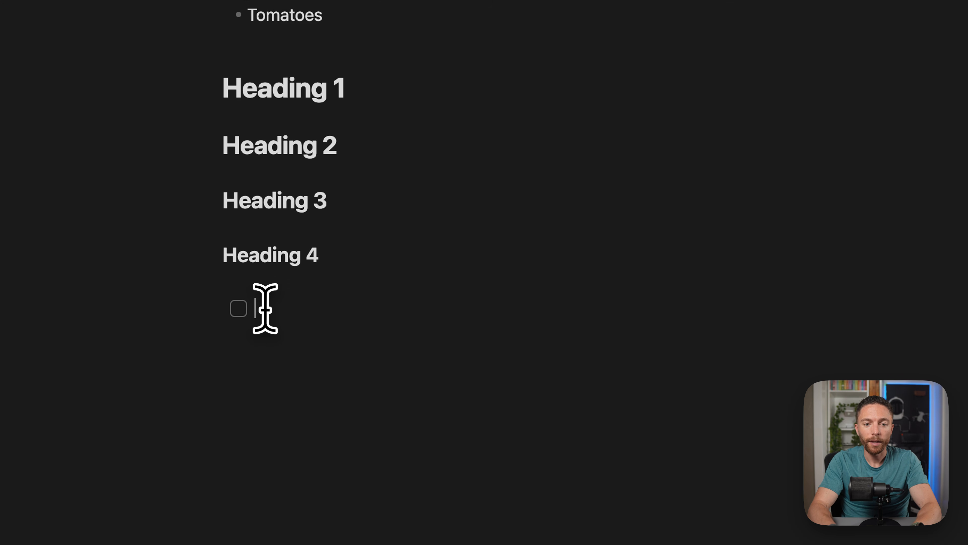
- Fill in a checklist below Heading 4 with the items Carrots and Onions
text(C)
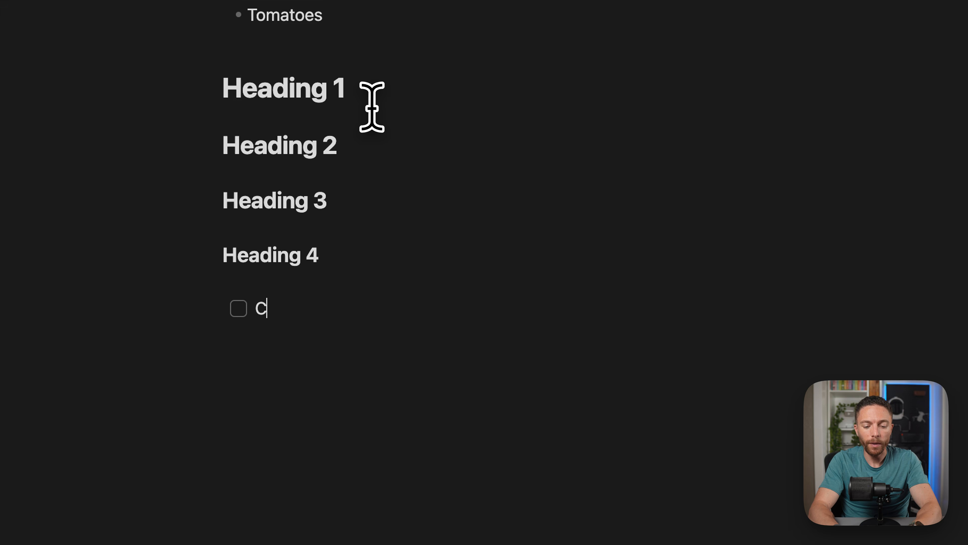
text(arrots)
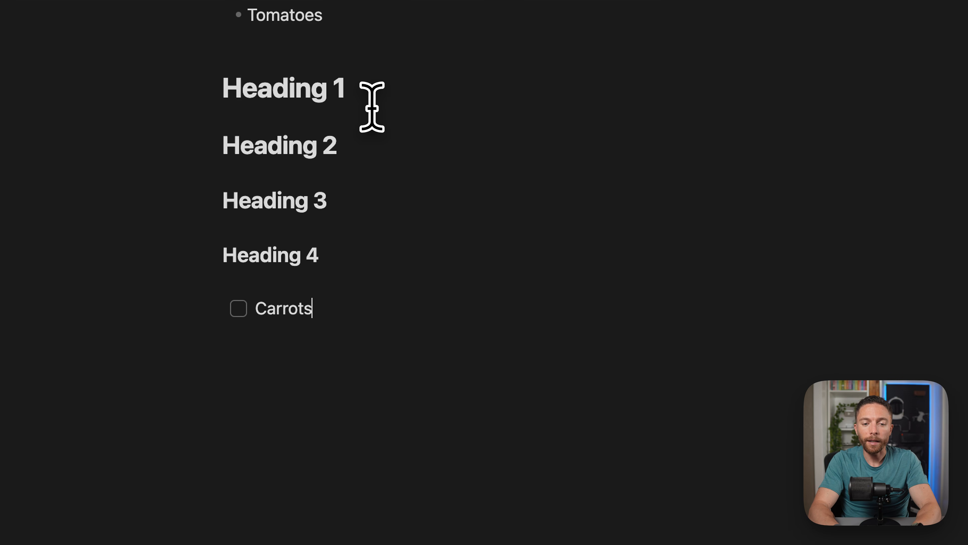
key(Return)
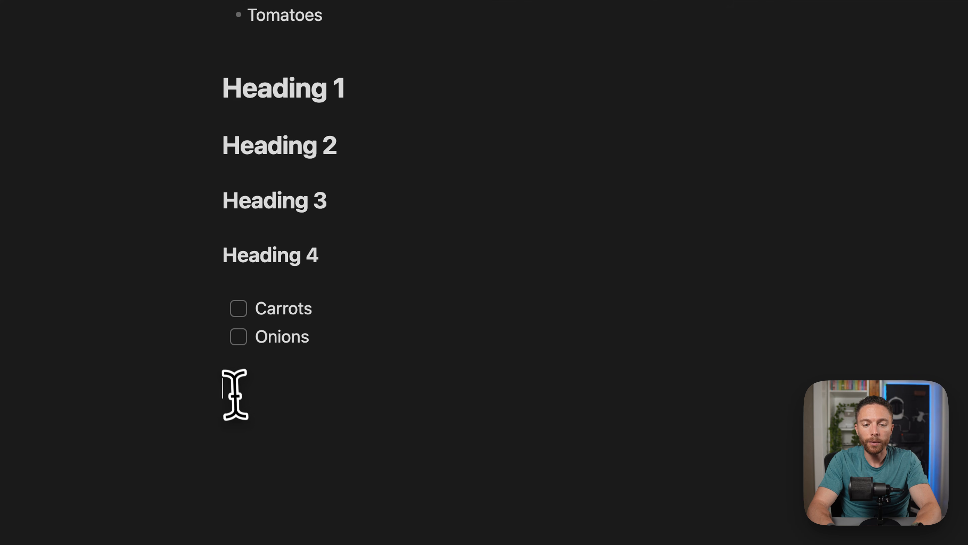
- Write "I really need to make sure I get this recipe correct." below the checklist and italicize the word "recipe"
text(I really need to make sure I get this recipe correct.)
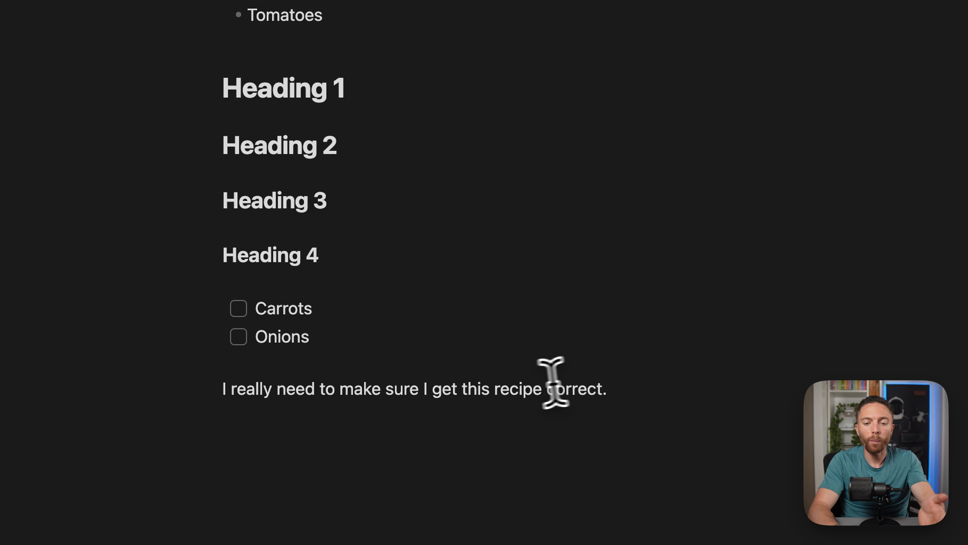
double_click(520, 389)
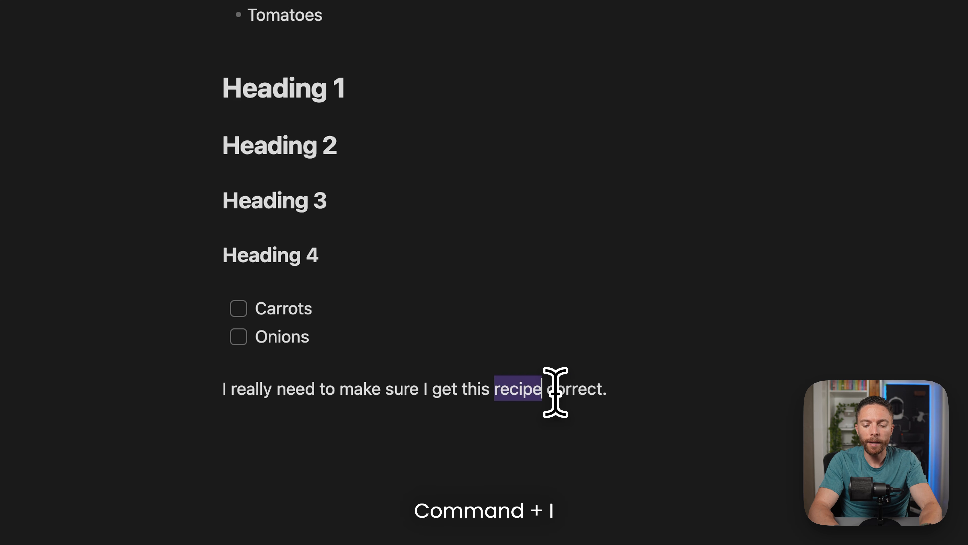
key(super+i)
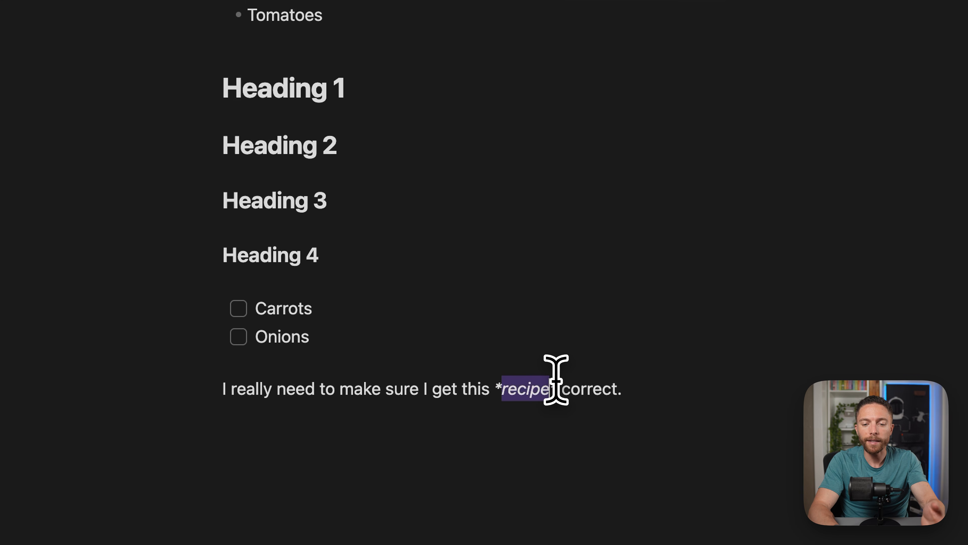
click(637, 386)
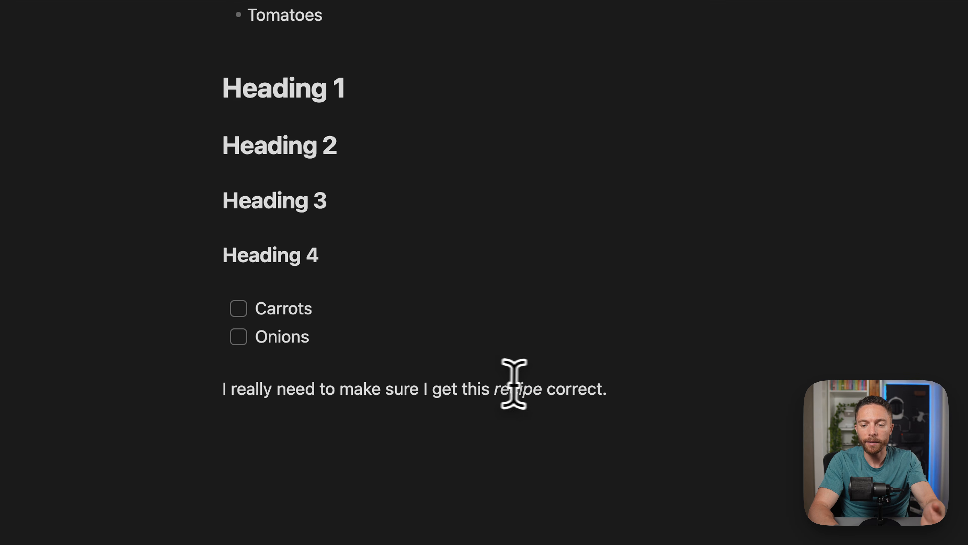
- Make the word "correct" bold in the sentence below the checklist
double_click(567, 386)
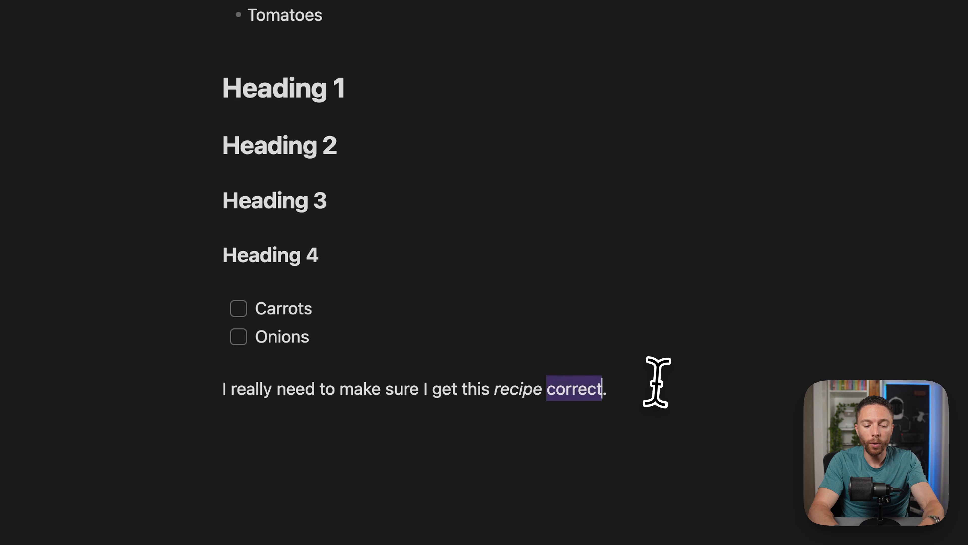
key(super+b)
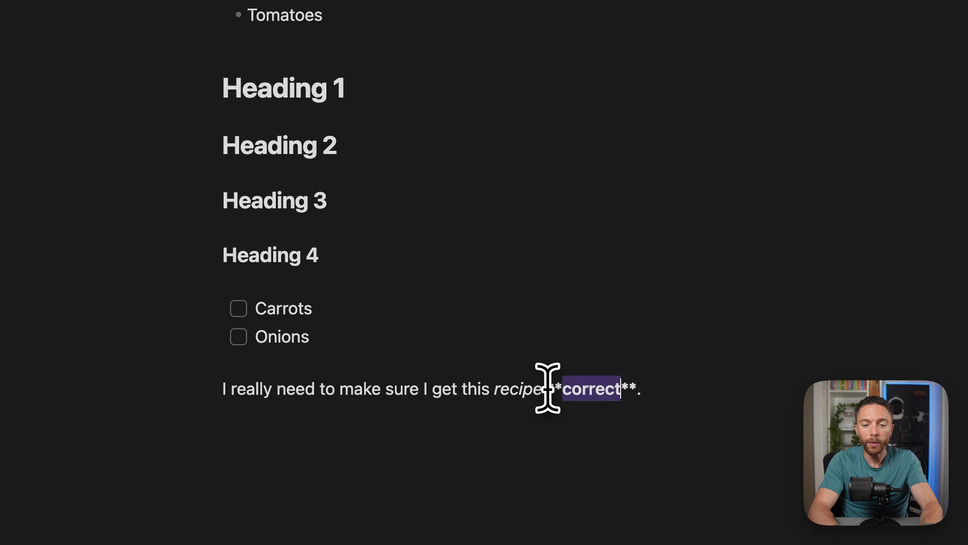
click(650, 388)
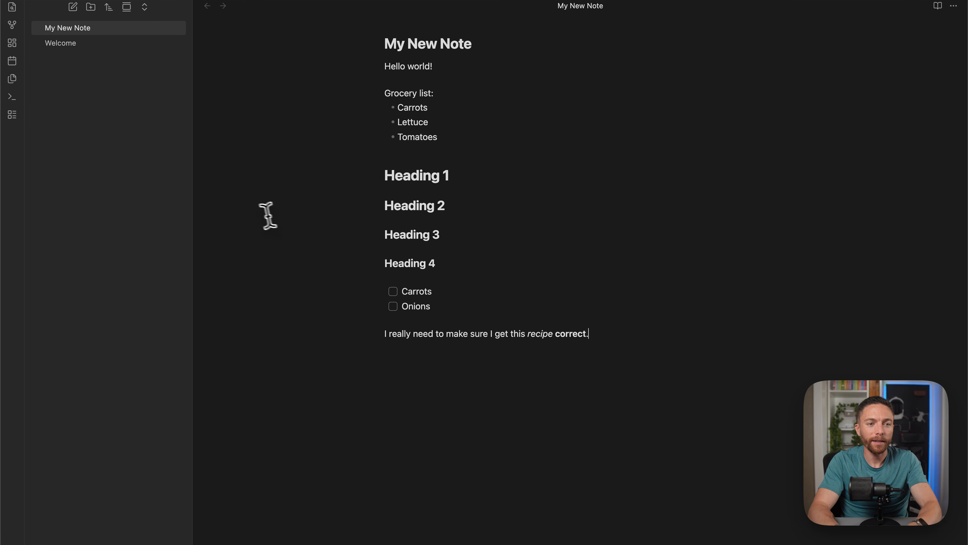
- Create a blank new note in the vault and a new folder named Business
mouse_move(85, 29)
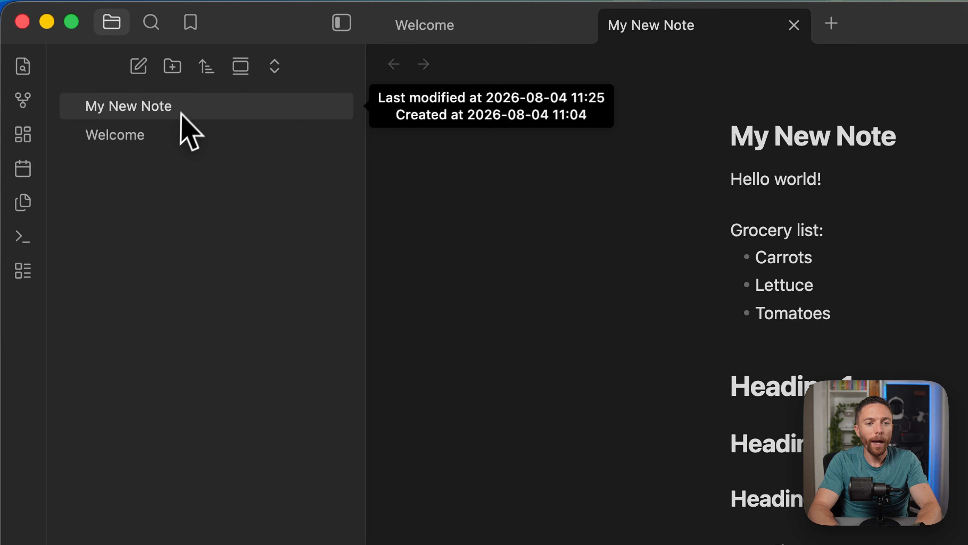
click(151, 71)
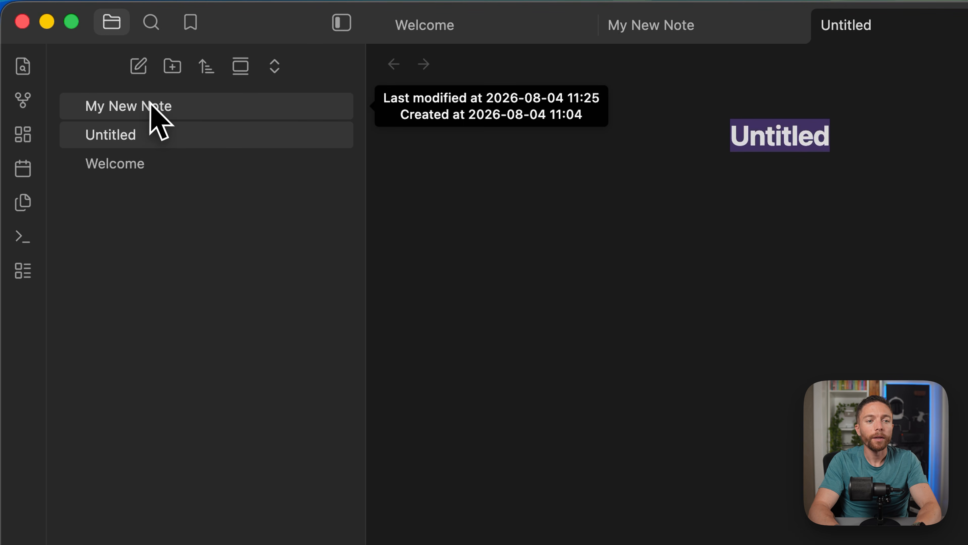
click(171, 72)
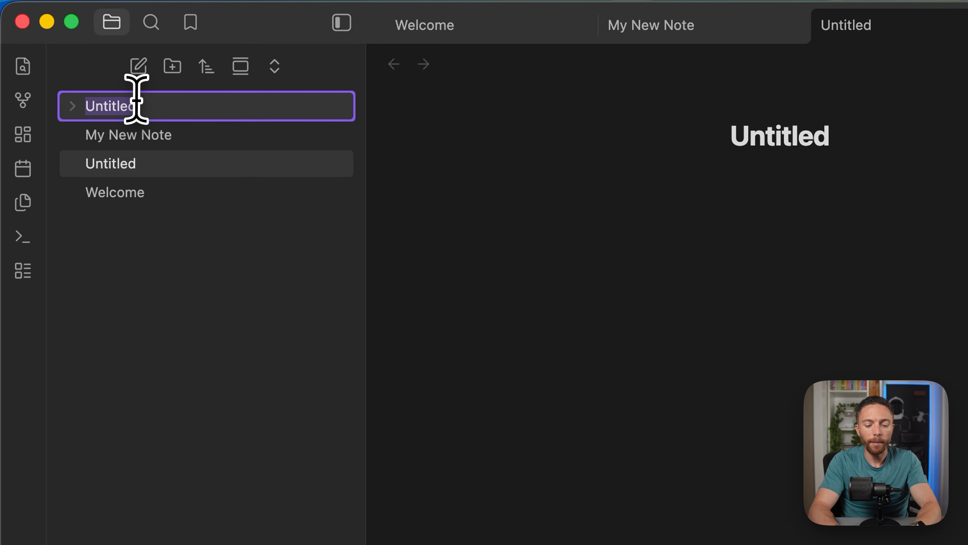
text(Busine)
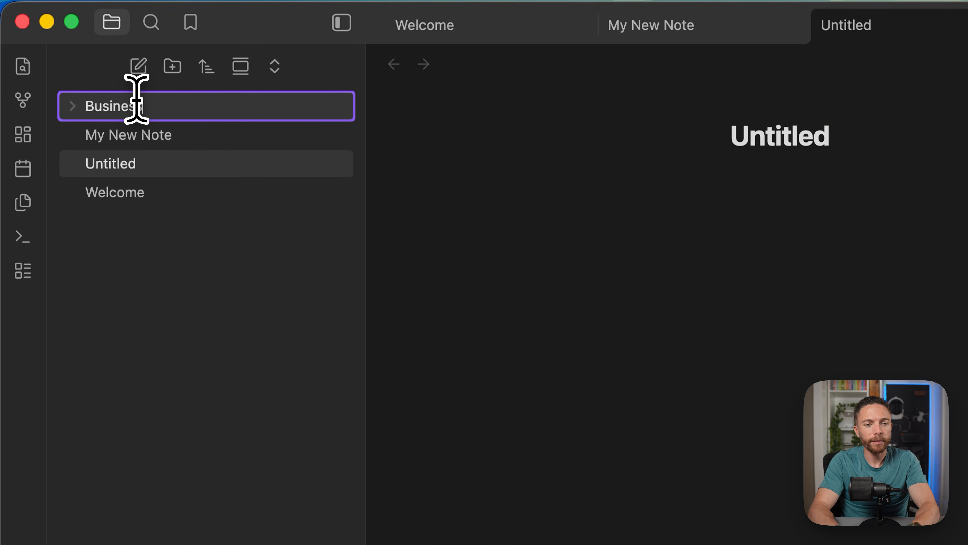
text(ss)
key(Return)
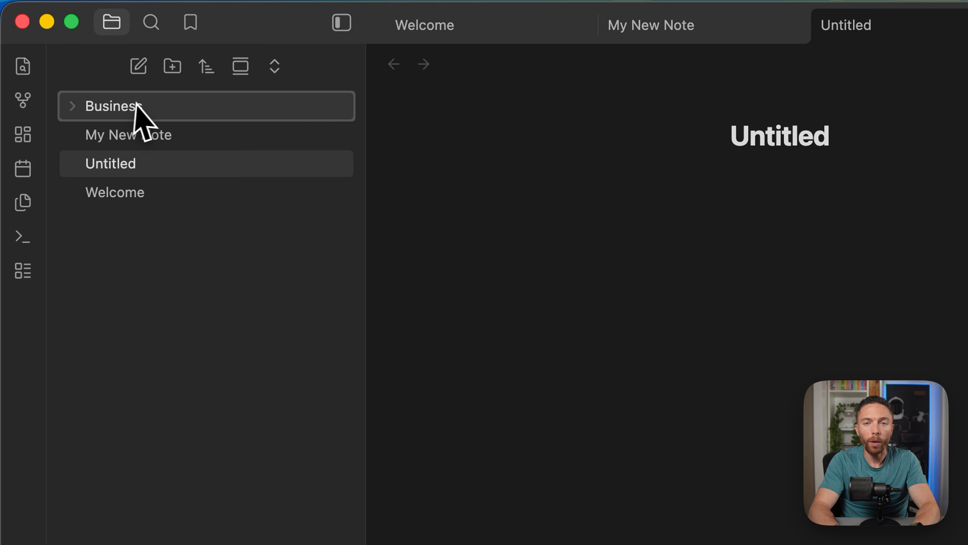
- Move the Untitled note into the Business folder, then collapse and expand the folder to check its contents
click(74, 108)
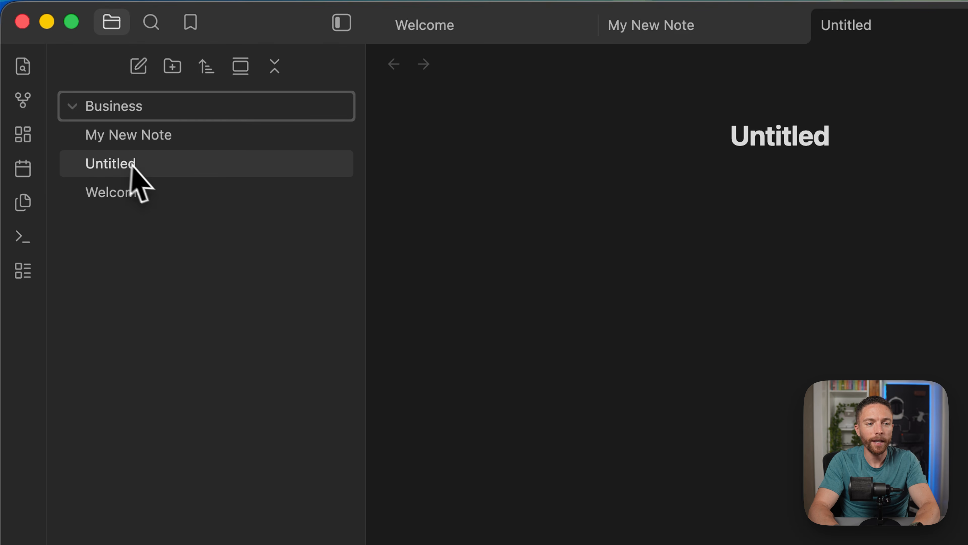
mouse_move(167, 164)
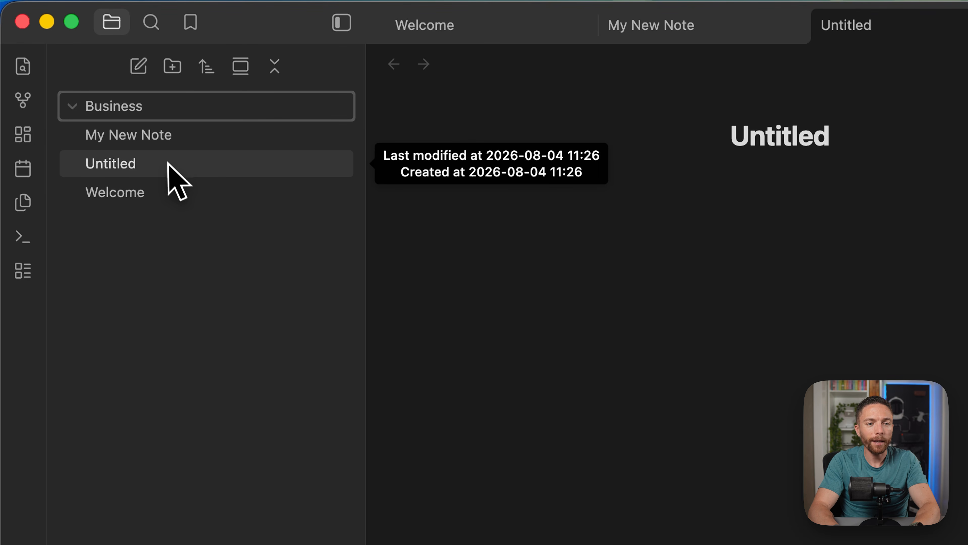
drag(166, 168, 168, 112)
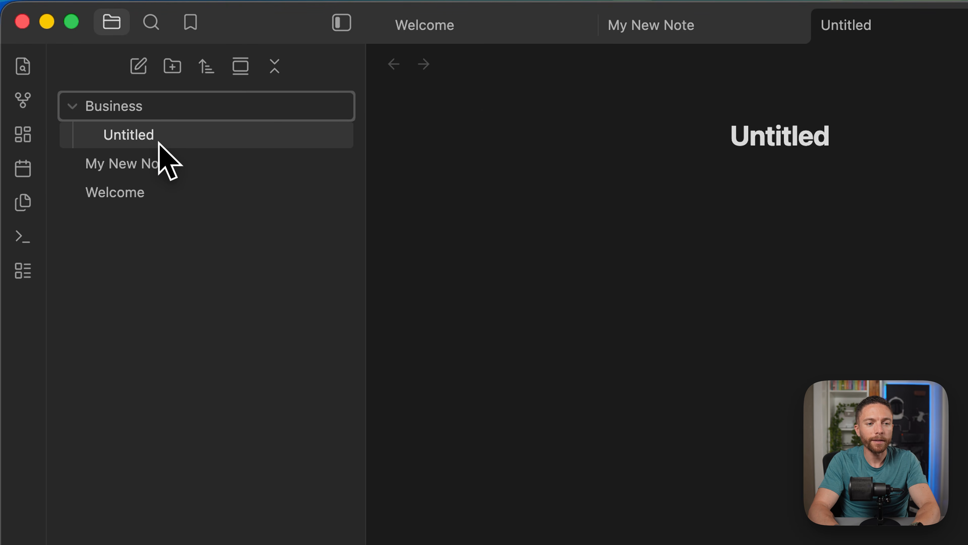
click(74, 109)
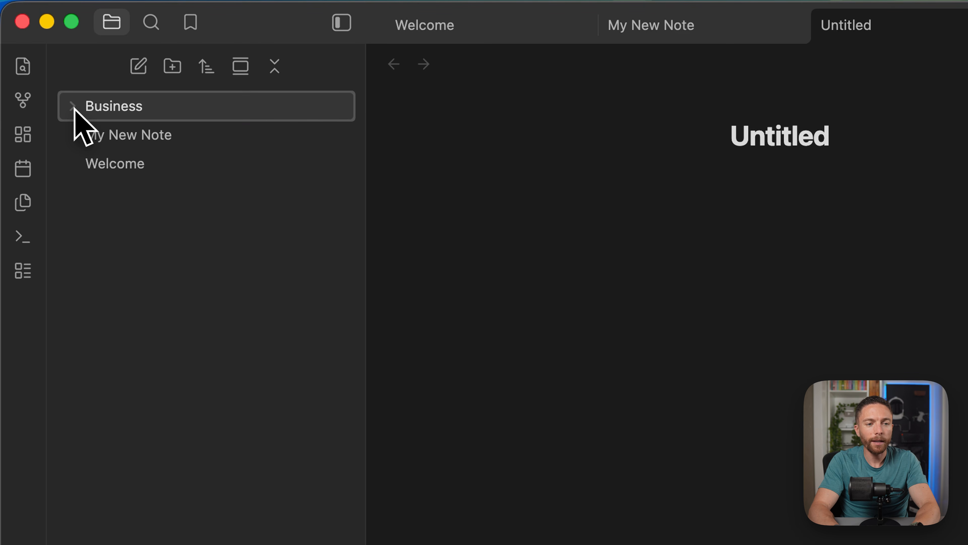
click(75, 110)
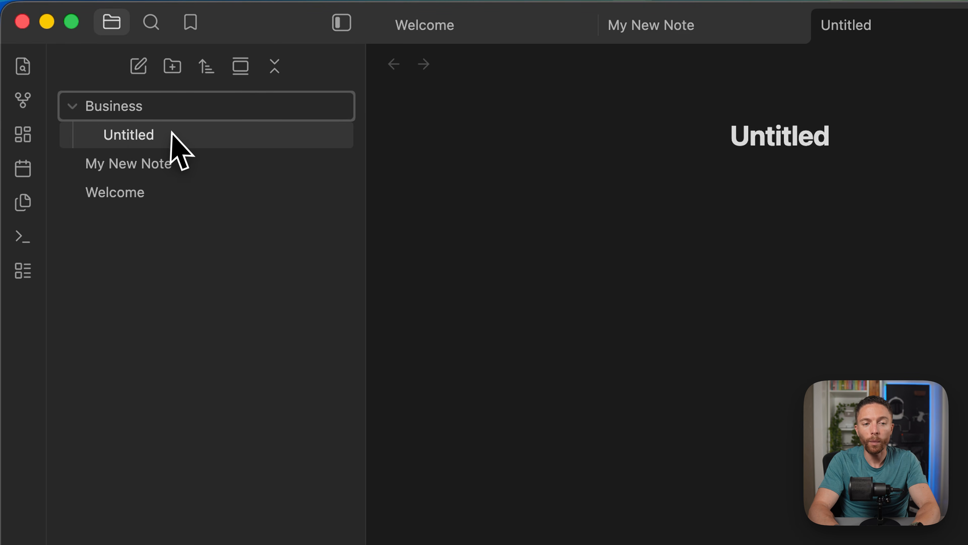
- Inside the Business folder, create another blank note and a subfolder named Invoices
right_click(234, 110)
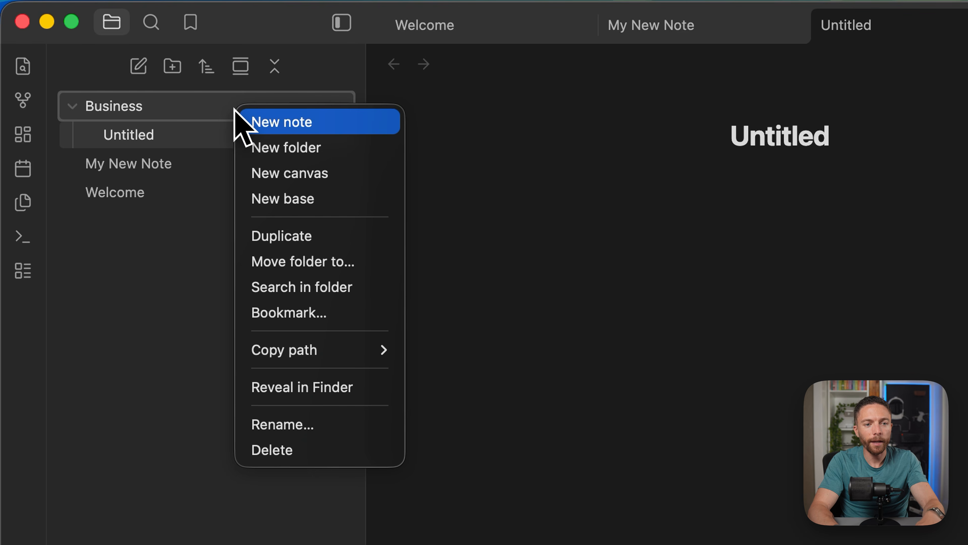
click(269, 124)
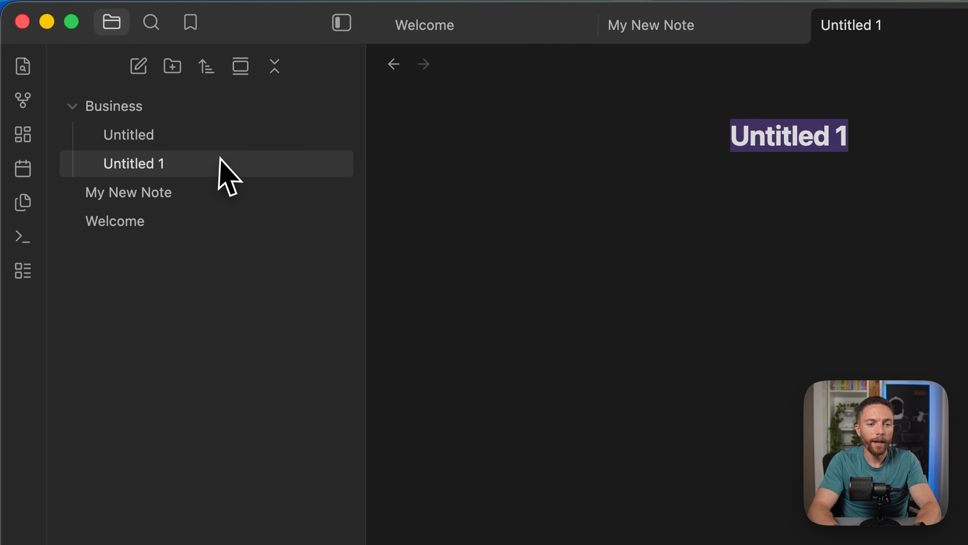
right_click(233, 112)
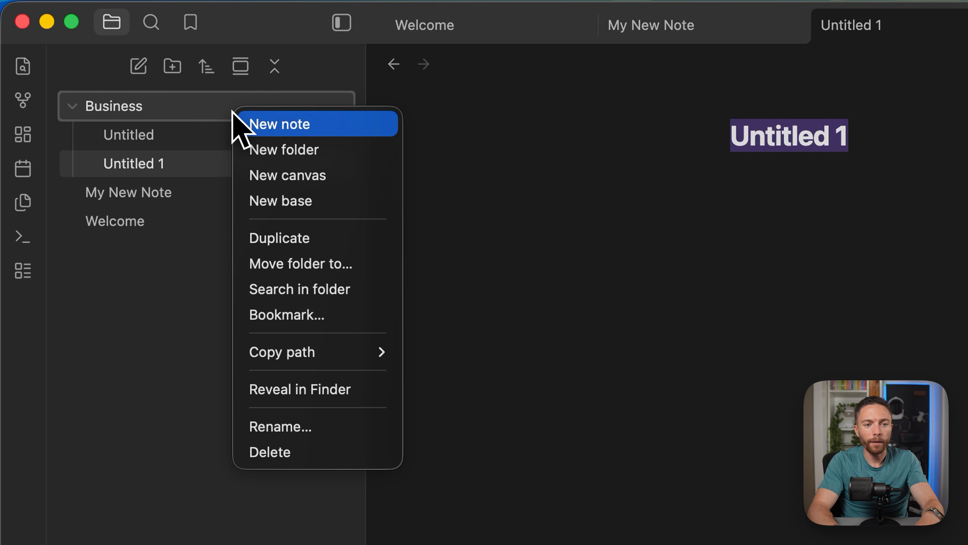
click(307, 149)
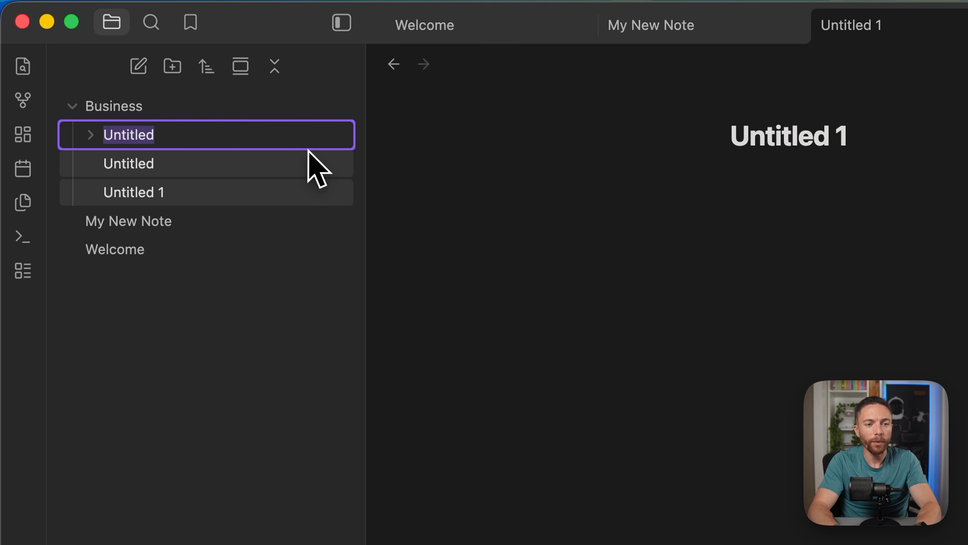
key(BackSpace)
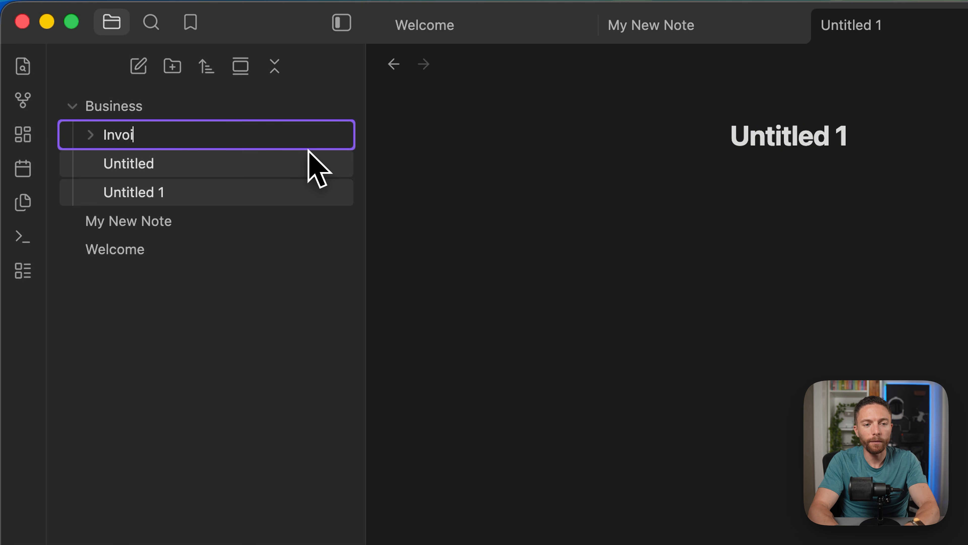
key(Return)
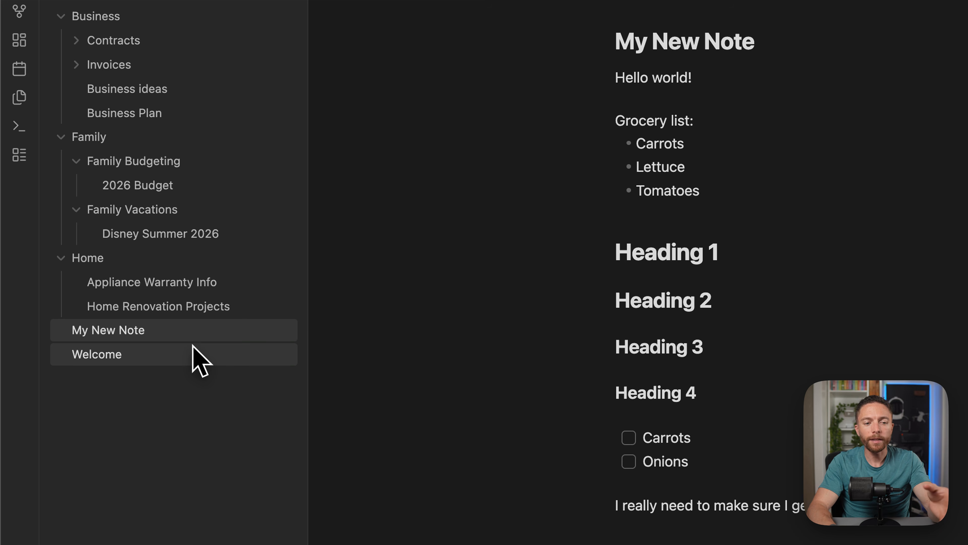
- Open the Welcome note and delete it from the vault
click(198, 353)
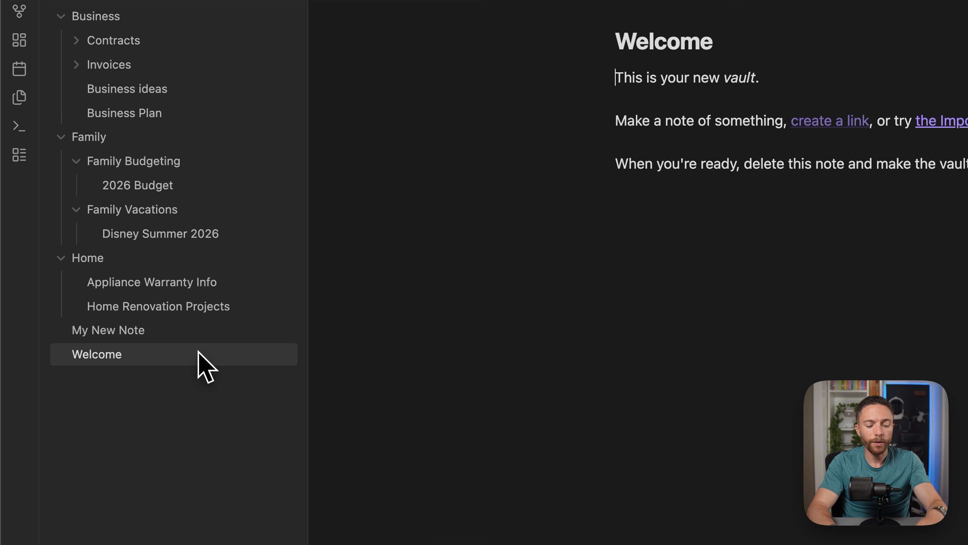
right_click(197, 353)
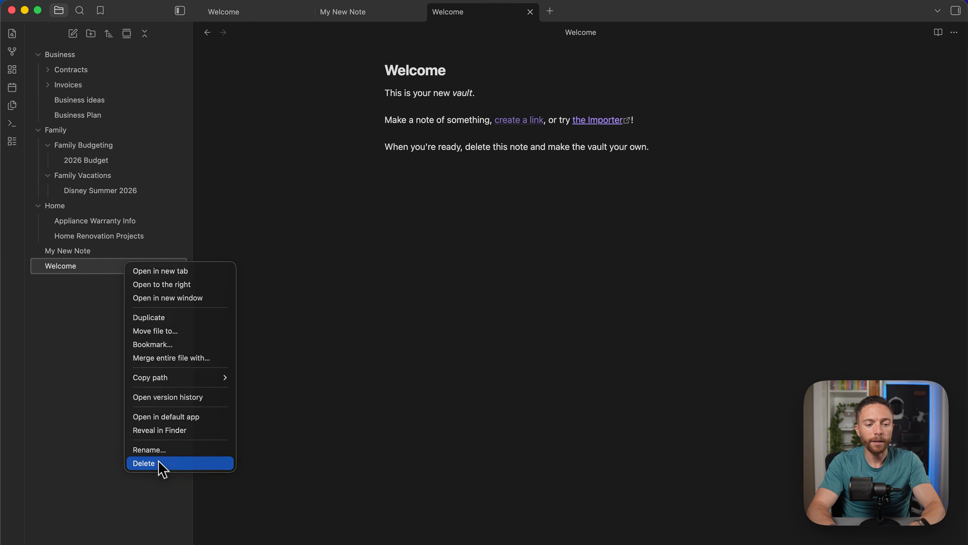
click(162, 463)
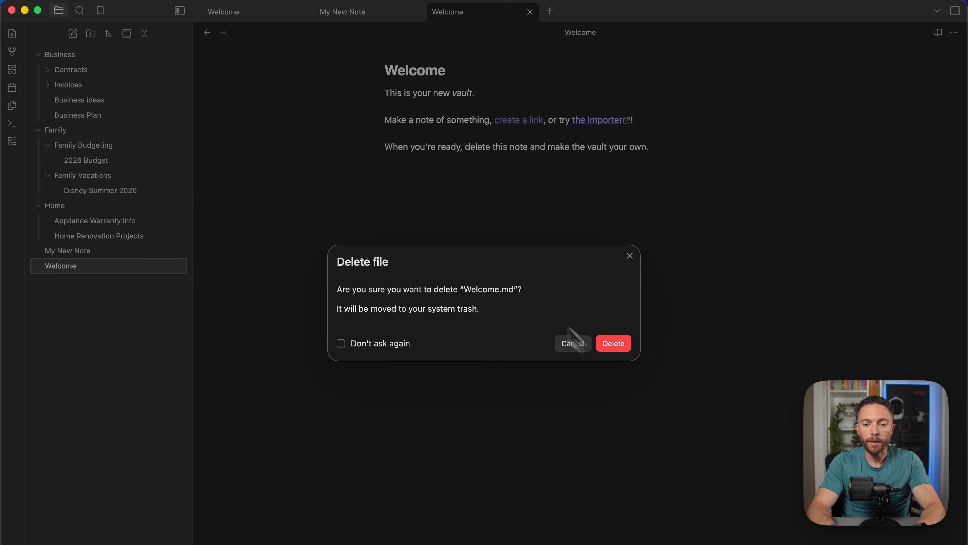
click(614, 343)
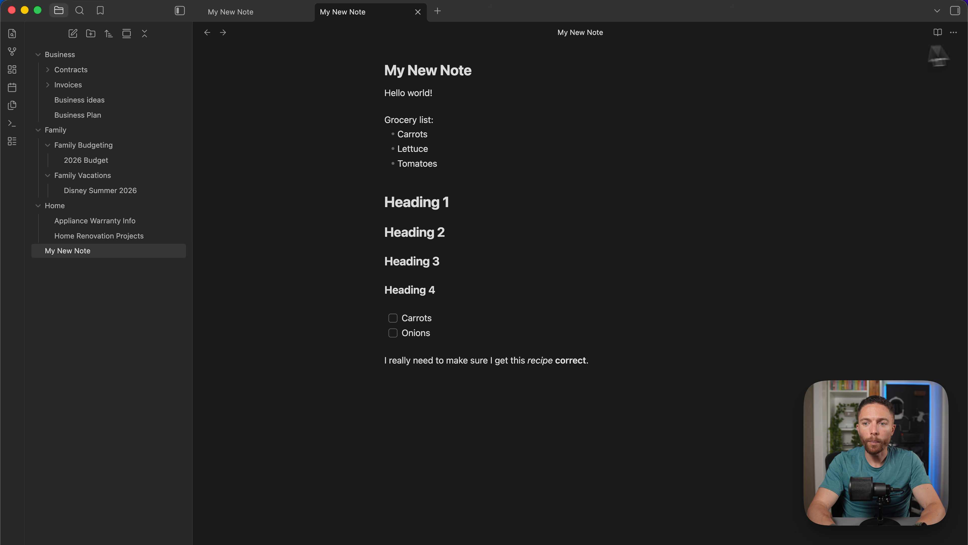
- Delete the My New Note file from the vault
click(954, 34)
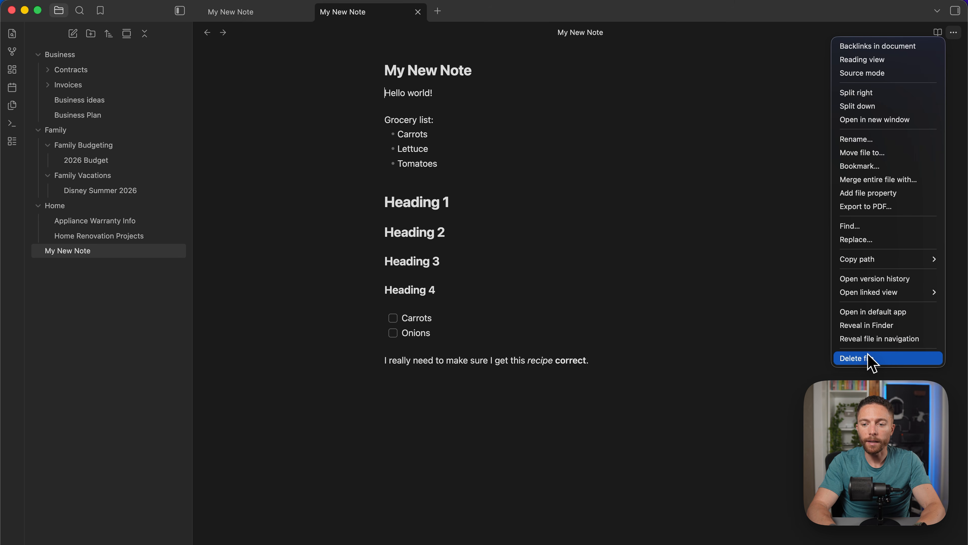
click(871, 360)
click(620, 348)
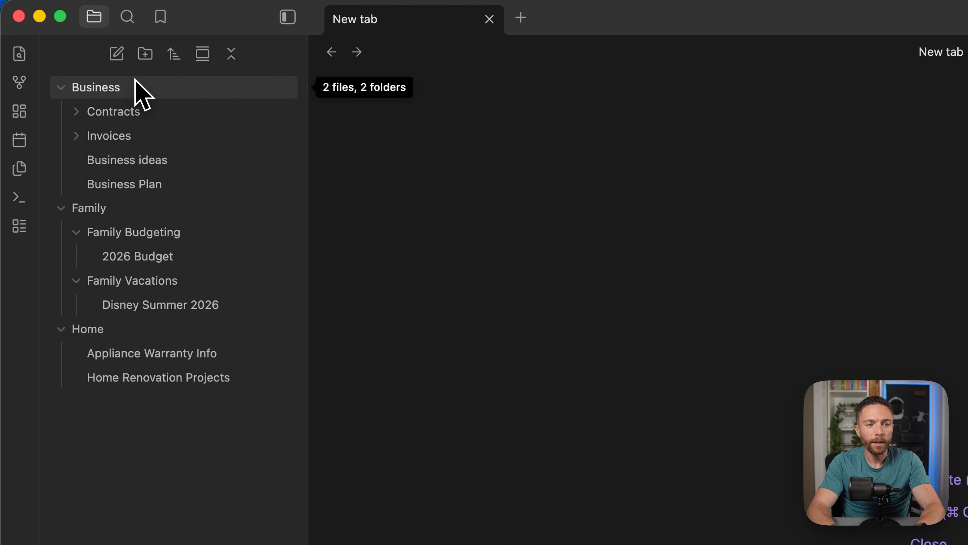
- Collapse and re-expand all vault folders, and open the 2026 Budget note in the Family Budgeting folder
click(232, 55)
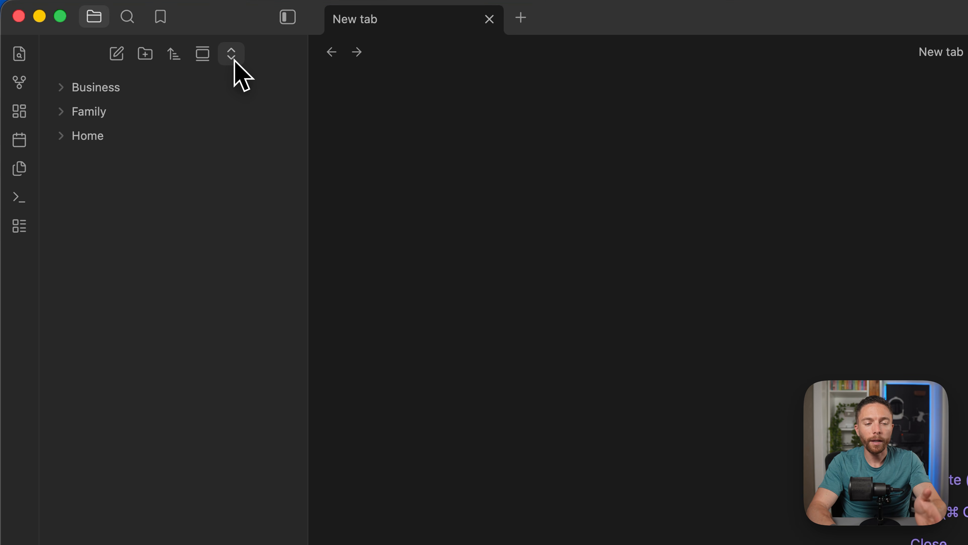
click(233, 60)
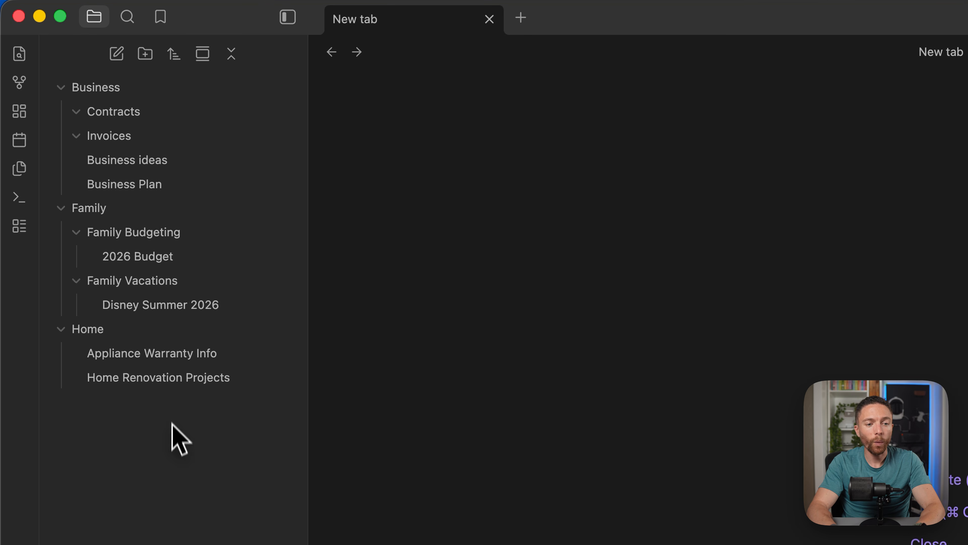
click(176, 256)
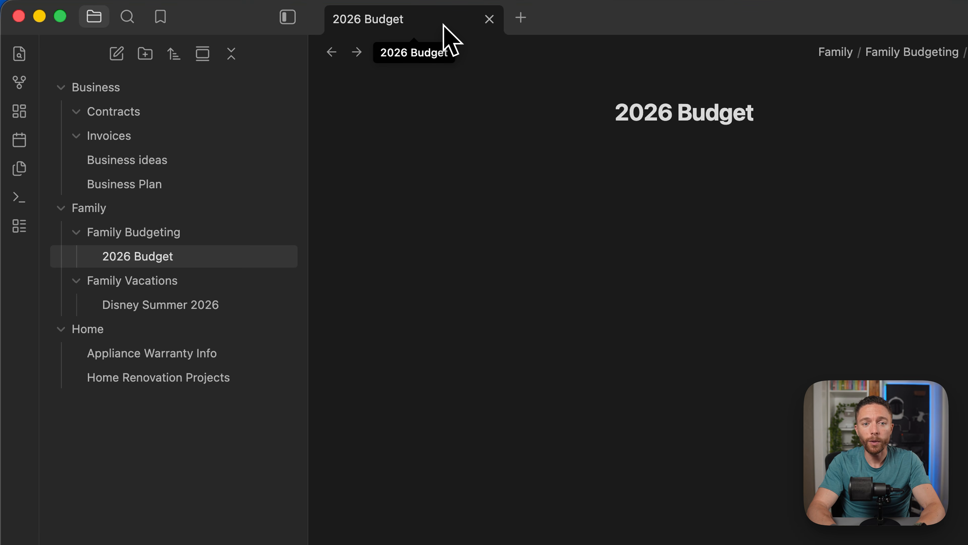
- Open the Home Renovation Projects note in a second tab and switch between it and the 2026 Budget note
click(520, 18)
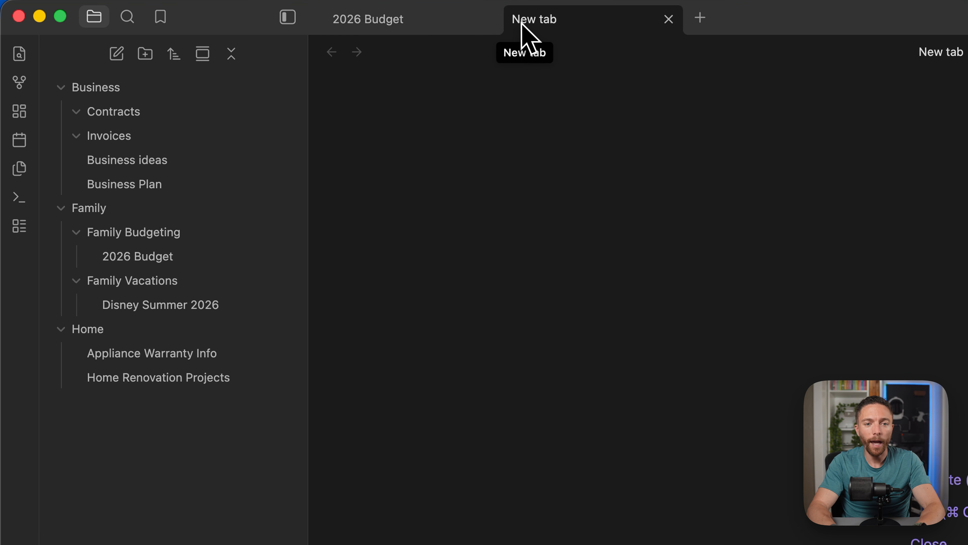
click(183, 380)
click(438, 23)
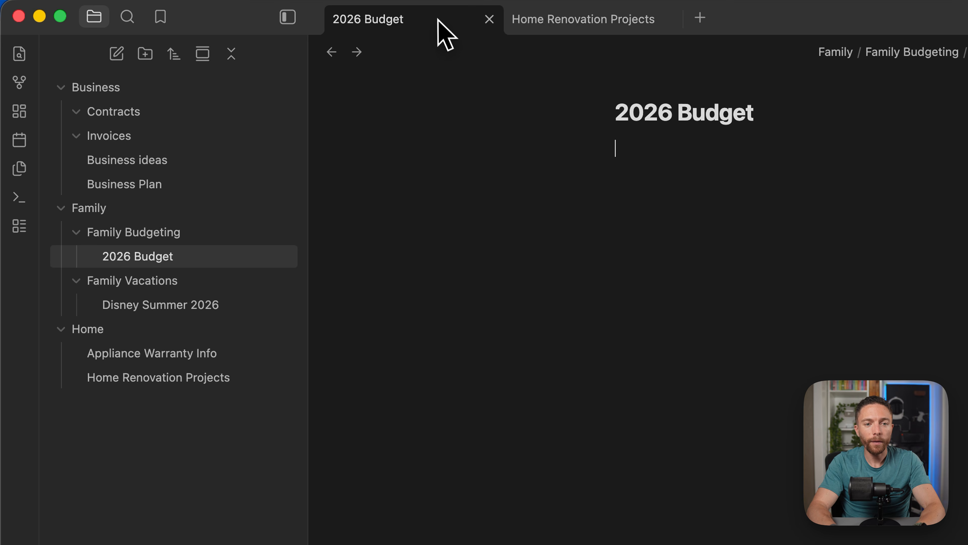
click(587, 30)
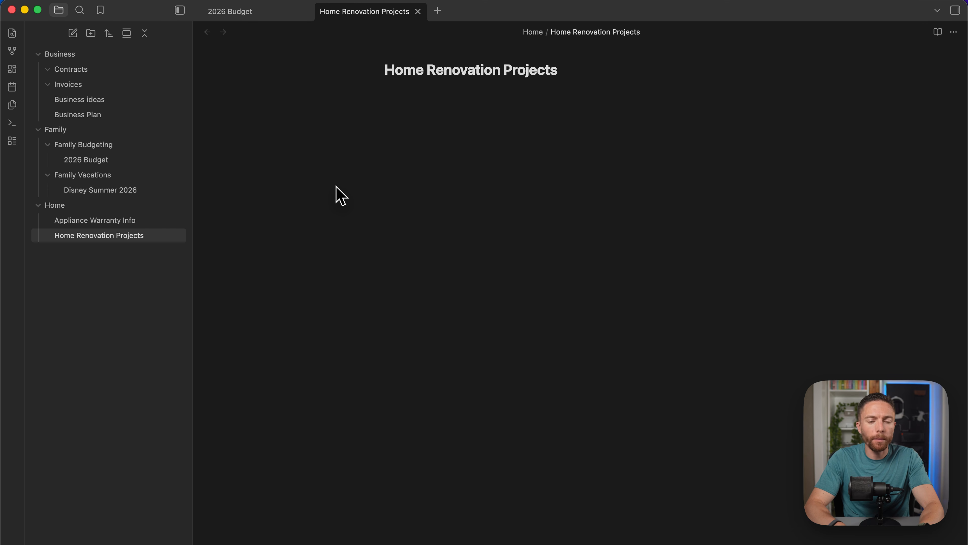
- Switch to Finder, open the My Notes folder in iCloud Drive, and expand the Business, Family and Home folders to examine their files
key(super+Tab)
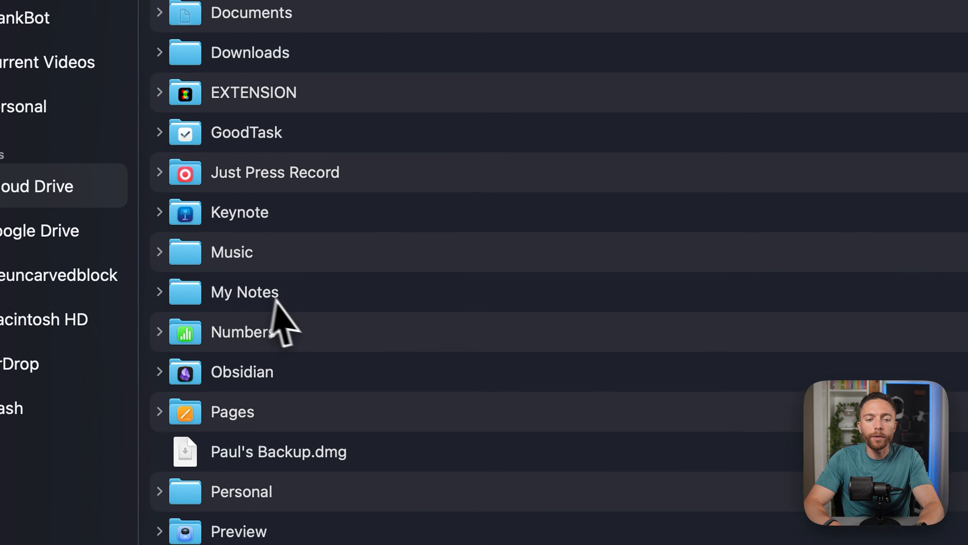
click(204, 285)
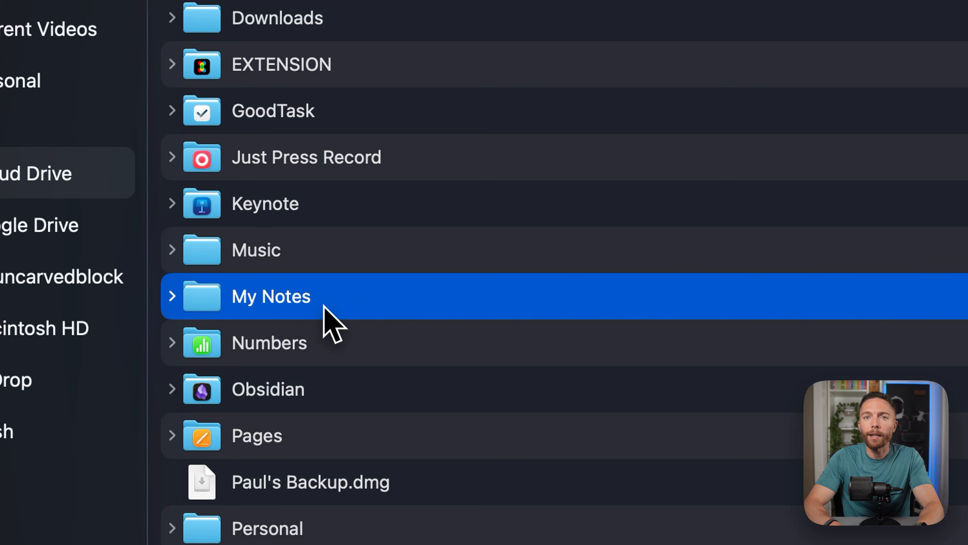
double_click(323, 304)
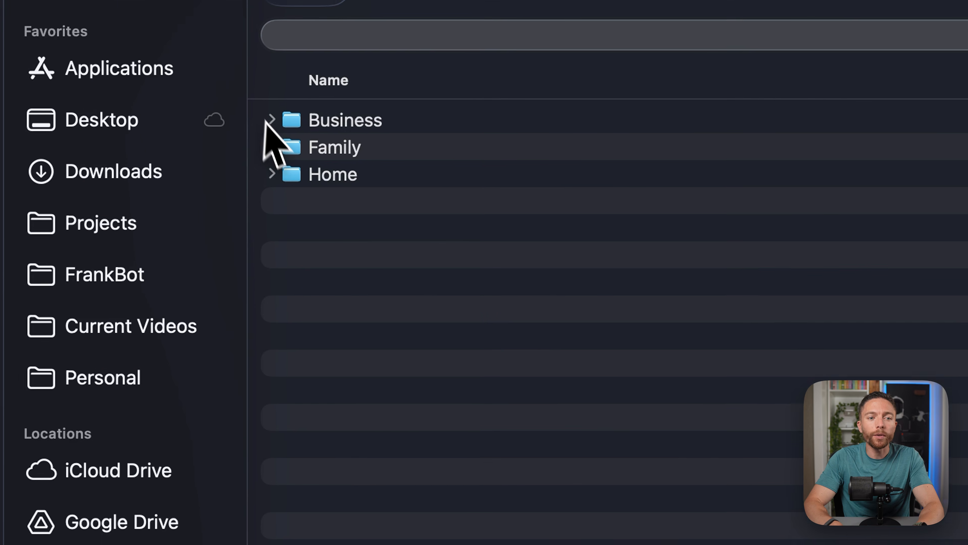
click(271, 121)
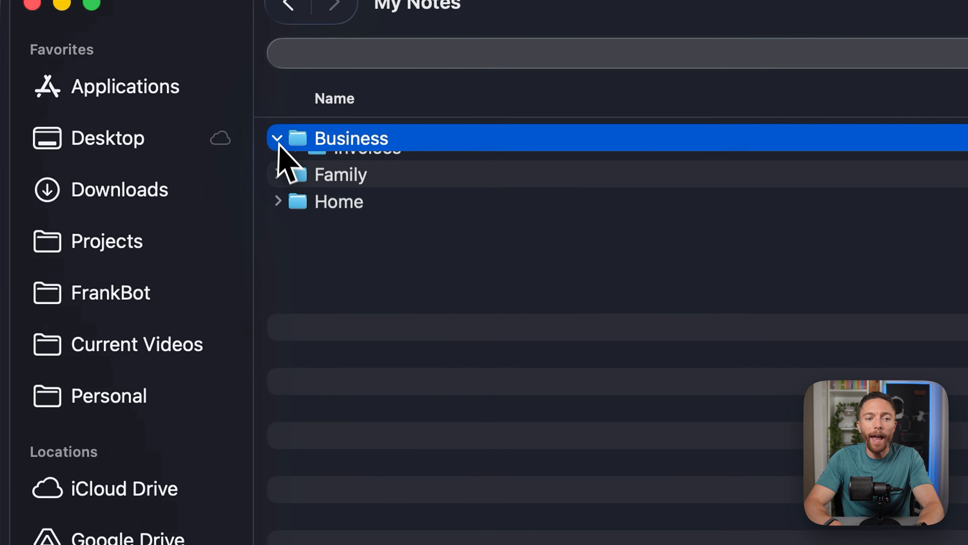
click(271, 256)
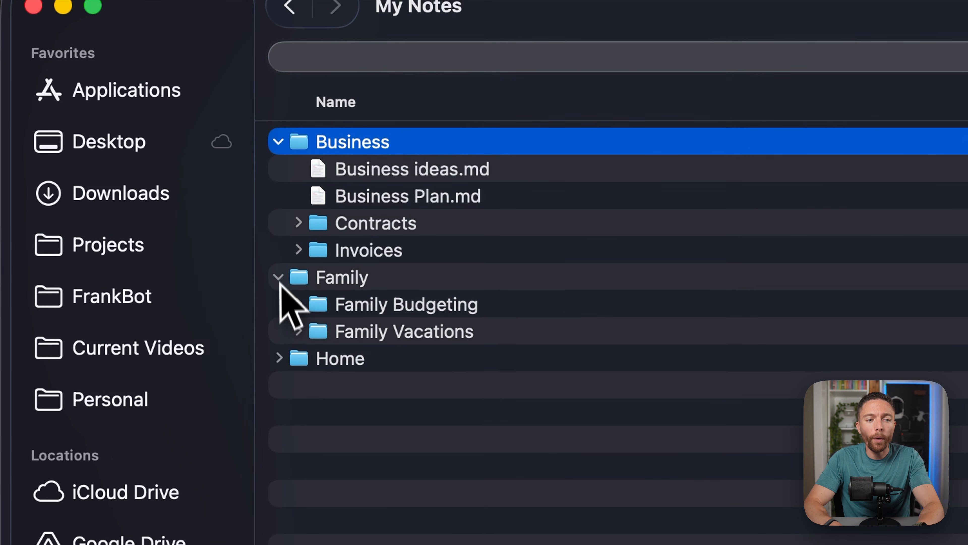
click(280, 358)
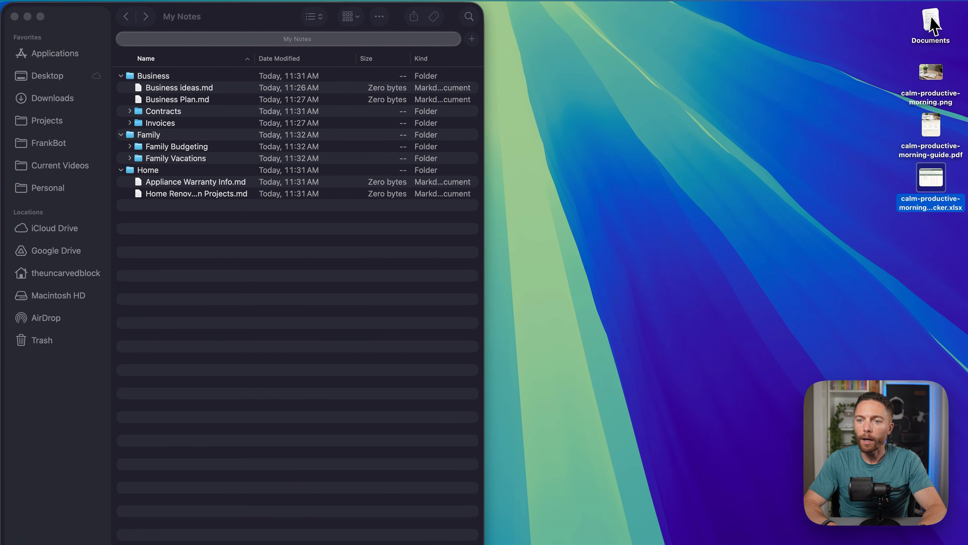
- Expand the Documents stack on the desktop and look through its Markdown files, the calm-productive-morning image and the PDF guide
click(932, 76)
click(937, 134)
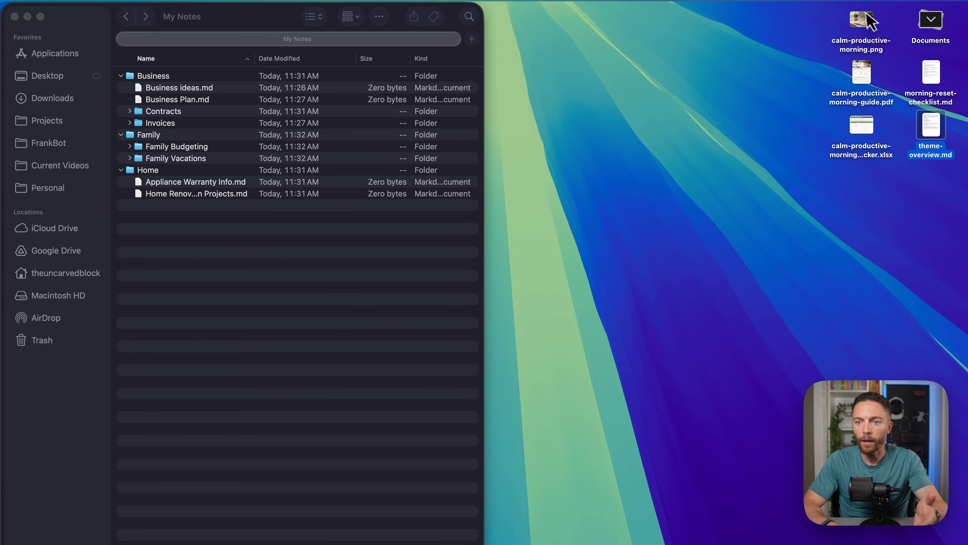
click(864, 24)
click(865, 80)
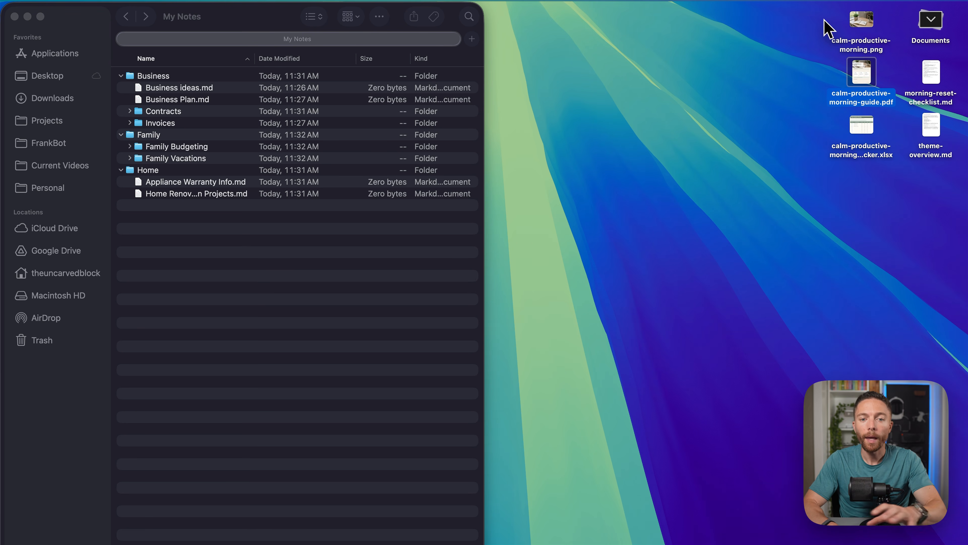
- Create a folder named Productivity inside My Notes and move the desktop's image, PDF and Markdown files into it
click(400, 327)
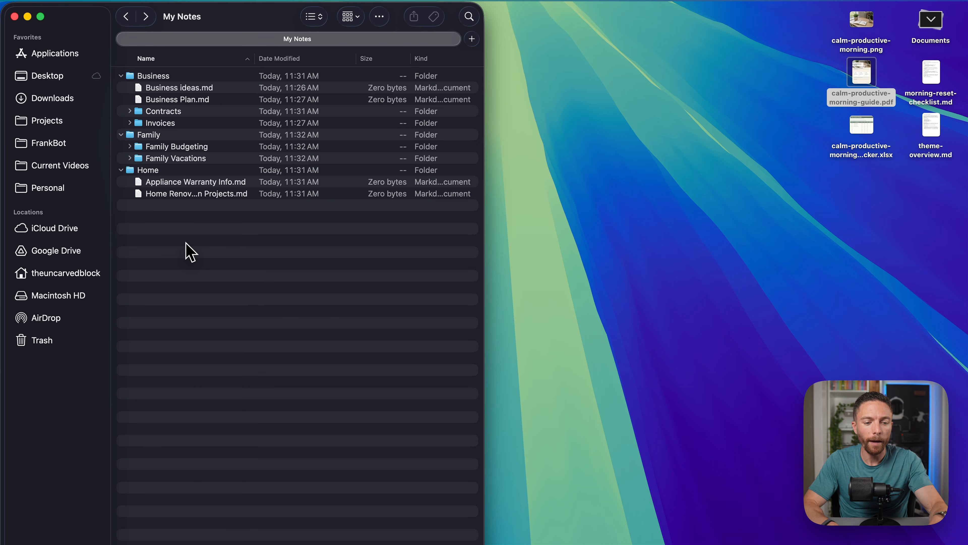
right_click(167, 244)
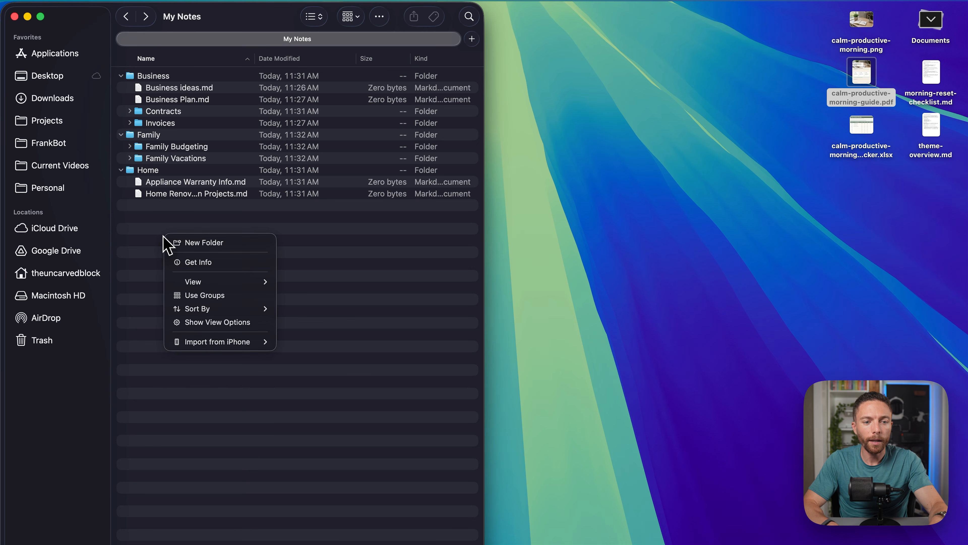
click(188, 243)
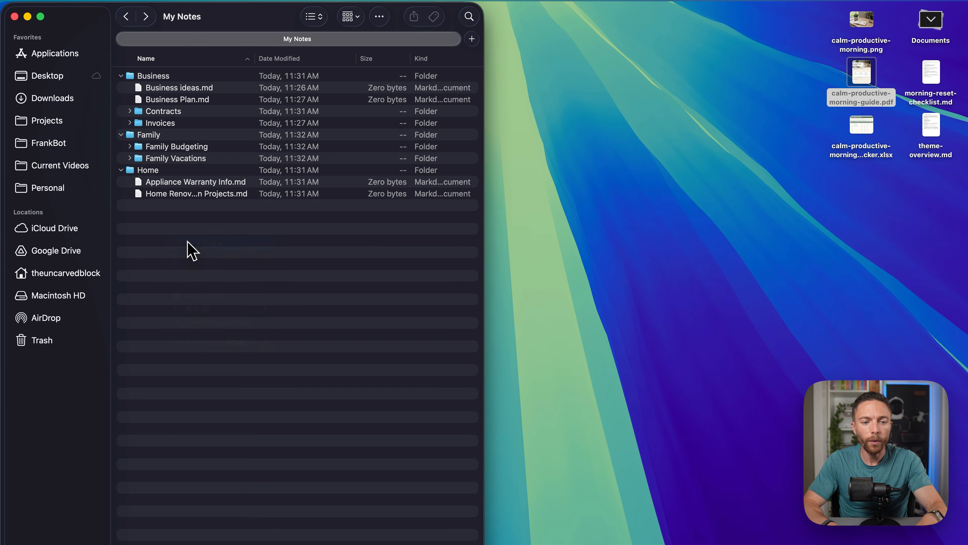
text(Productivity)
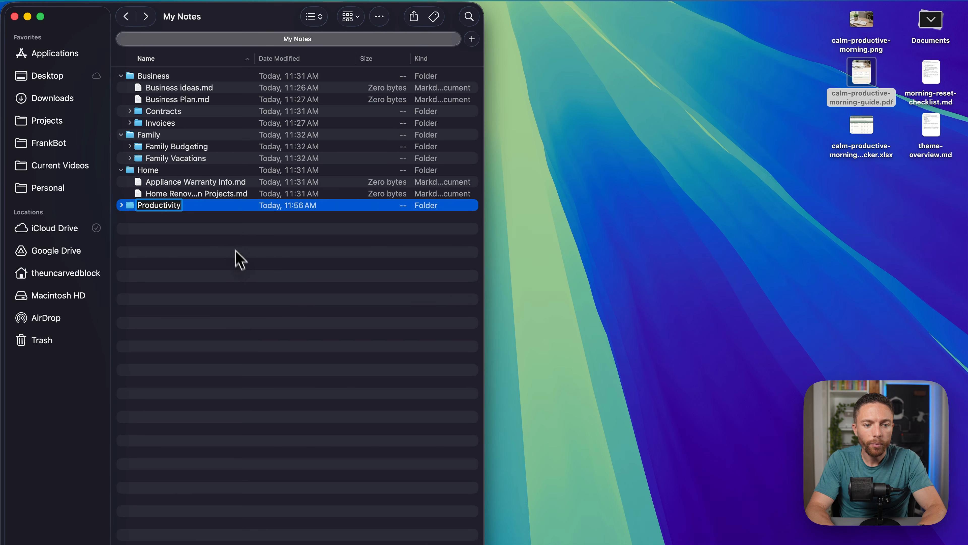
key(Return)
double_click(196, 206)
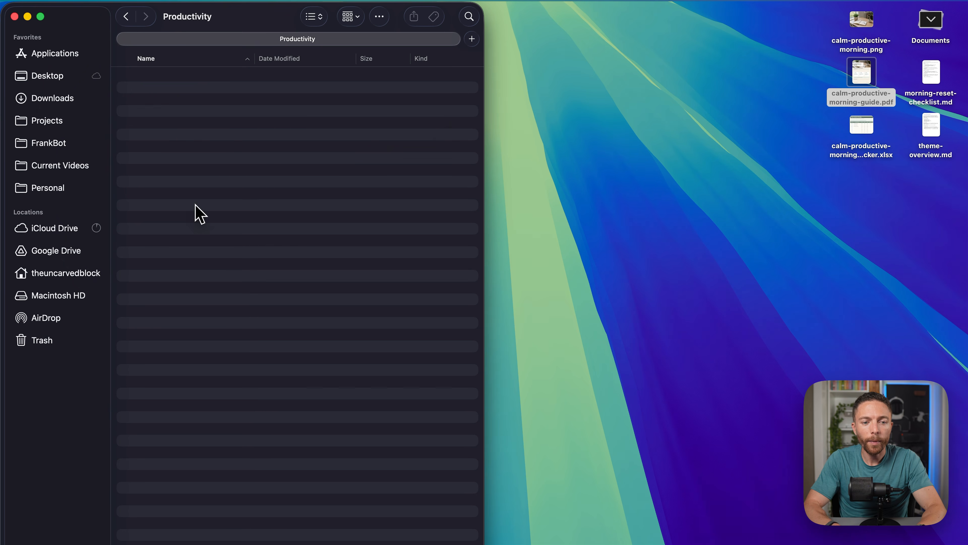
drag(805, 29, 317, 276)
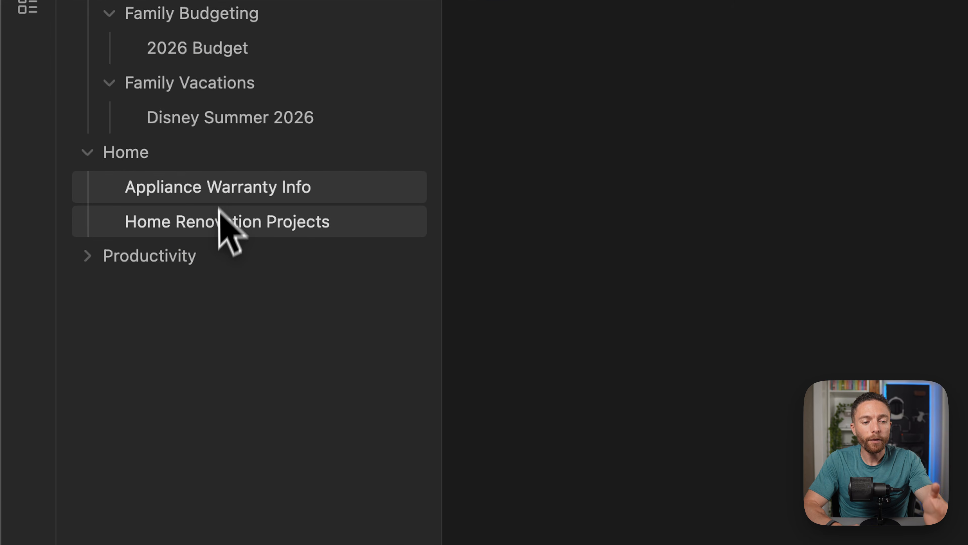
- Switch back to Obsidian, expand the Productivity folder, and view its image, PDF guide, morning-reset-checklist and theme-overview files
mouse_move(203, 253)
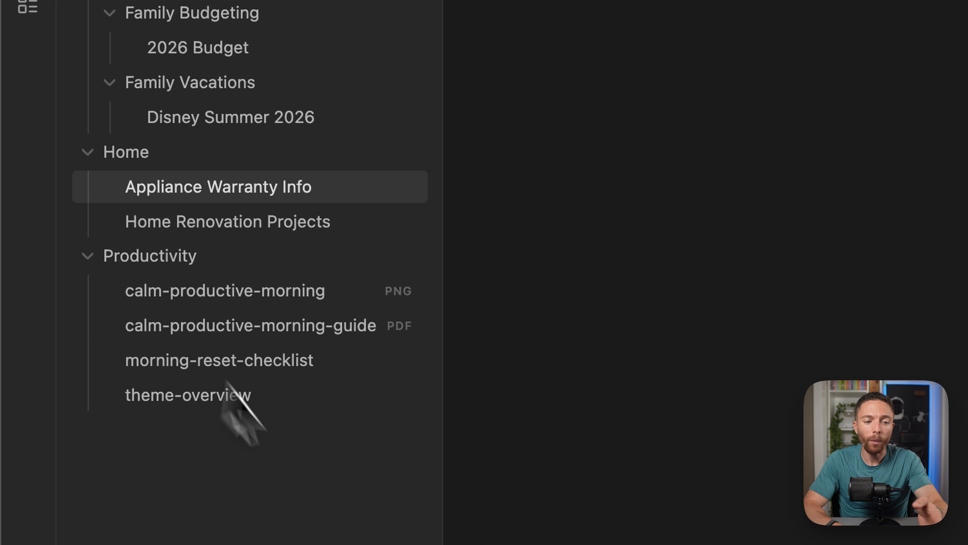
click(289, 405)
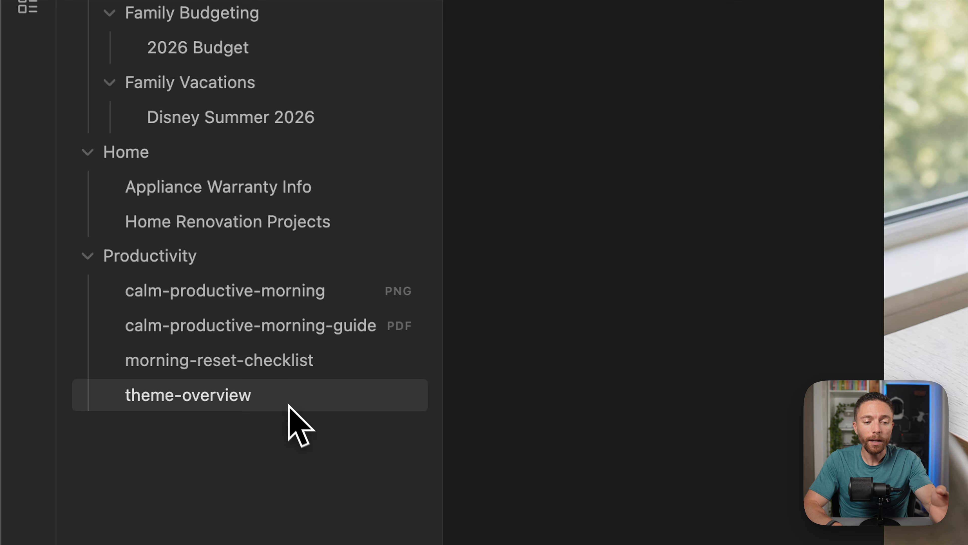
click(327, 355)
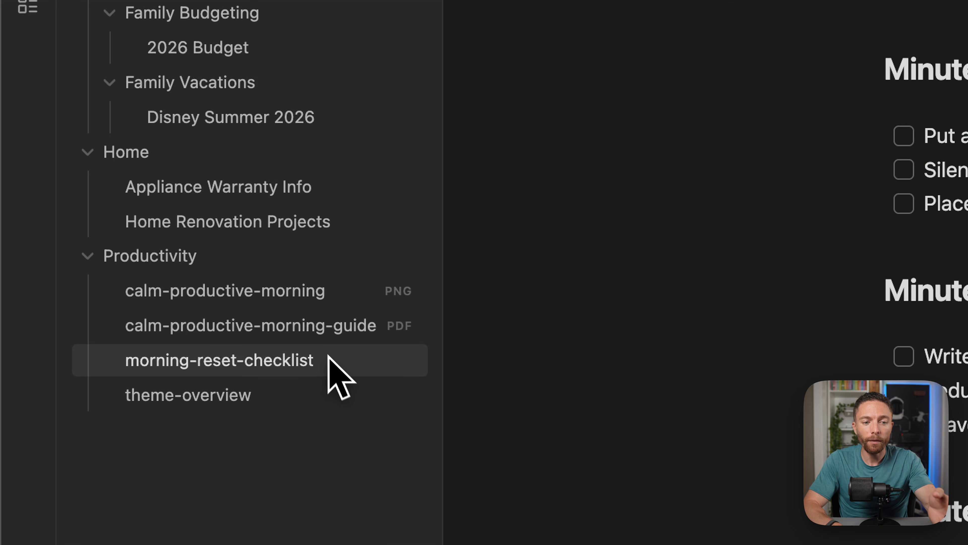
click(329, 327)
click(330, 290)
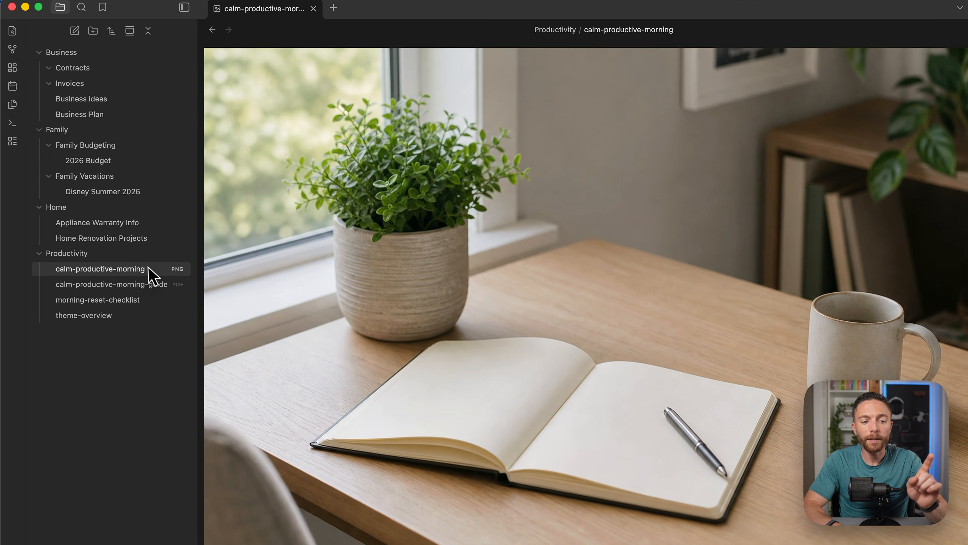
click(139, 285)
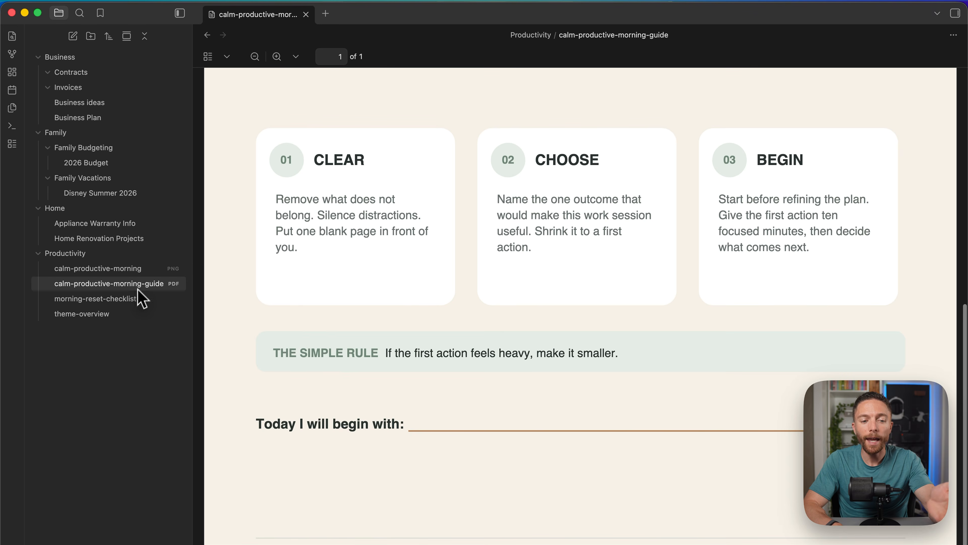
click(135, 299)
click(124, 315)
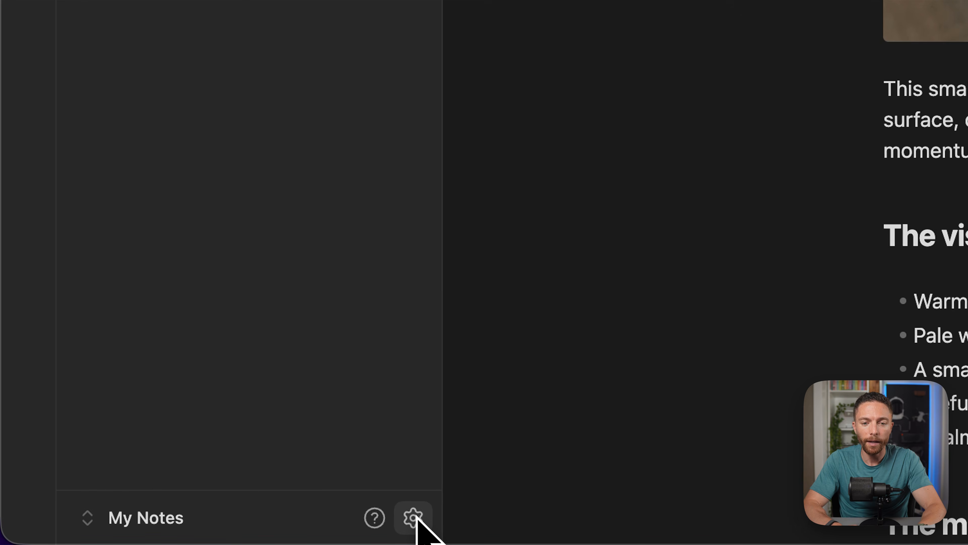
- Open the appearance settings, look at the base color scheme options, and shift the accent color to a pinker purple
click(401, 519)
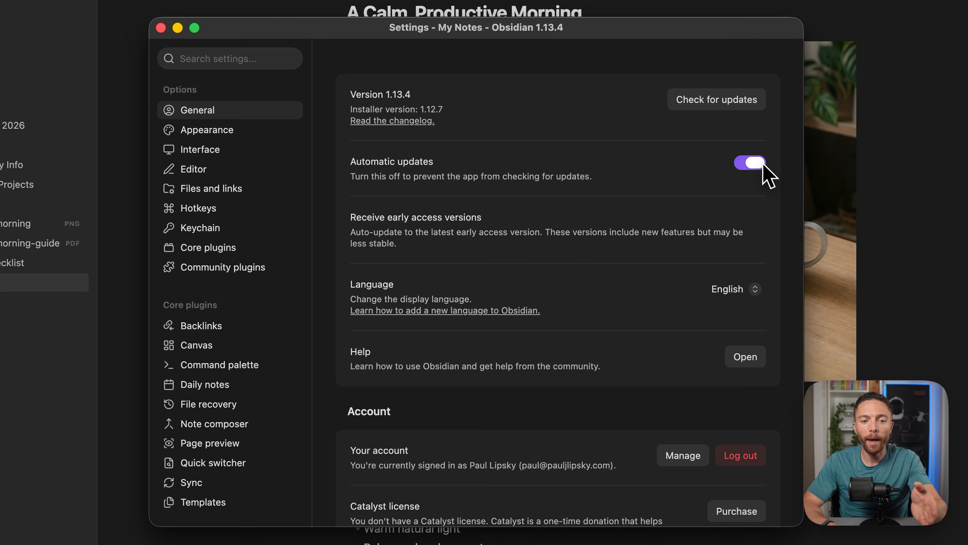
click(228, 133)
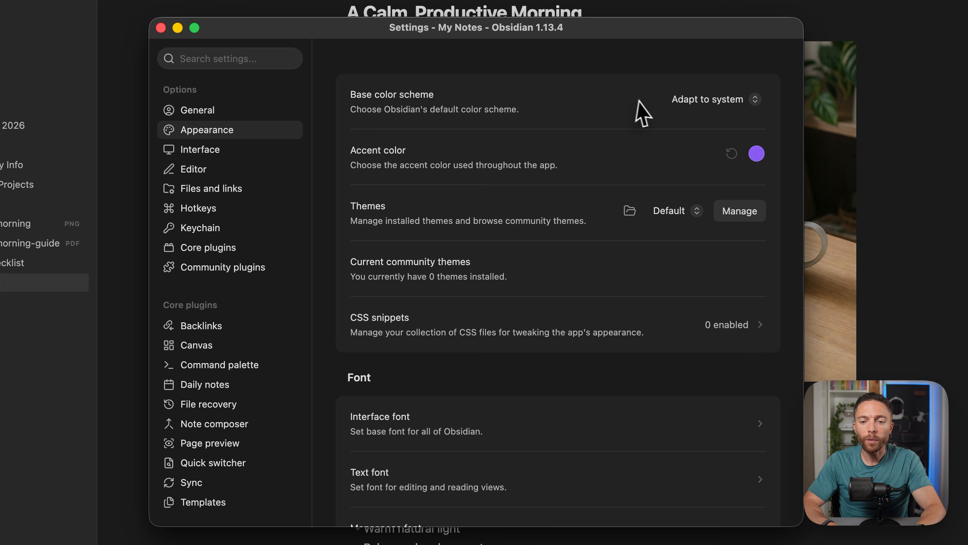
click(723, 103)
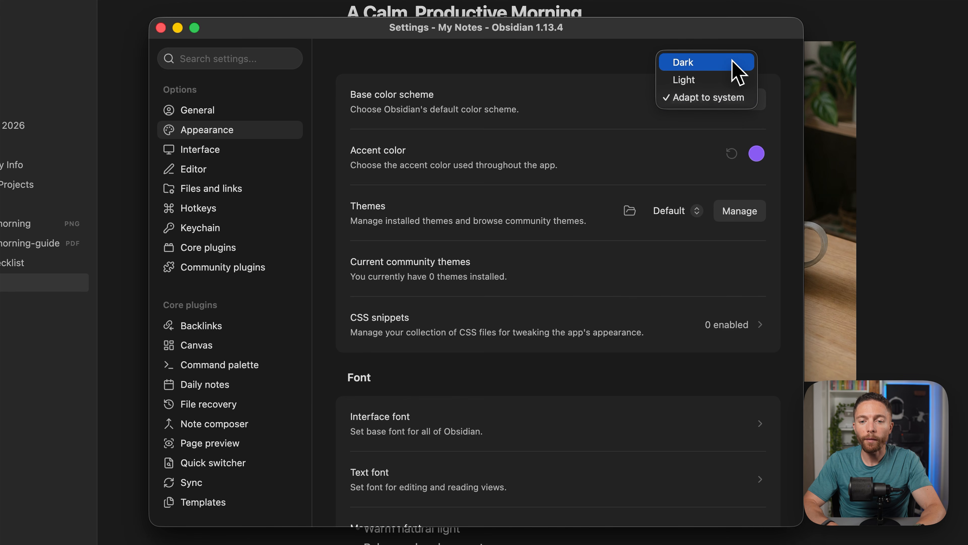
click(733, 104)
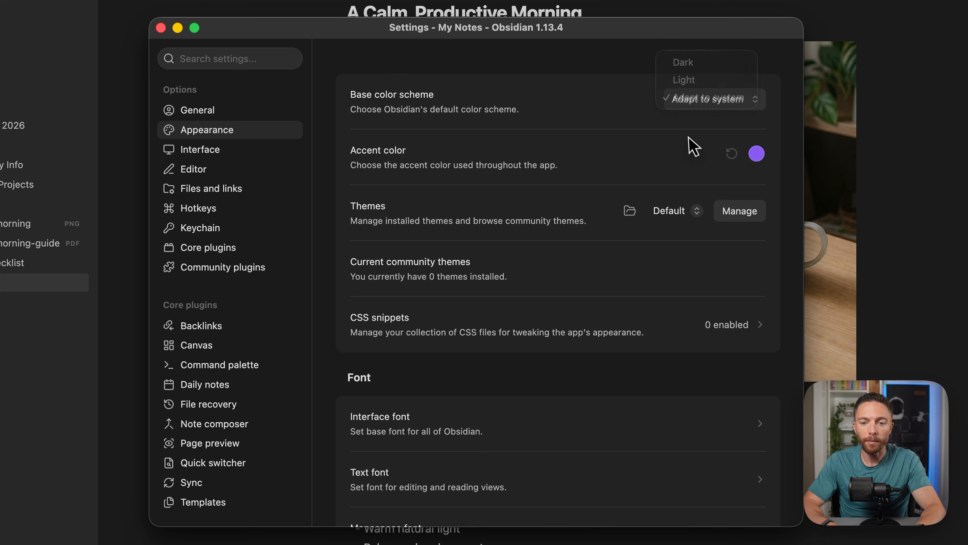
click(756, 155)
mouse_move(839, 279)
mouse_down()
mouse_move(904, 280)
mouse_move(839, 291)
mouse_up()
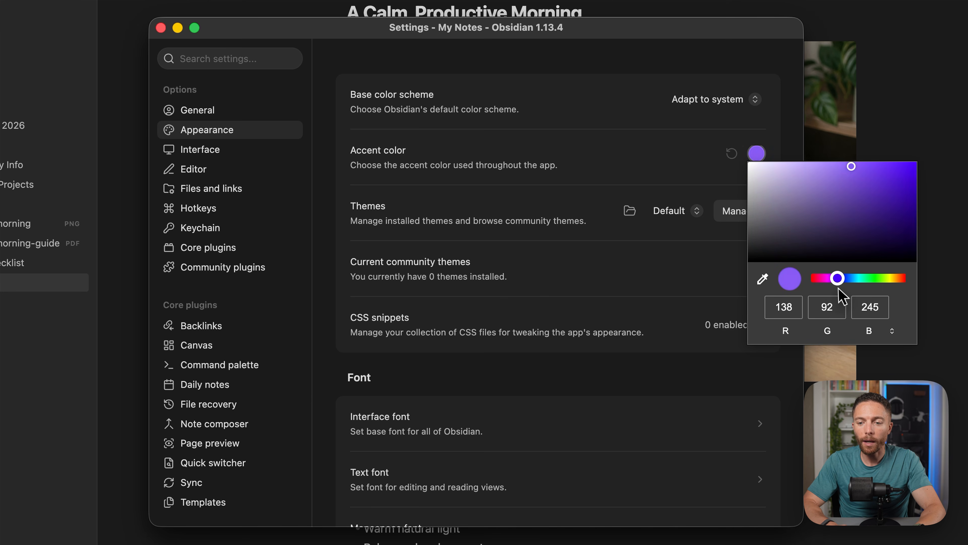
click(686, 184)
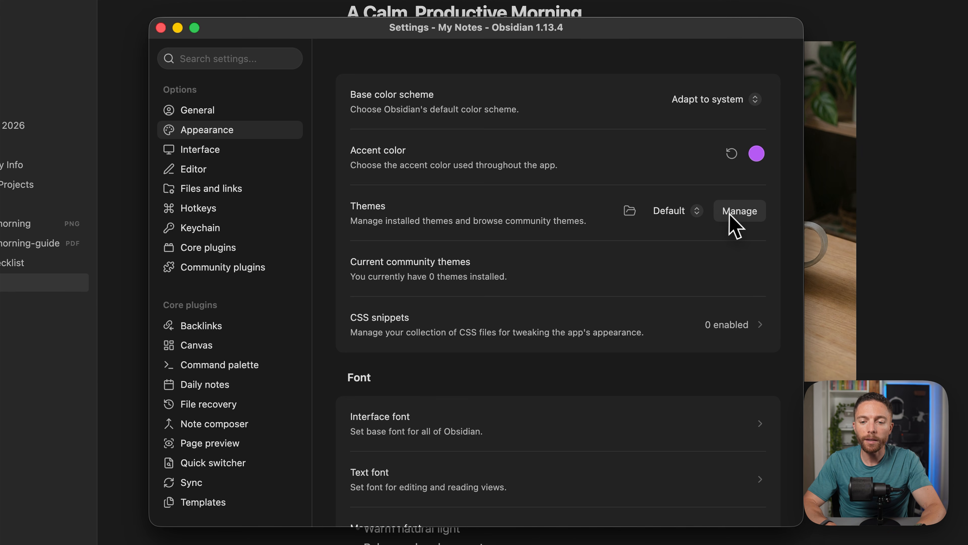
- Browse the community themes, install and apply the Kakano theme, and move the theme window to view the restyled vault
click(753, 216)
scroll(676, 259, down, 20)
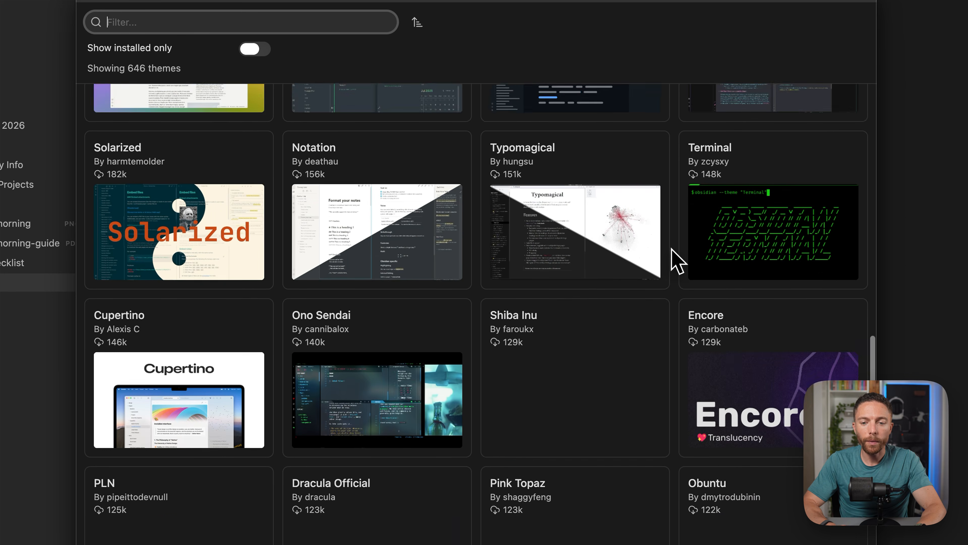
scroll(673, 250, down, 20)
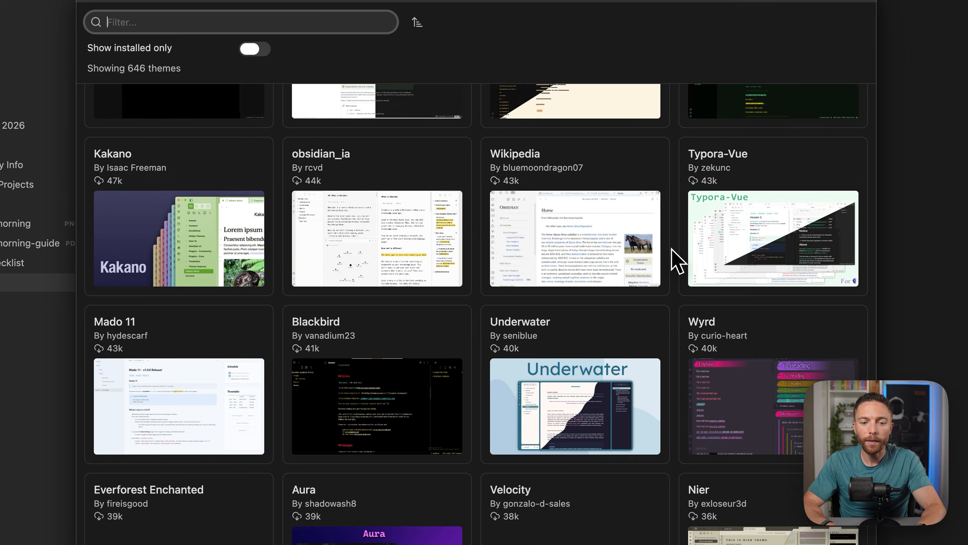
scroll(677, 261, down, 3)
scroll(676, 262, up, 3)
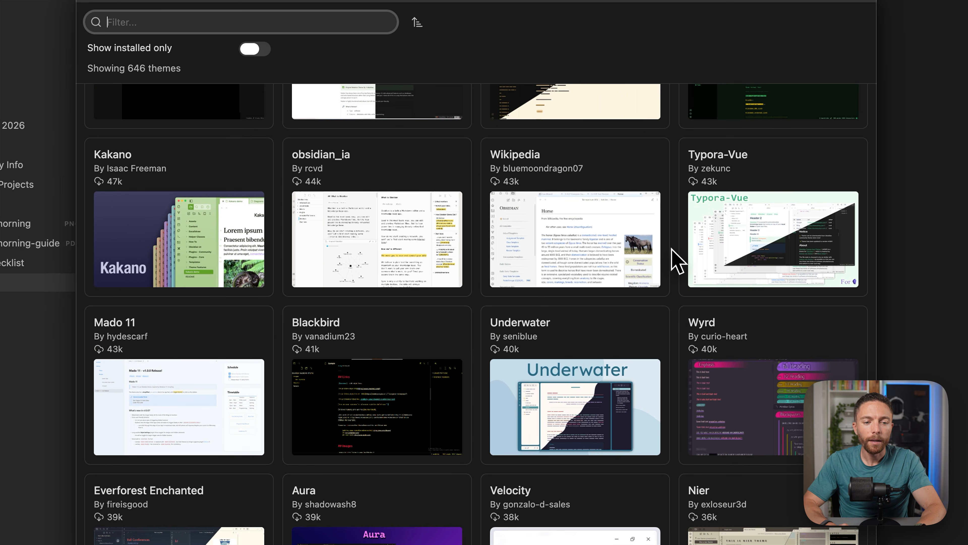
click(183, 233)
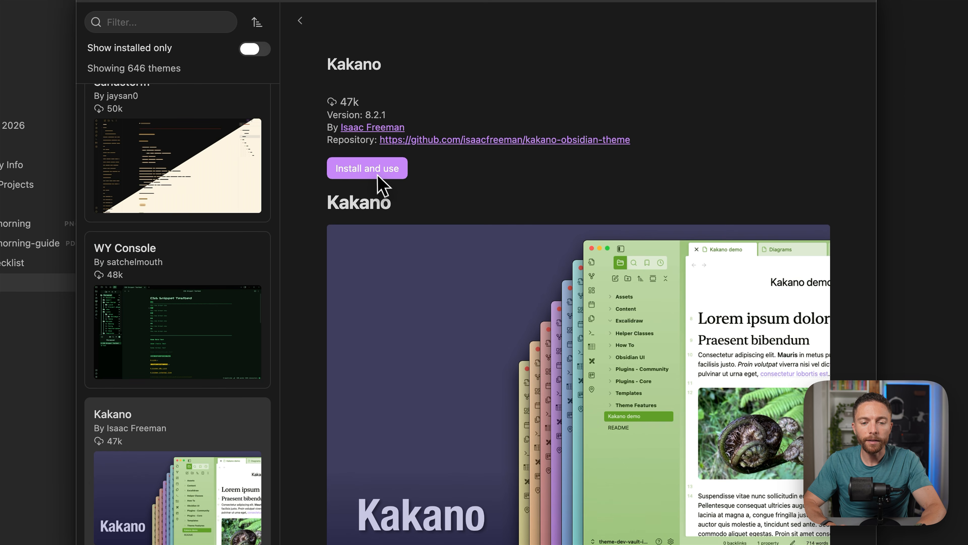
click(378, 178)
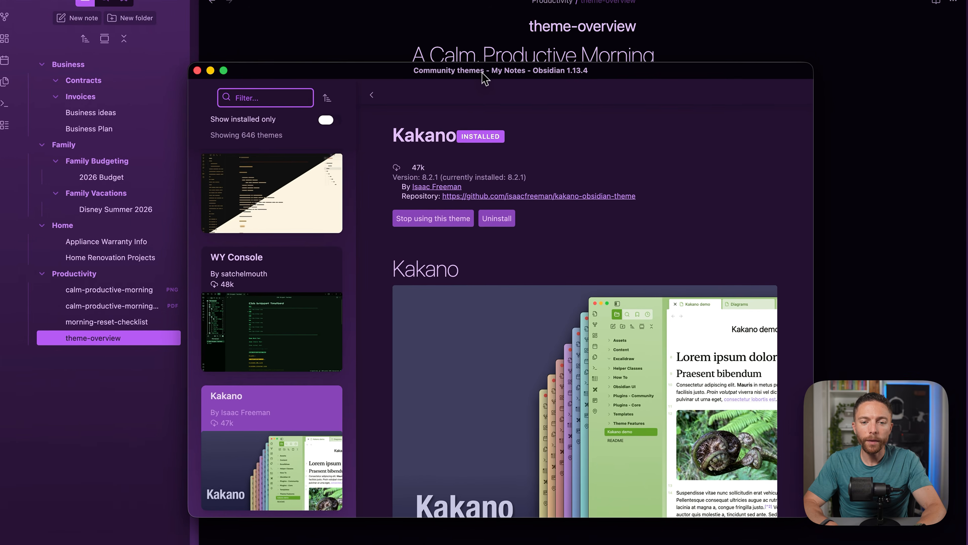
drag(484, 78, 477, 53)
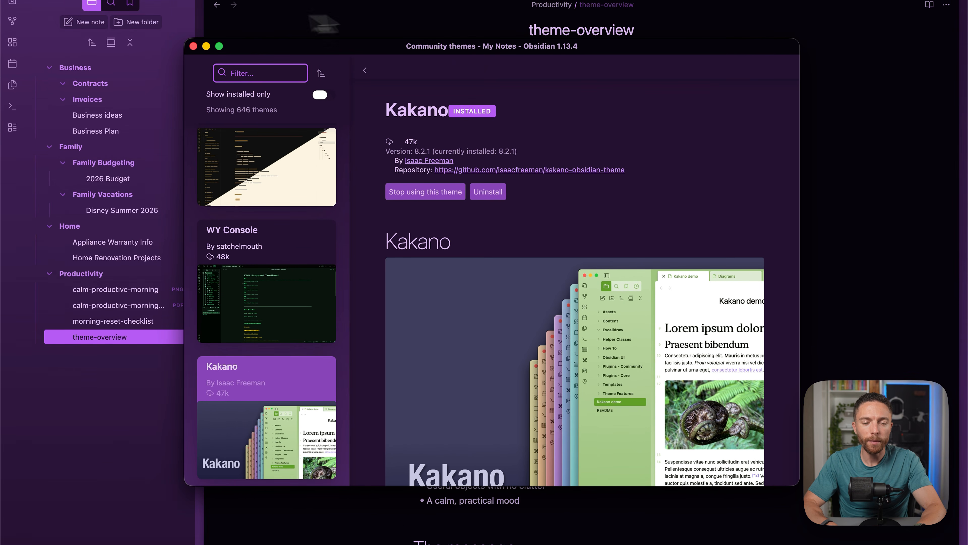
- Close the community themes window and change the active theme from Kakano back to Default
click(194, 46)
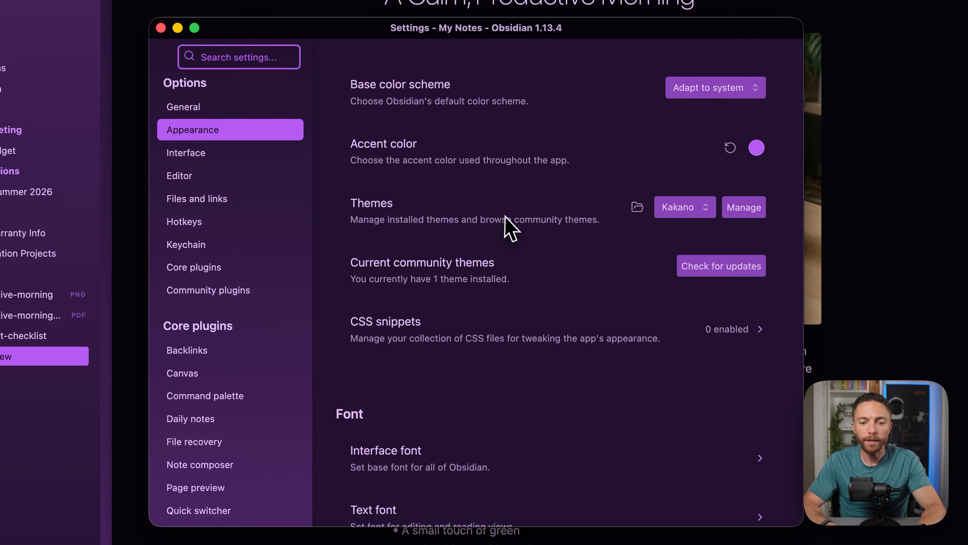
click(704, 211)
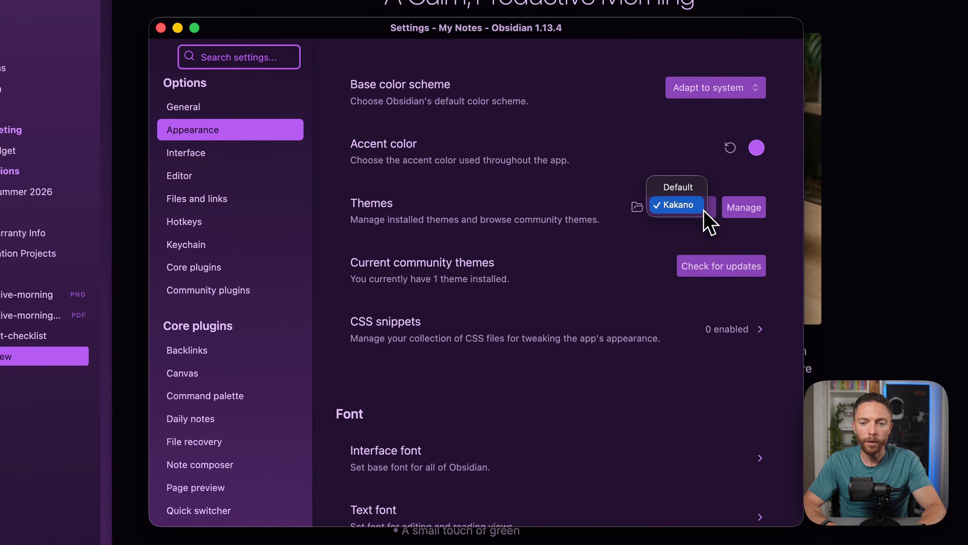
click(694, 188)
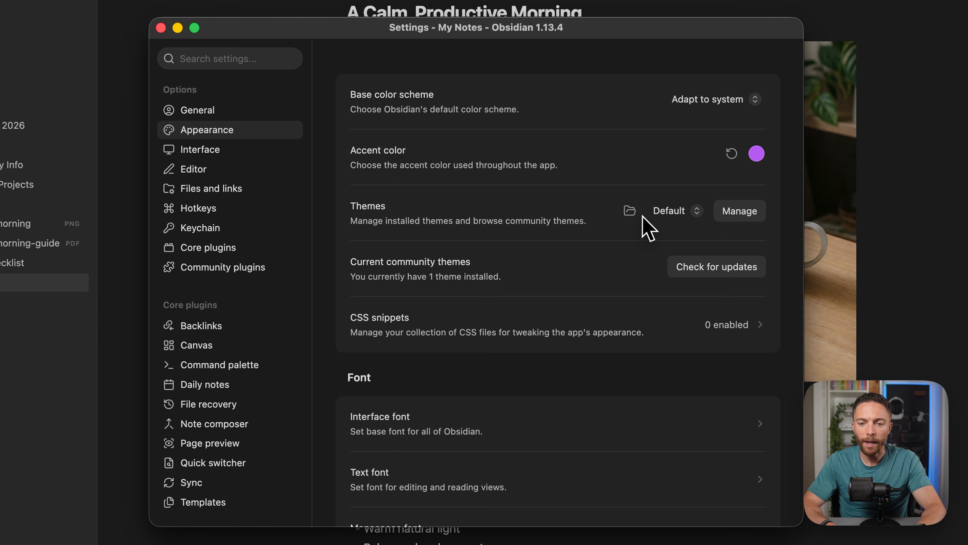
- Search the community themes for "Retro", then install and apply the Retroma theme
click(742, 216)
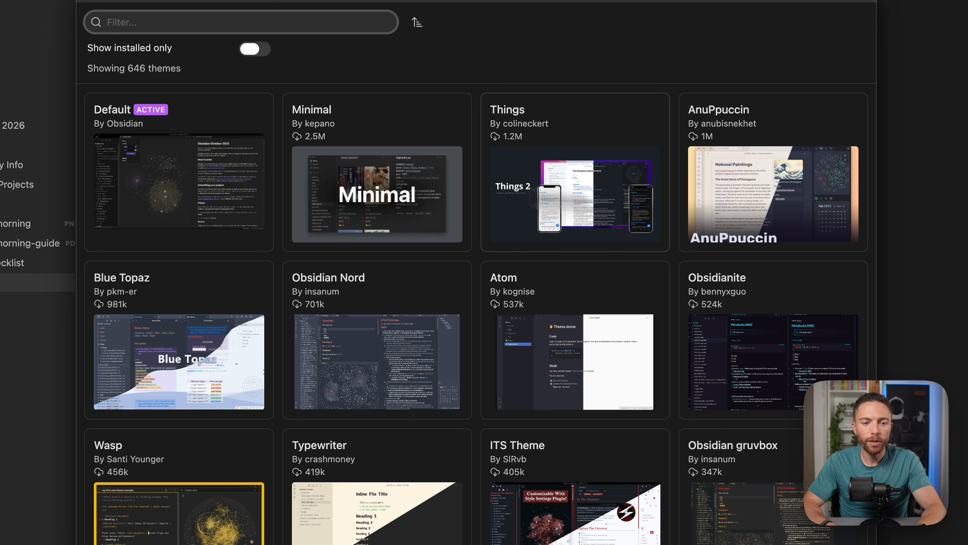
text(Retro)
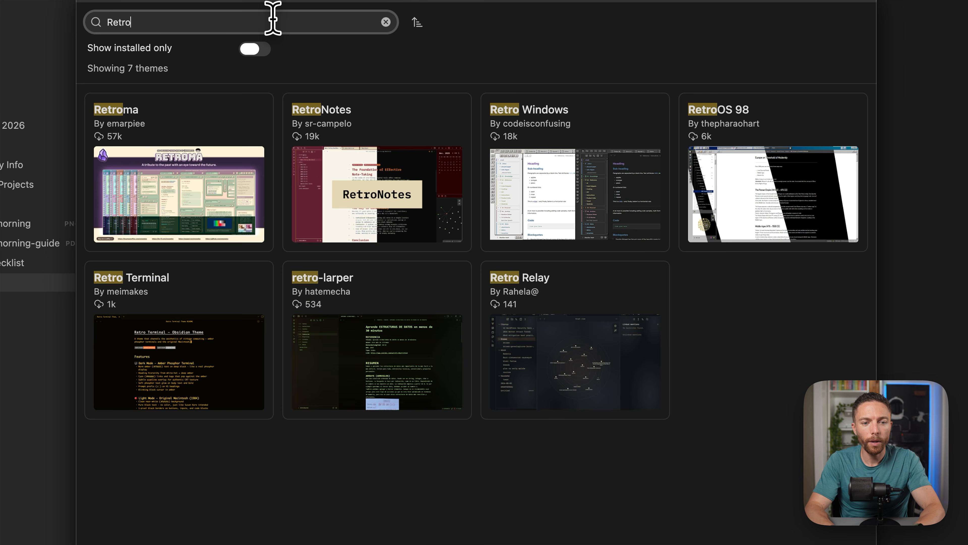
click(177, 131)
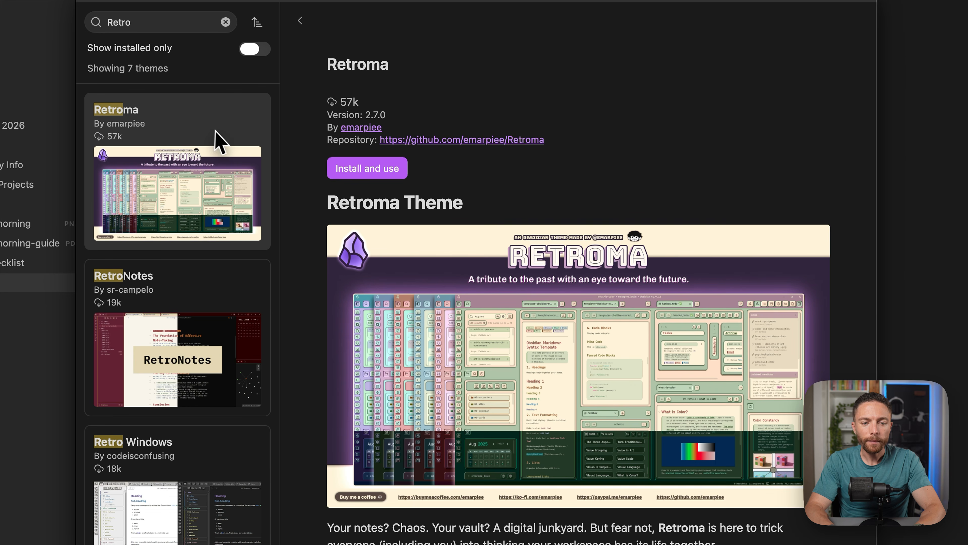
click(377, 171)
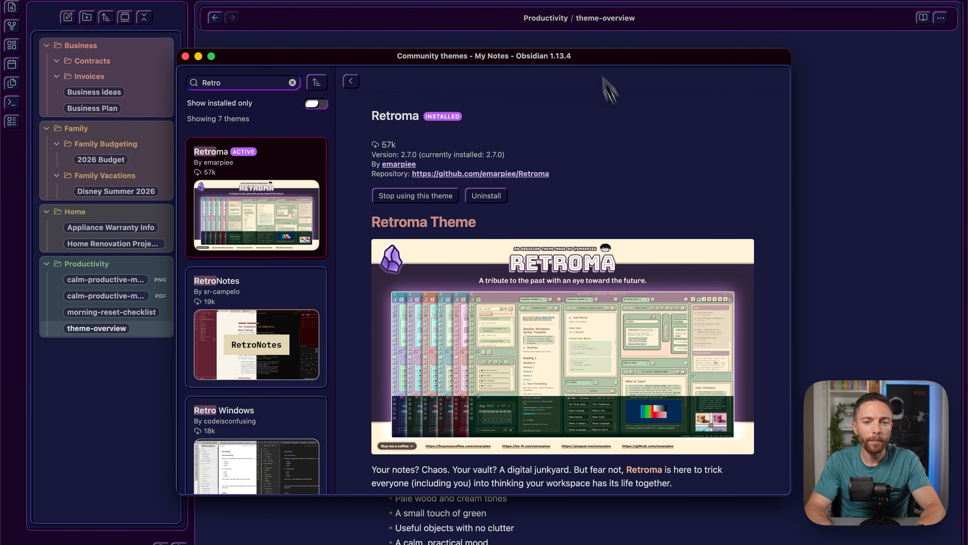
mouse_move(593, 59)
mouse_down()
mouse_move(665, 168)
mouse_move(643, 203)
mouse_move(597, 44)
mouse_up()
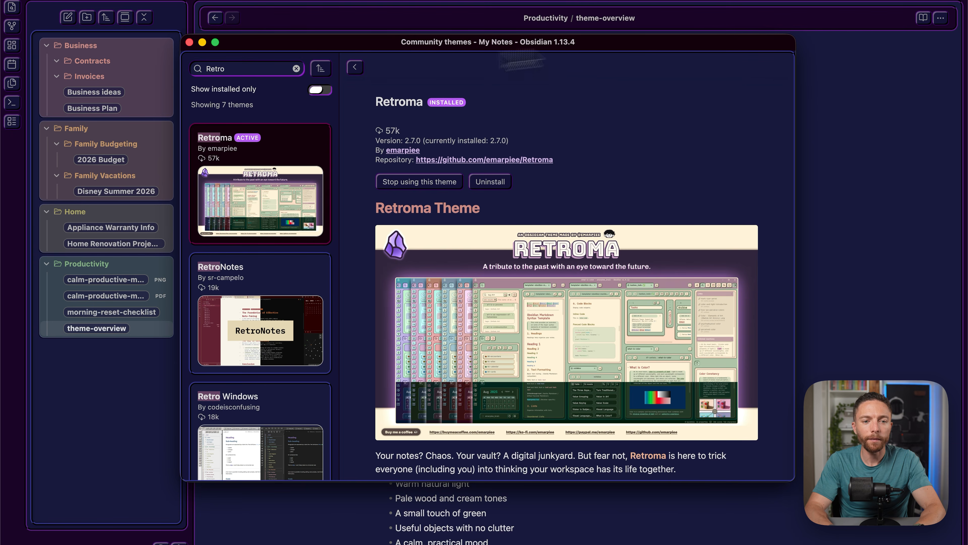
- Clear the "Retro" search, close the community theme browser, and restore the Default theme in place of Retroma
click(355, 69)
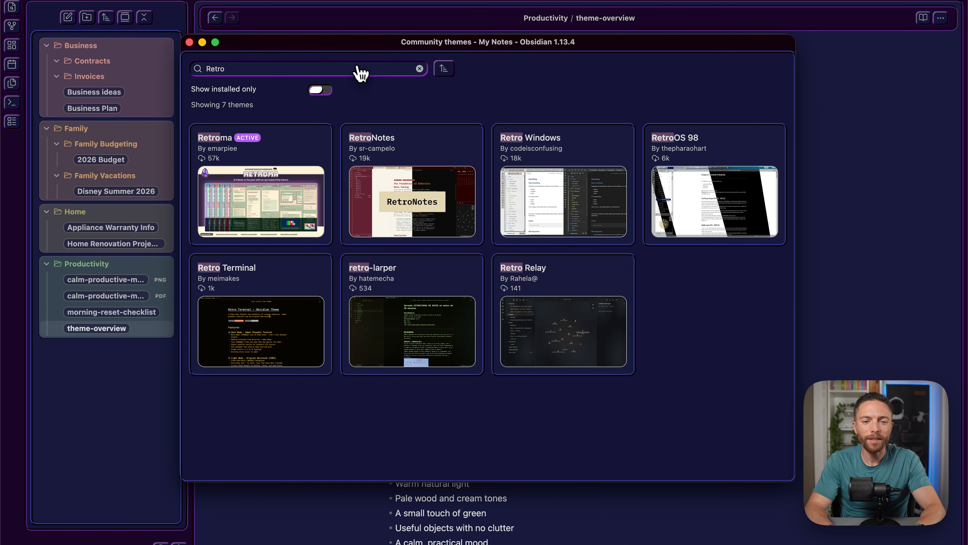
click(419, 69)
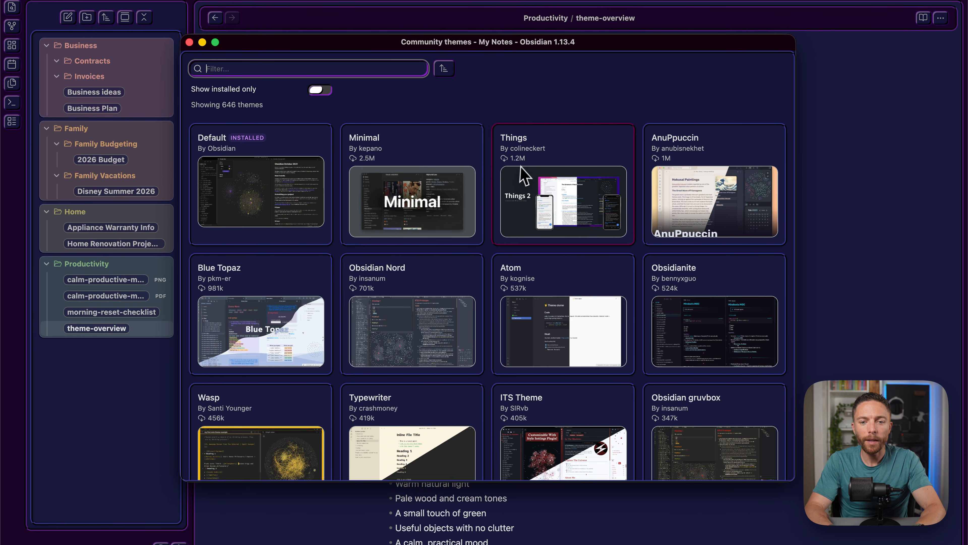
scroll(502, 244, down, 5)
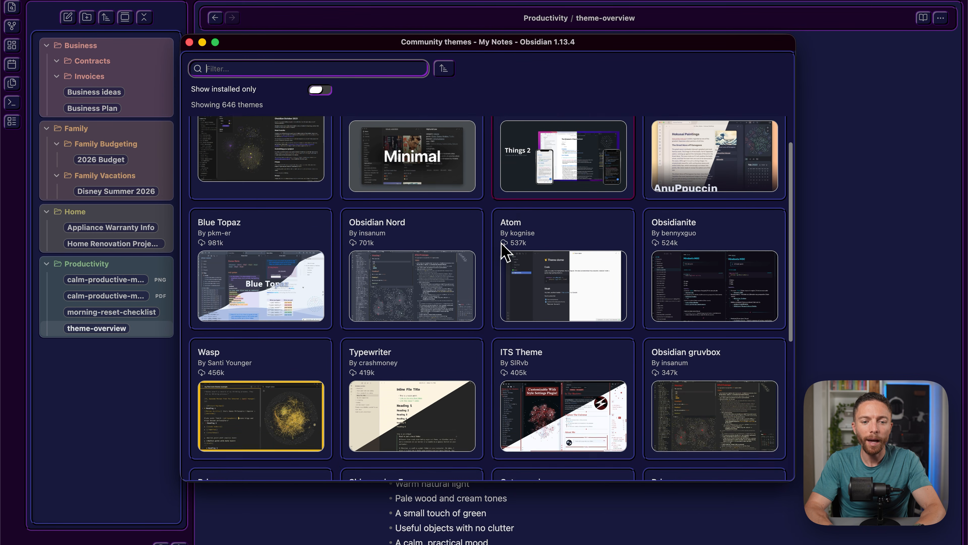
scroll(503, 248, up, 5)
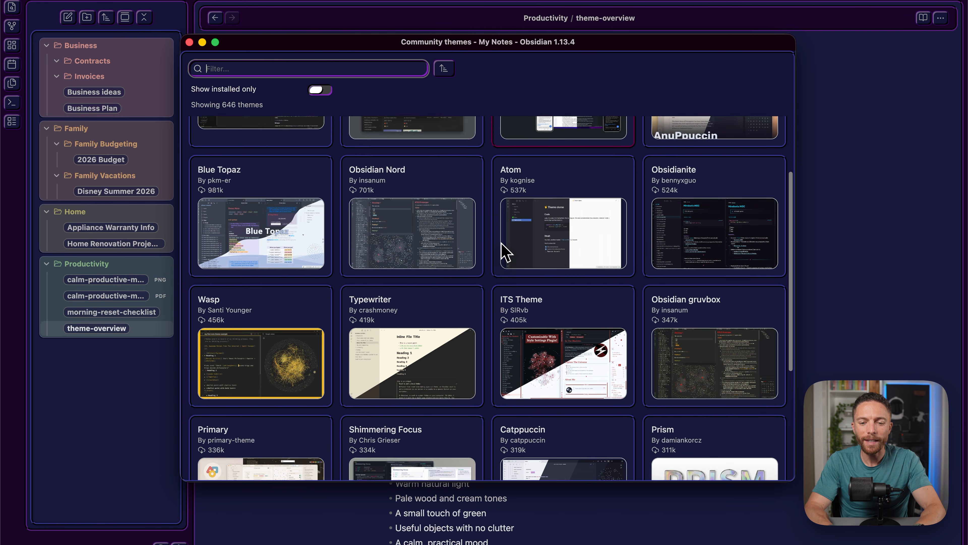
click(190, 42)
click(630, 223)
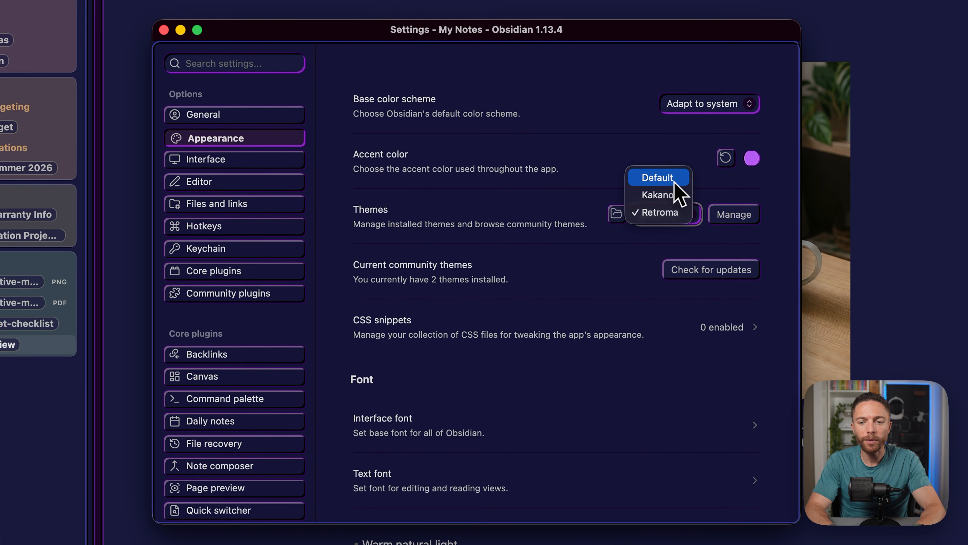
click(674, 182)
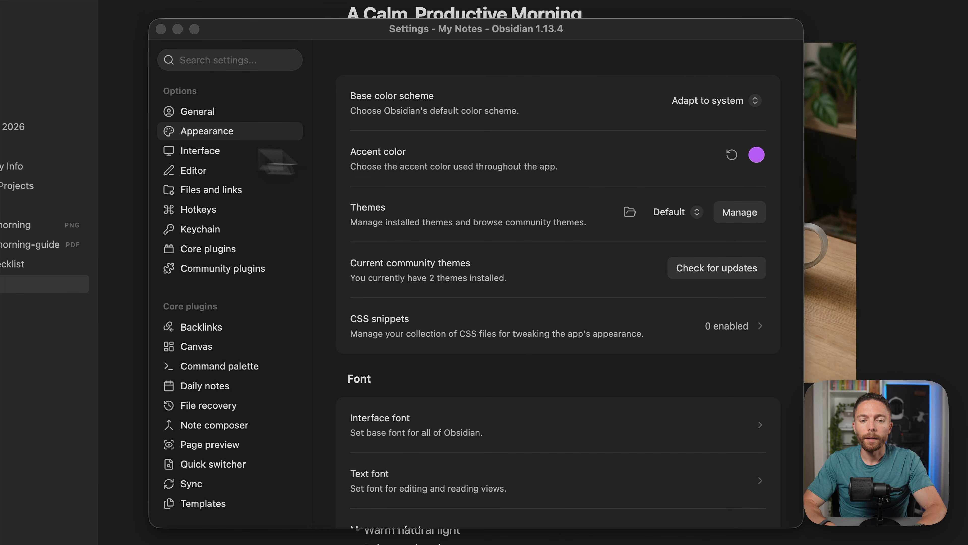
- Enable showing all file types in the files and links settings, and close the settings
click(216, 193)
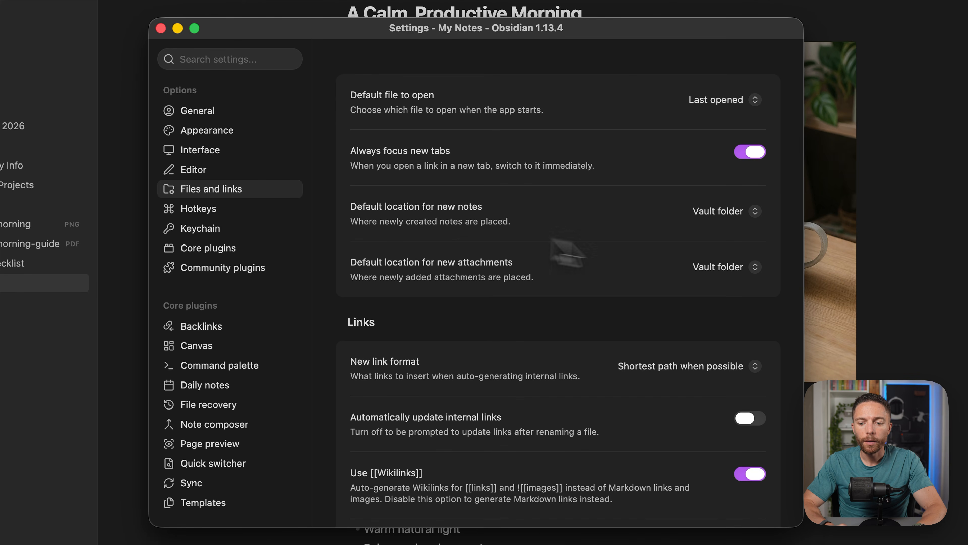
scroll(534, 267, down, 10)
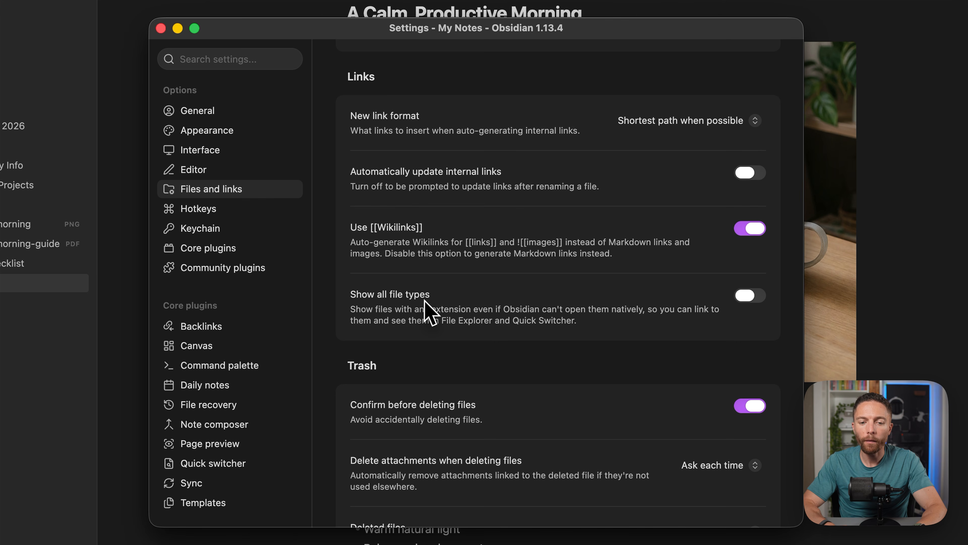
click(759, 298)
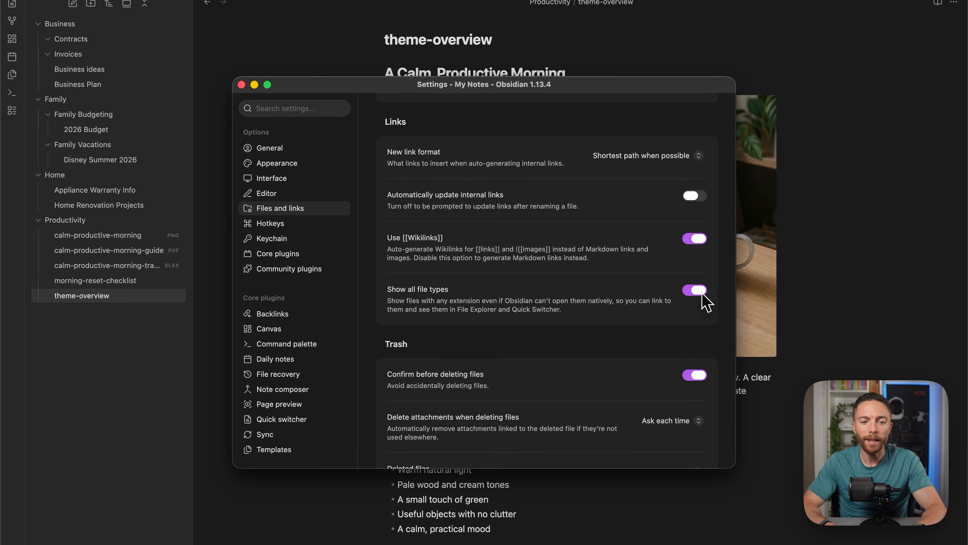
click(241, 84)
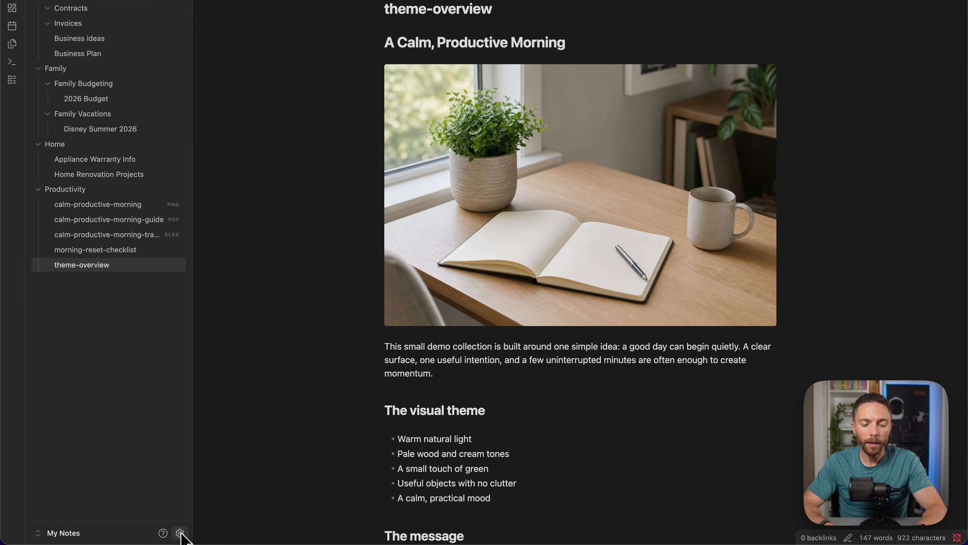
- Reopen the settings and look through the list of core plugins
click(180, 533)
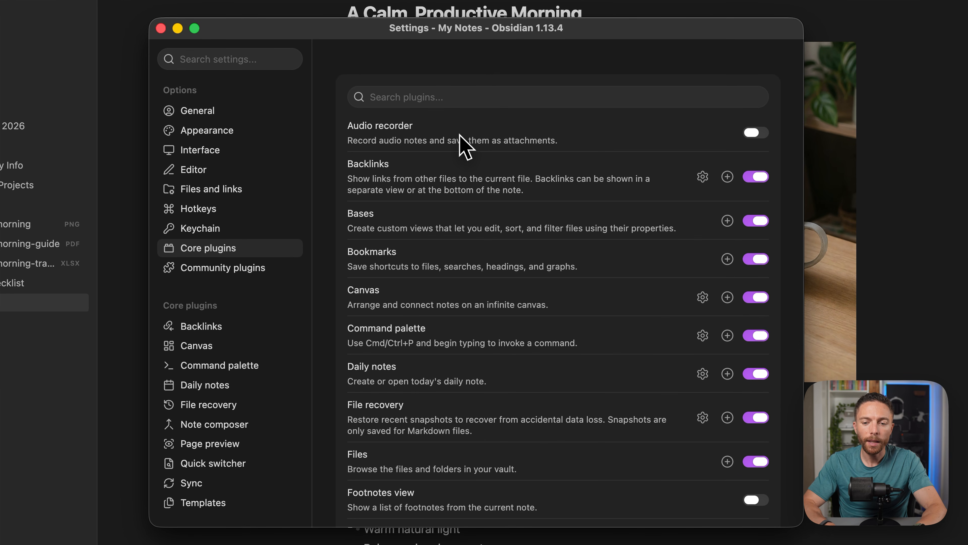
scroll(463, 147, down, 5)
scroll(462, 147, up, 5)
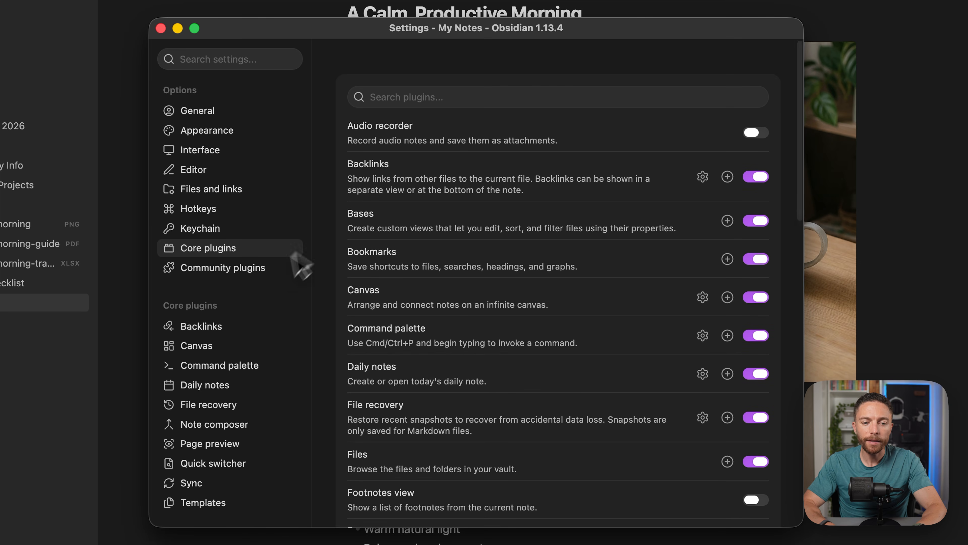
- Exit Restricted mode to allow community plugins and open the community plugin directory for browsing
click(229, 268)
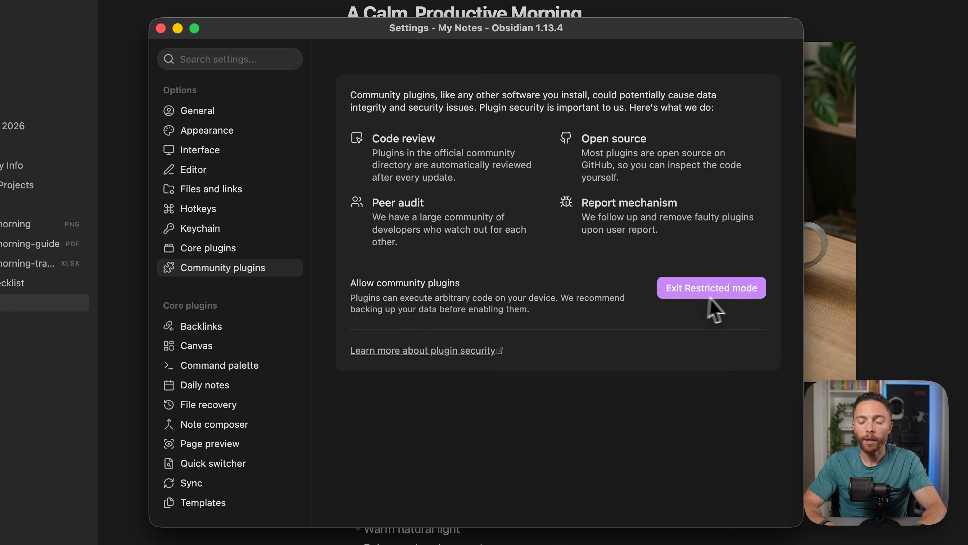
click(718, 295)
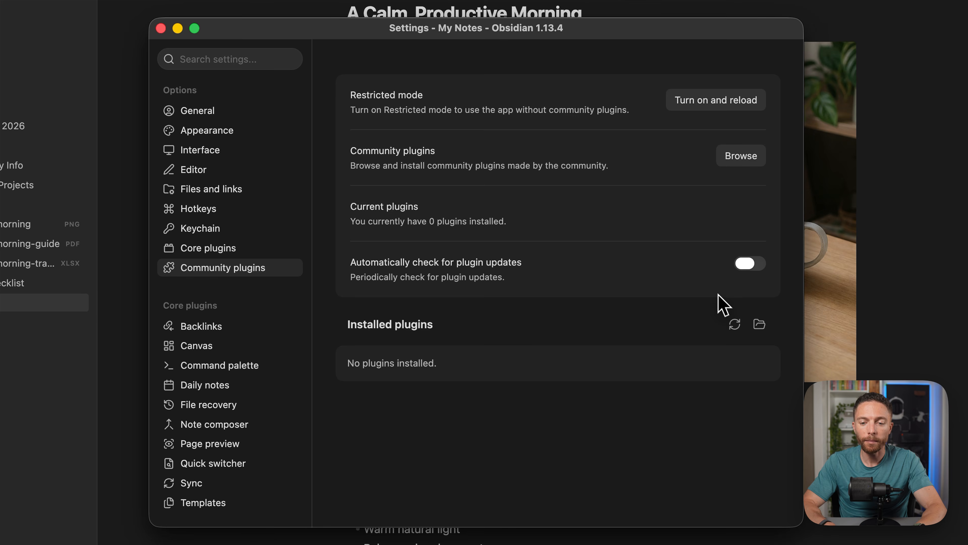
click(748, 157)
scroll(475, 233, down, 1)
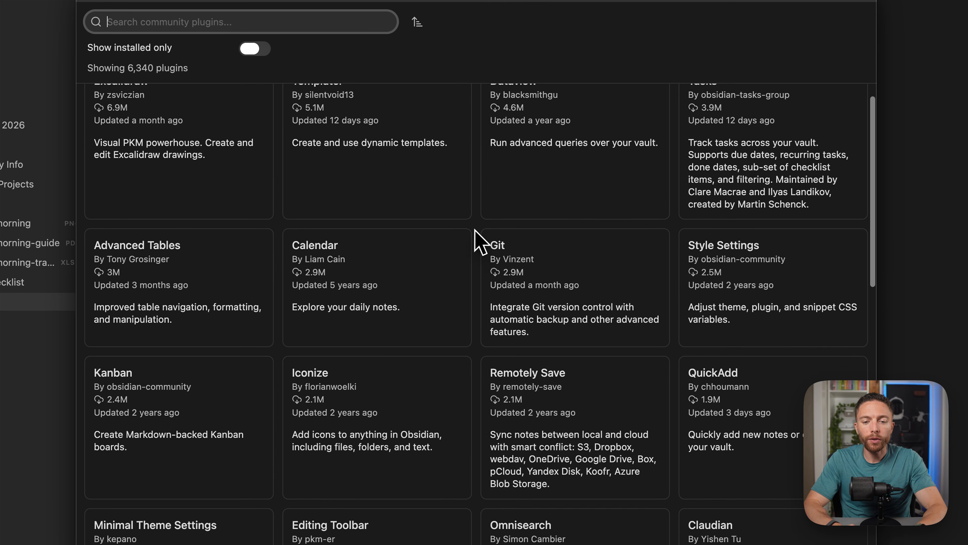
- Browse the community plugins, search for "surfing", and open the Surfing plugin's page
scroll(475, 233, down, 5)
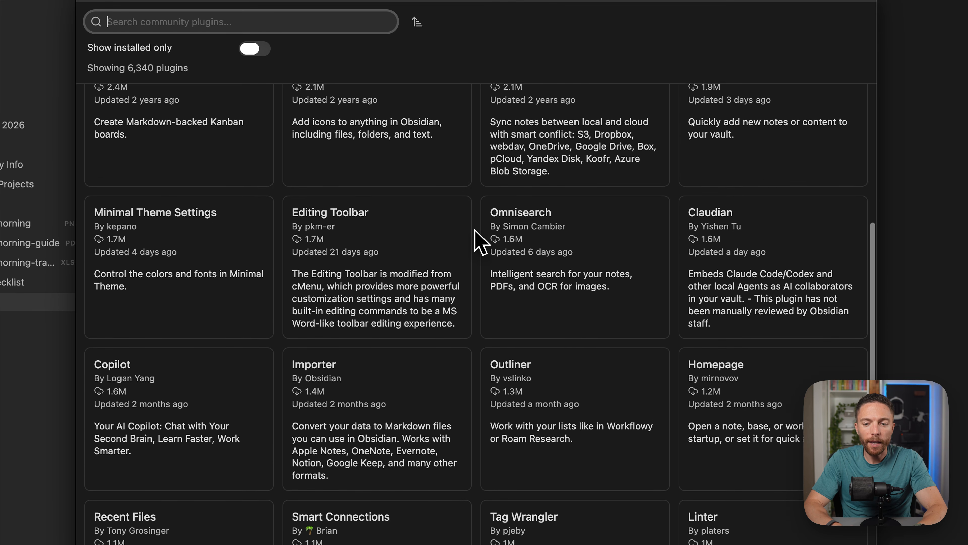
scroll(475, 232, down, 3)
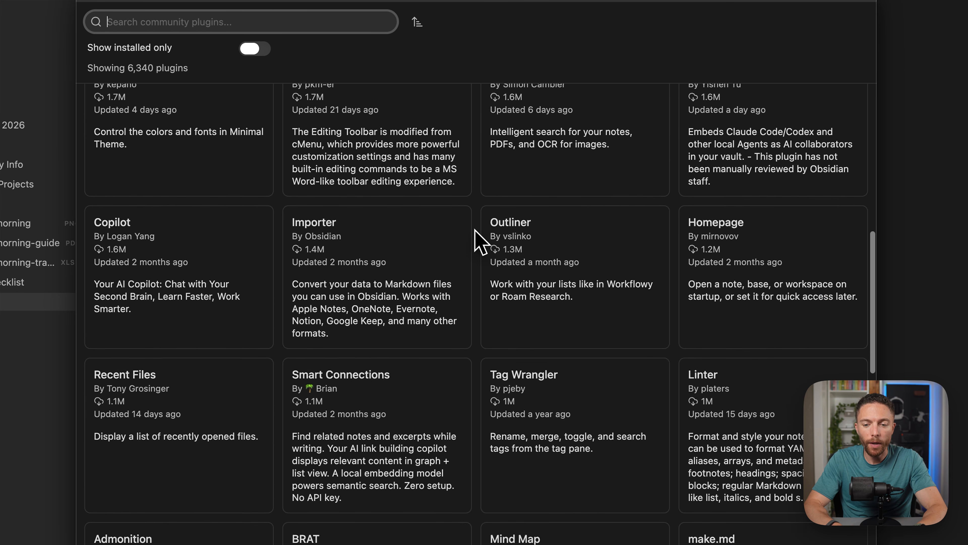
scroll(479, 240, up, 10)
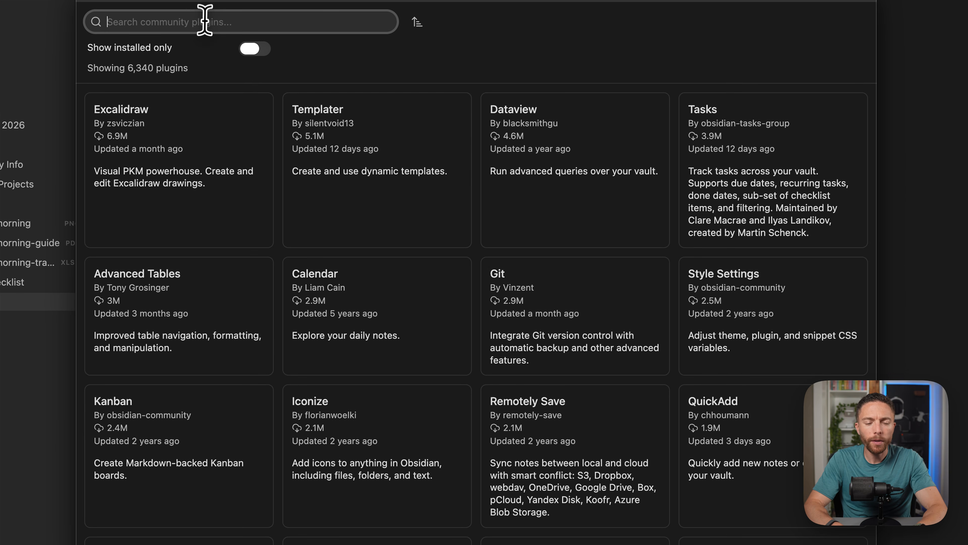
text(surfing)
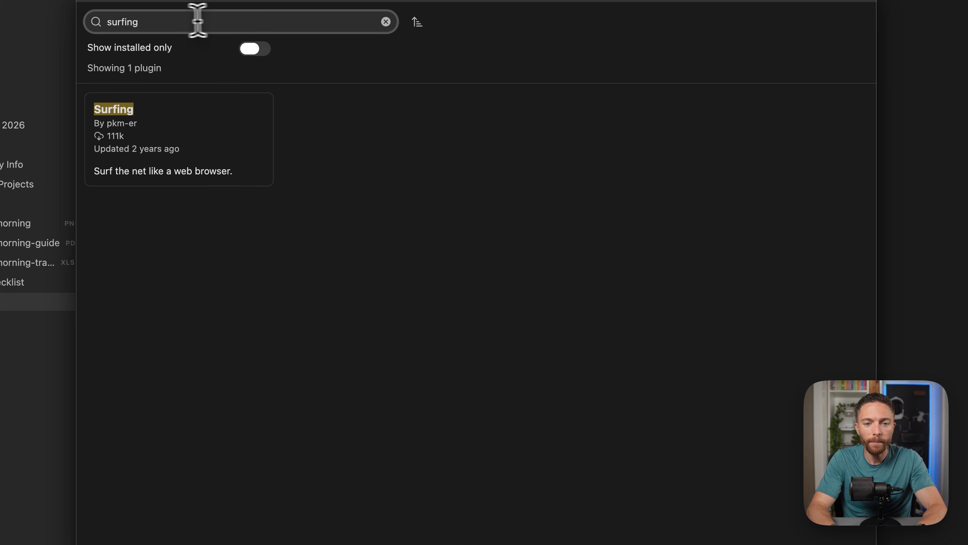
click(163, 128)
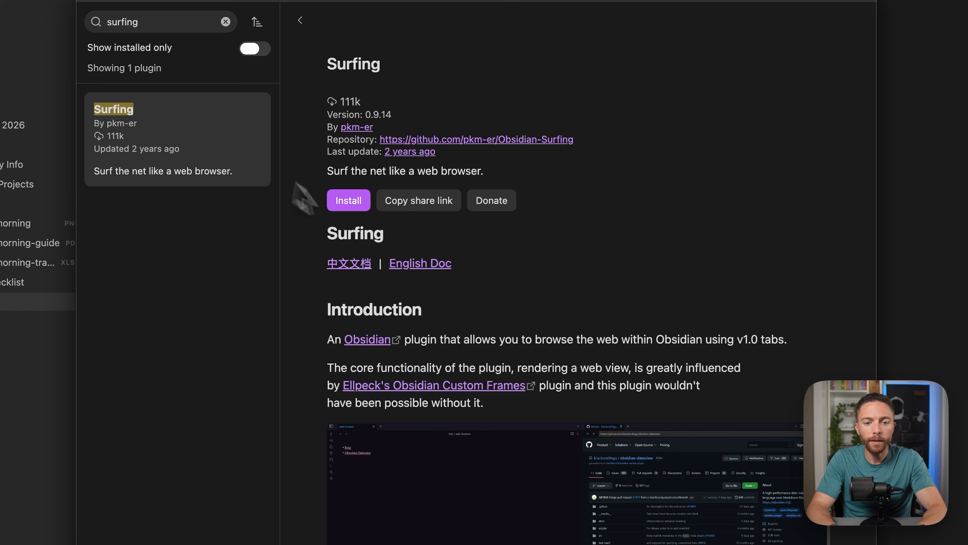
- Install and enable the Surfing plugin, and close the plugin browser and the settings
click(353, 206)
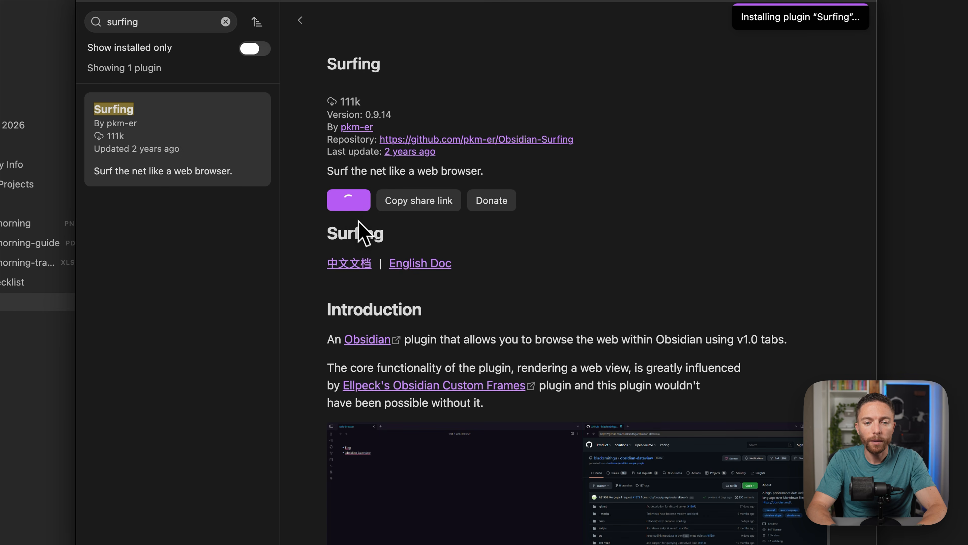
click(358, 207)
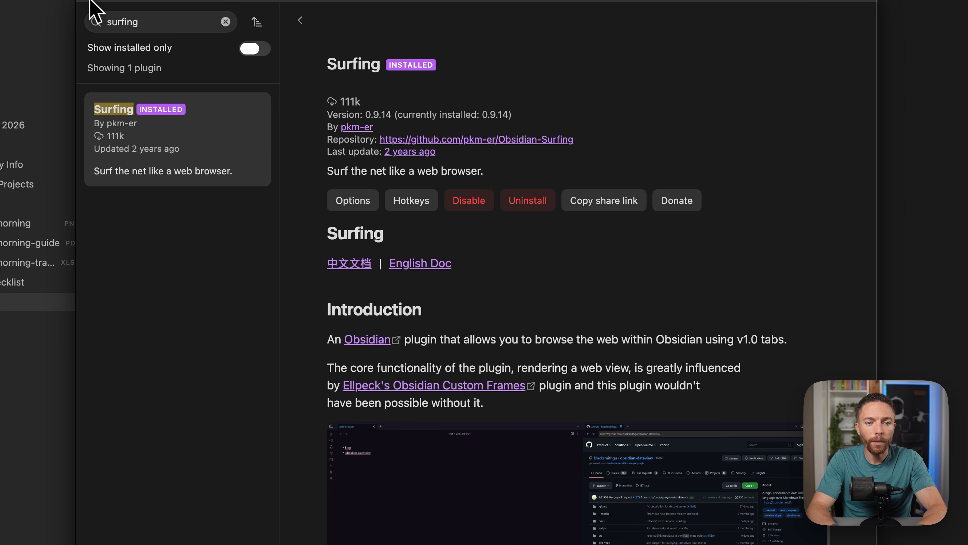
key(Escape)
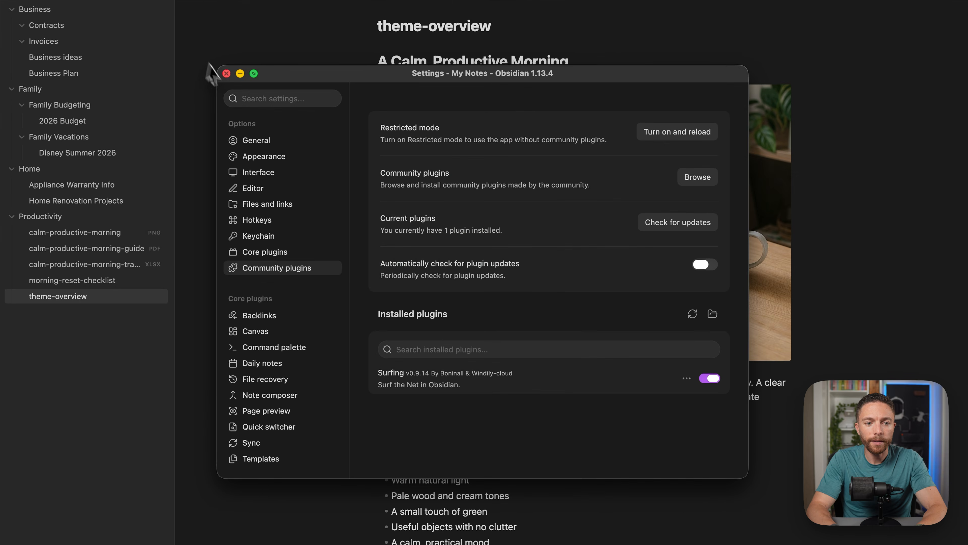
click(238, 107)
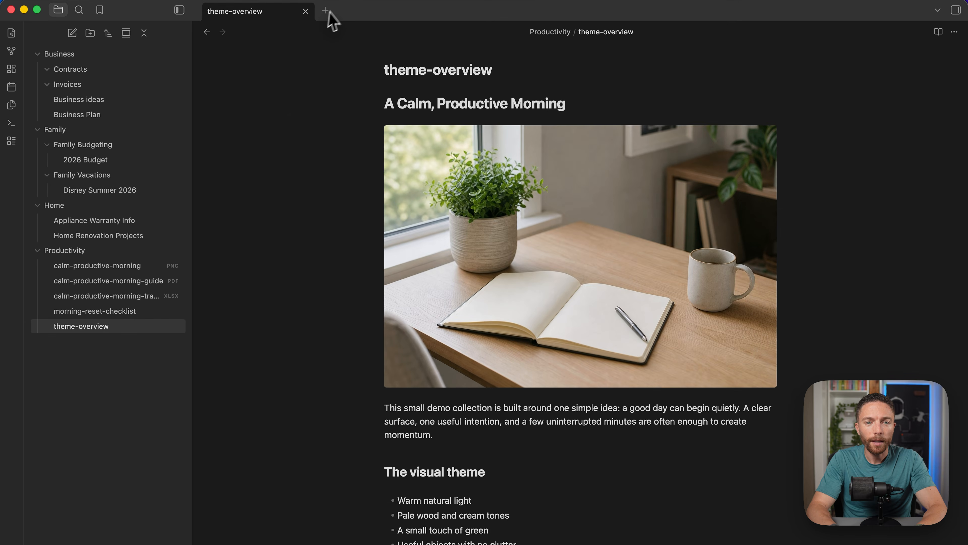
click(327, 12)
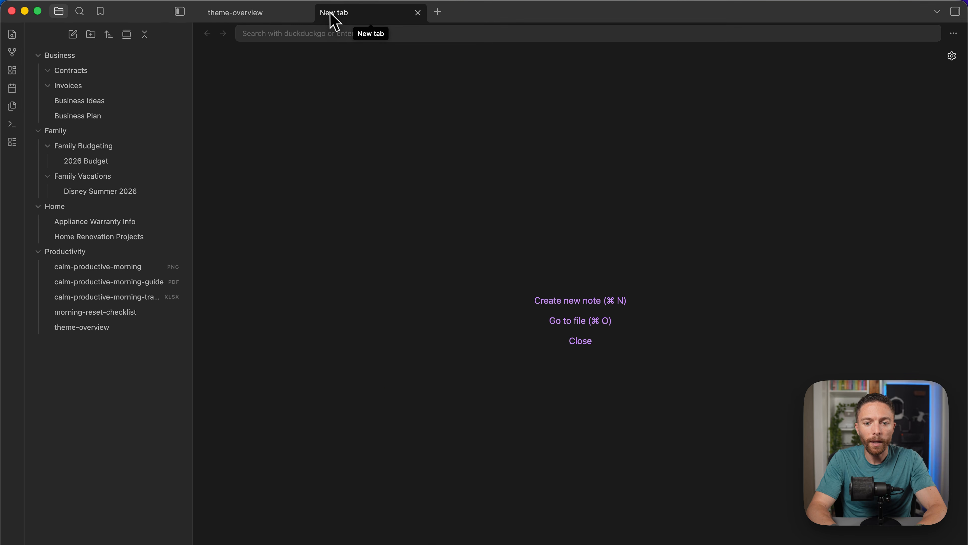
click(74, 35)
click(480, 114)
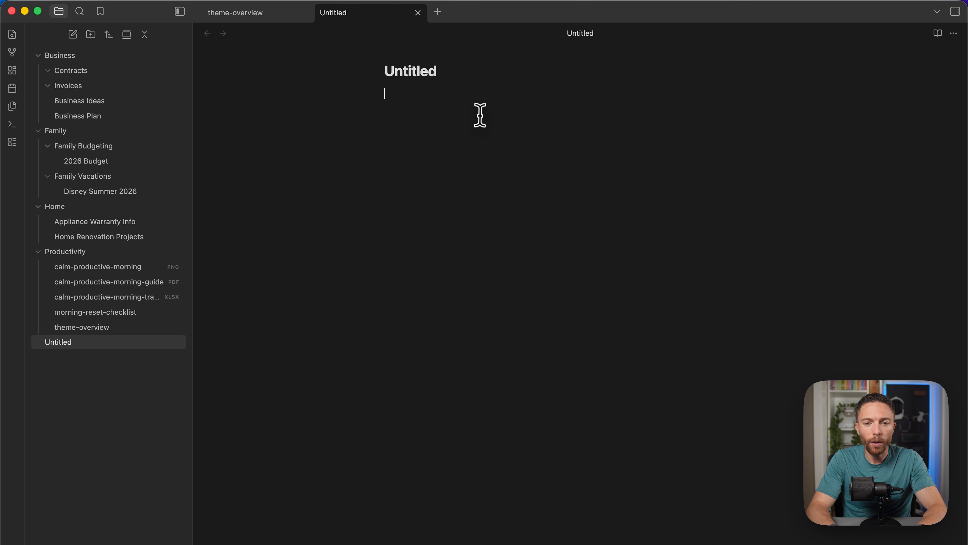
text(https://www.google.com)
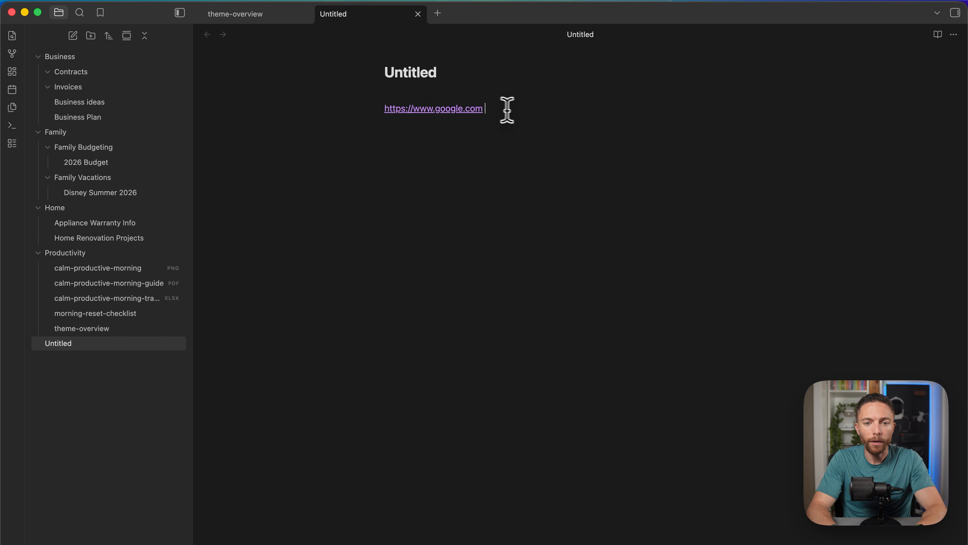
click(461, 110)
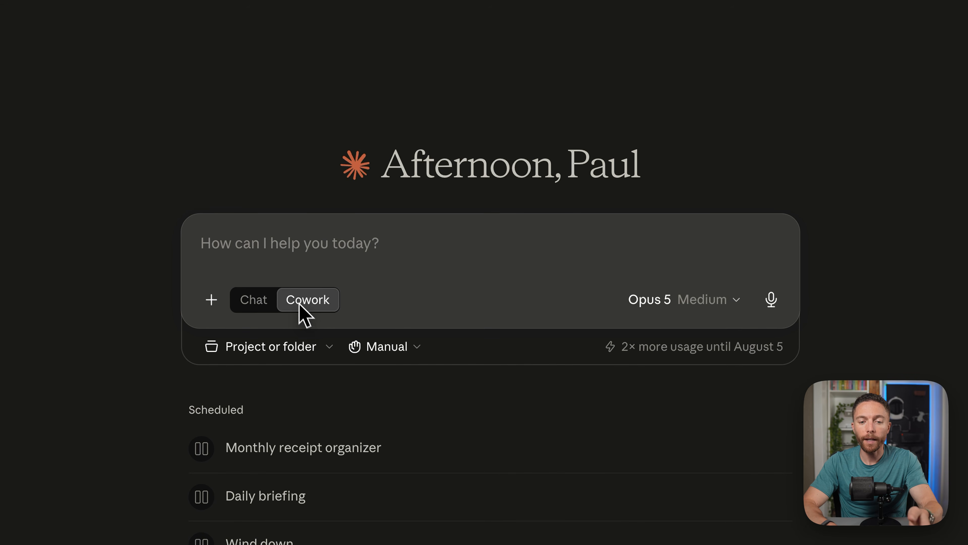
- In Claude Cowork, add the My Notes folder from iCloud Drive as the working folder and always allow changes to its files
click(305, 346)
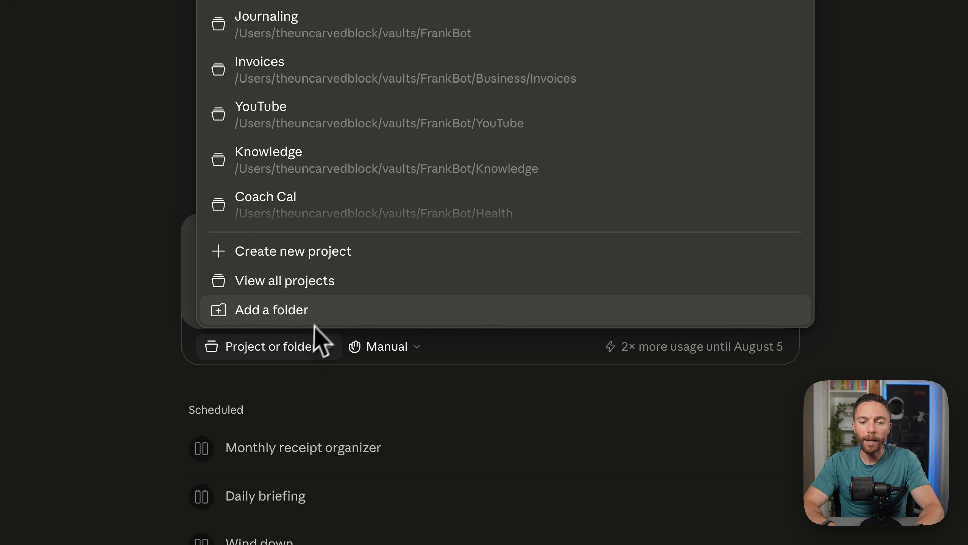
click(321, 317)
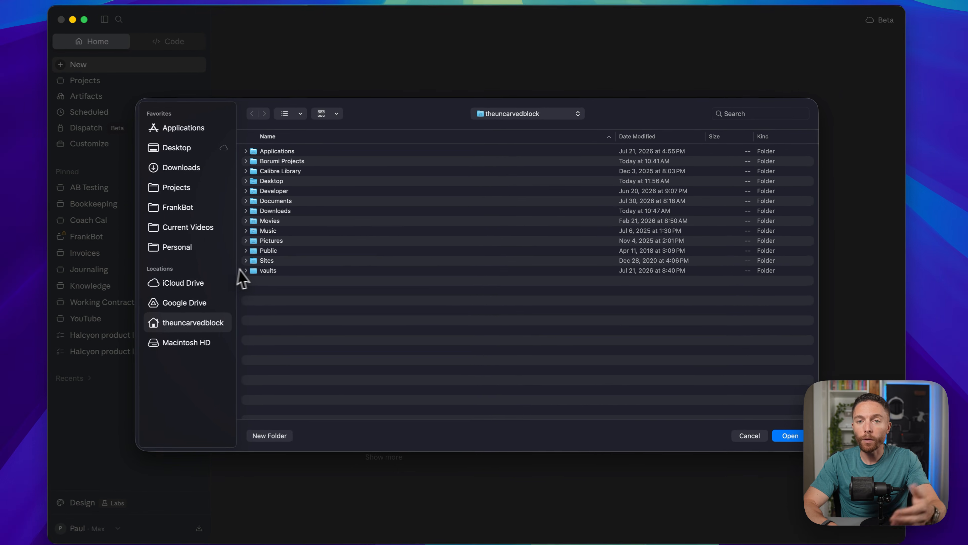
click(194, 284)
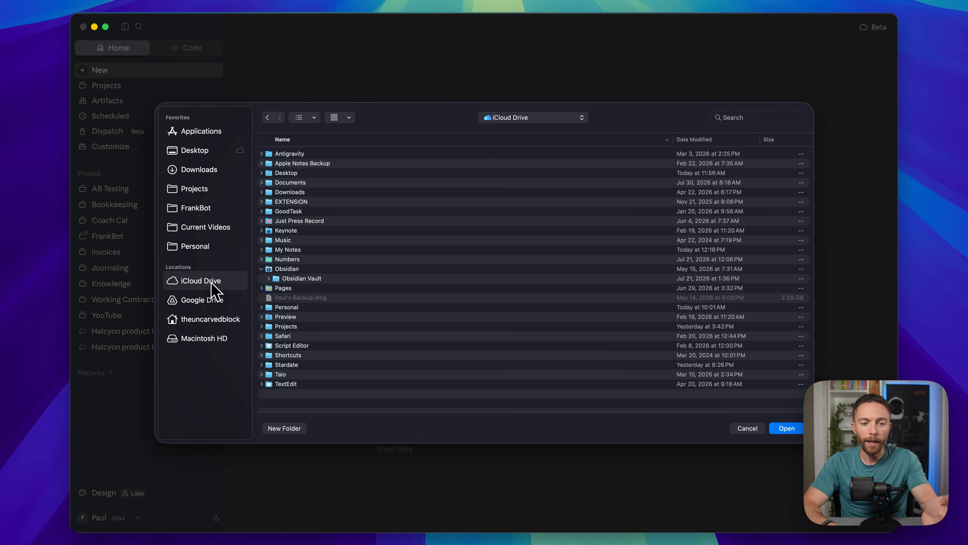
click(301, 251)
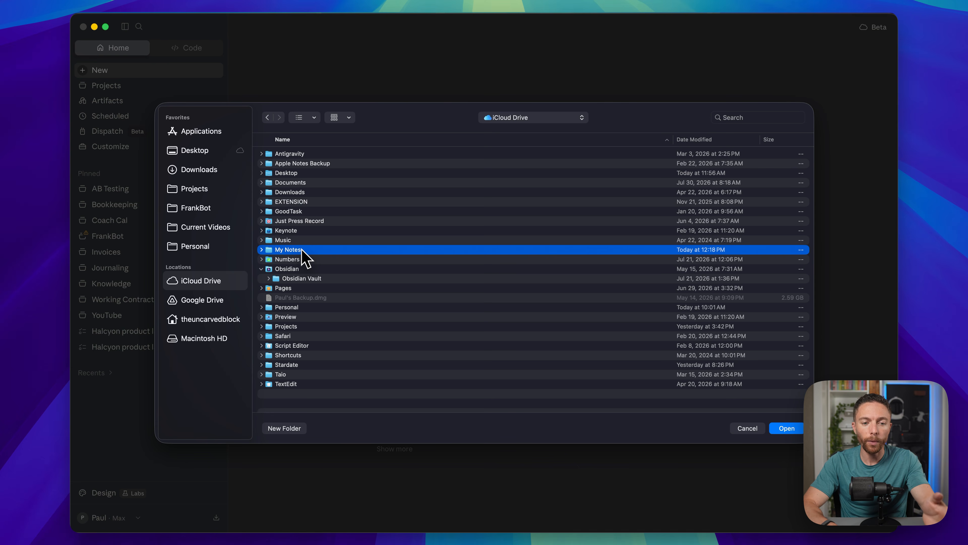
click(261, 249)
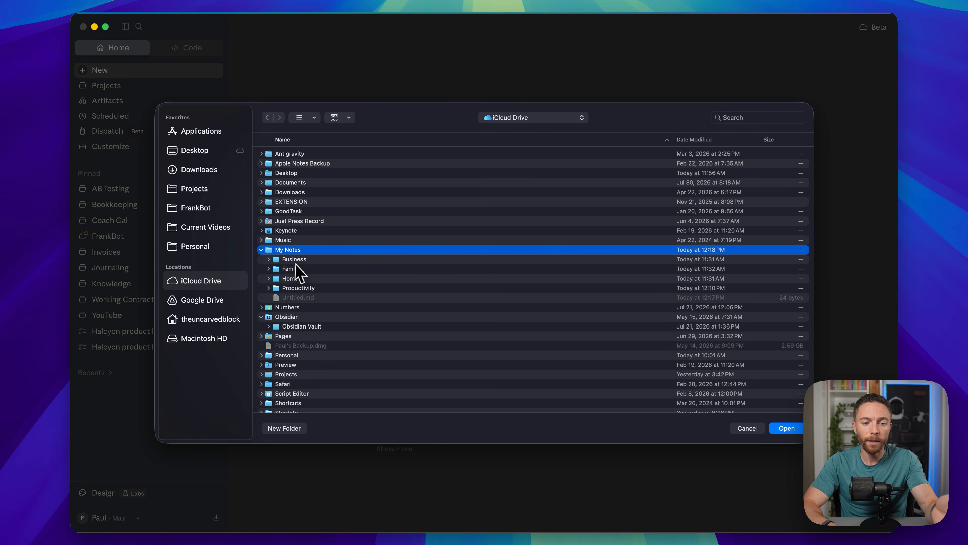
click(298, 259)
click(306, 251)
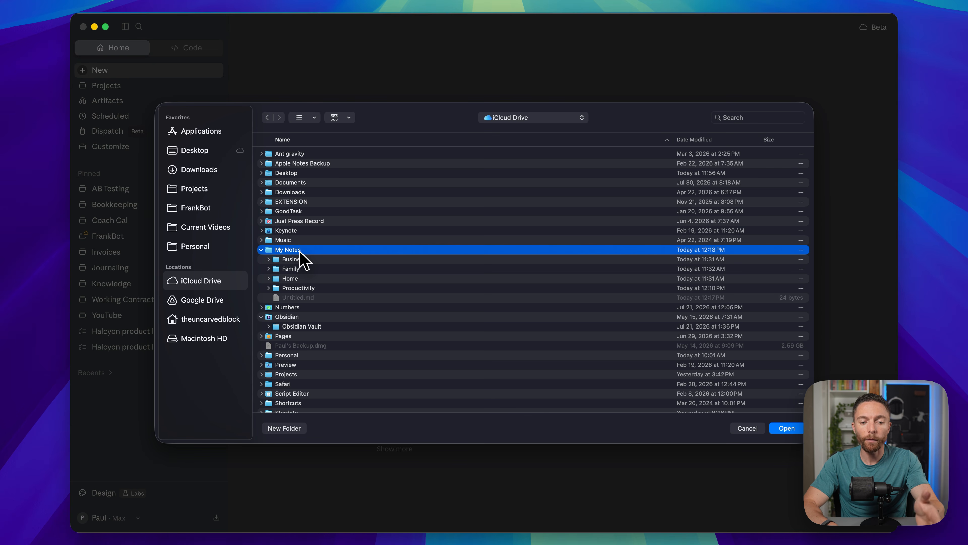
click(787, 428)
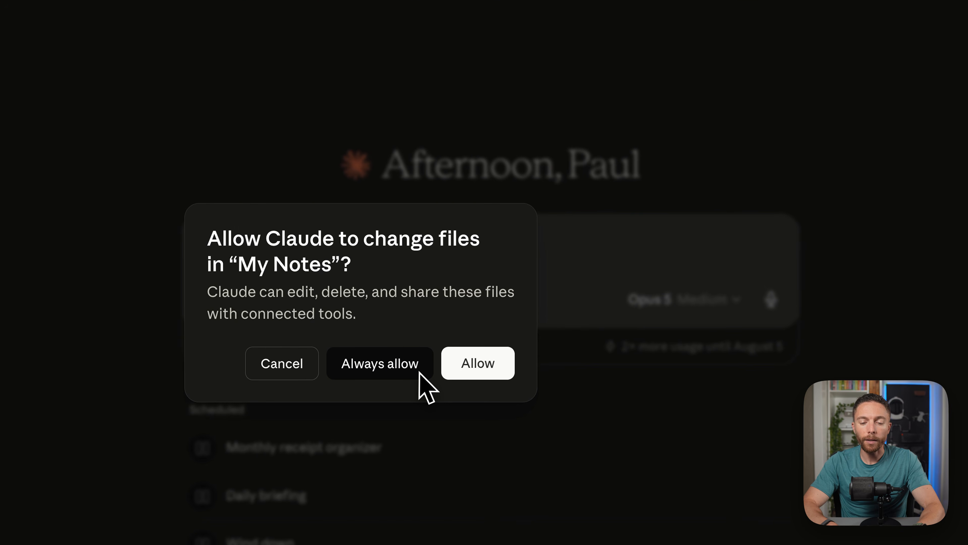
click(423, 369)
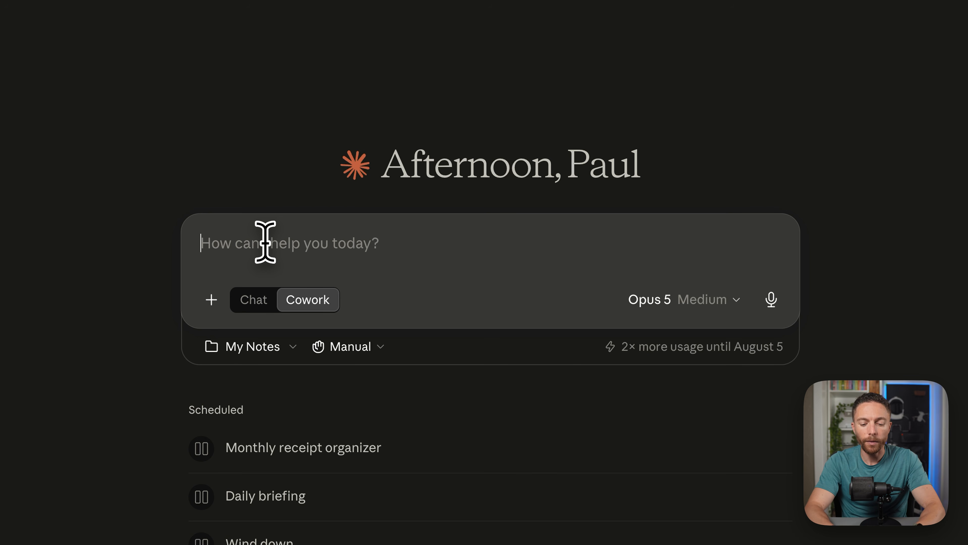
- Ask Claude to create a new note in this vault that is an index of everything in the vault
text(Create a new note for me in this vault that is an index of everything in the vault)
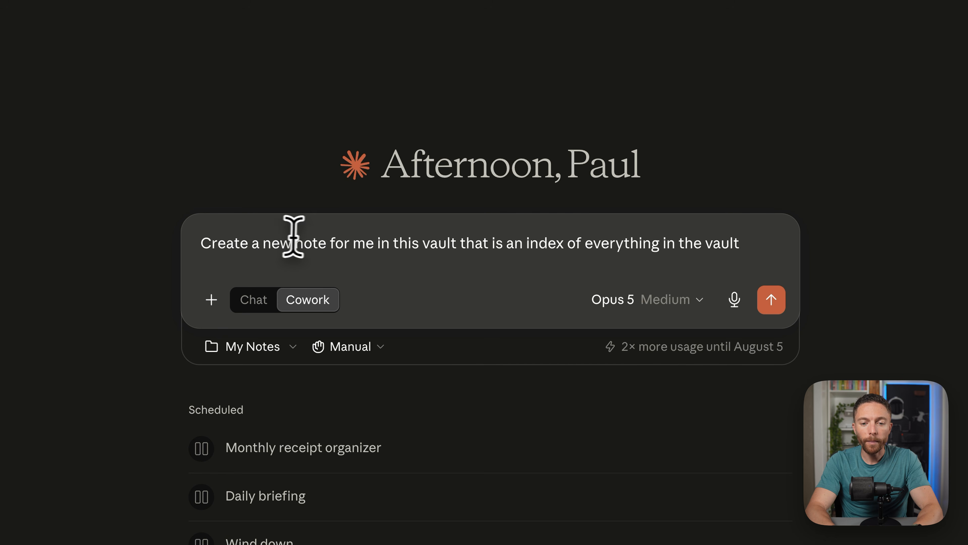
click(772, 302)
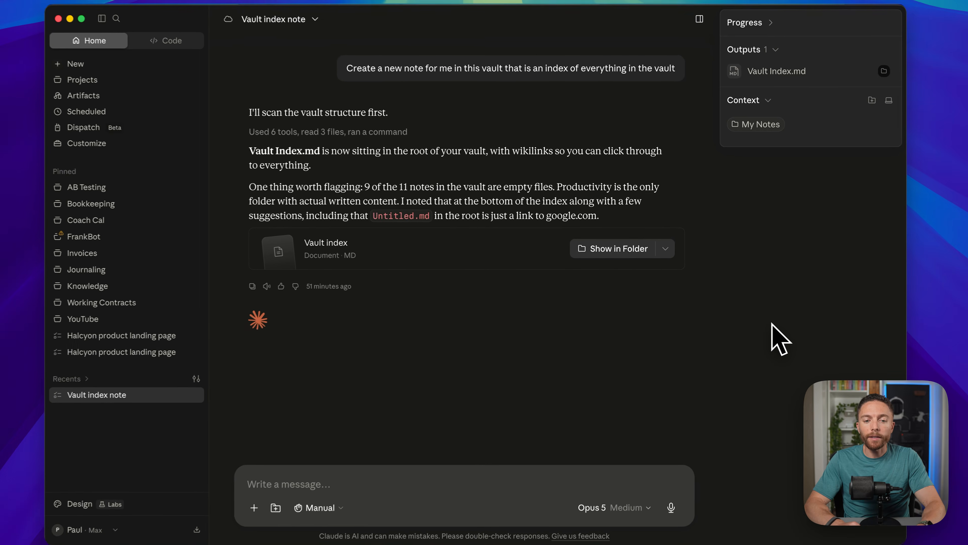
- Switch to Obsidian and review the Vault Index note's folder overview, sections and linked notes
key(super+Tab)
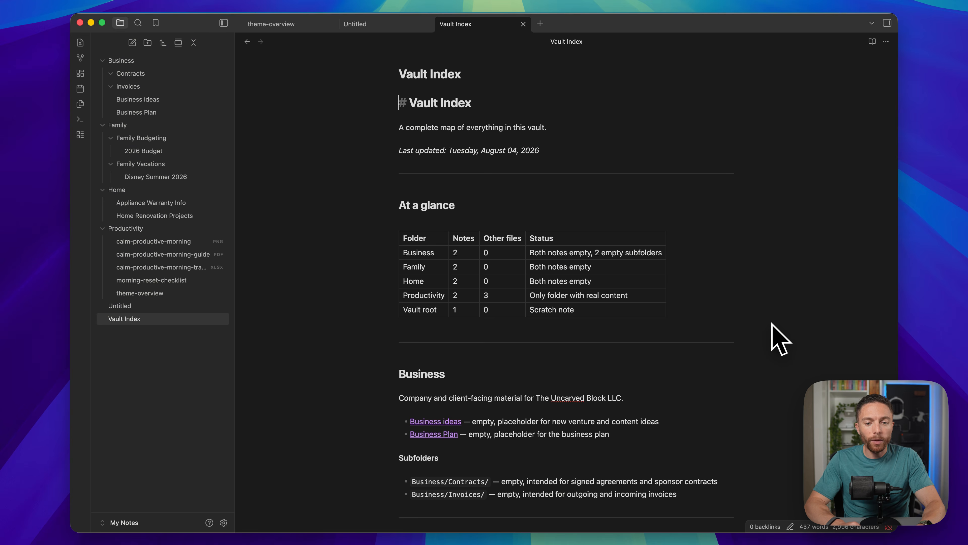
click(183, 322)
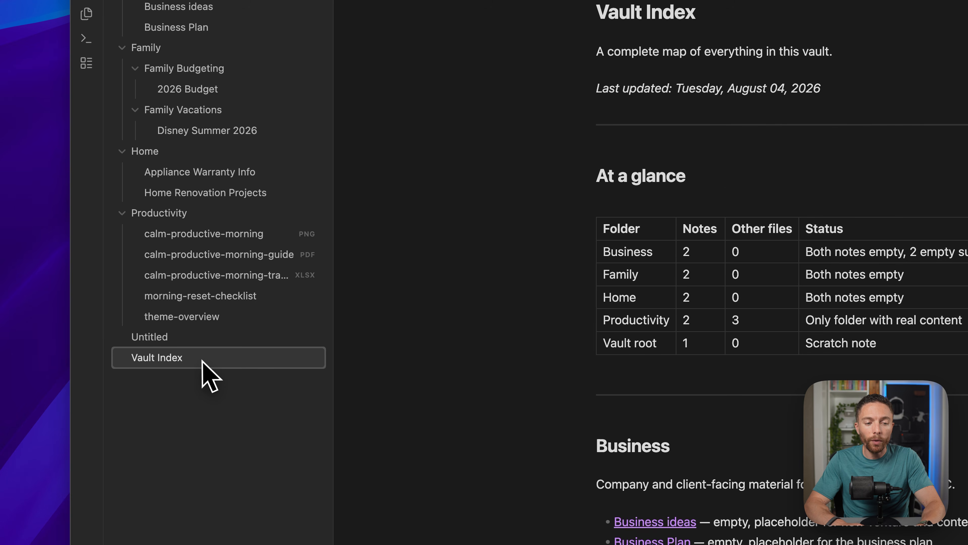
scroll(832, 156, down, 10)
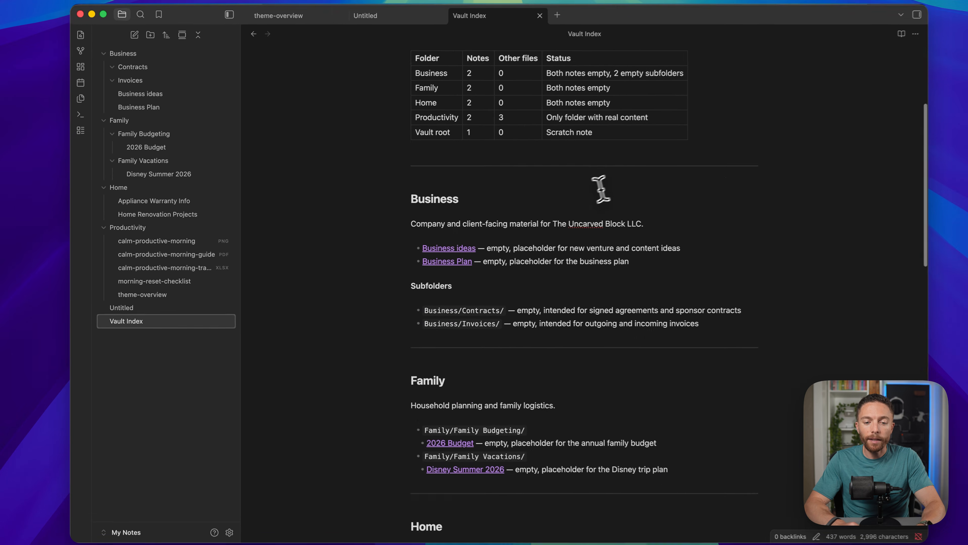
scroll(573, 194, down, 15)
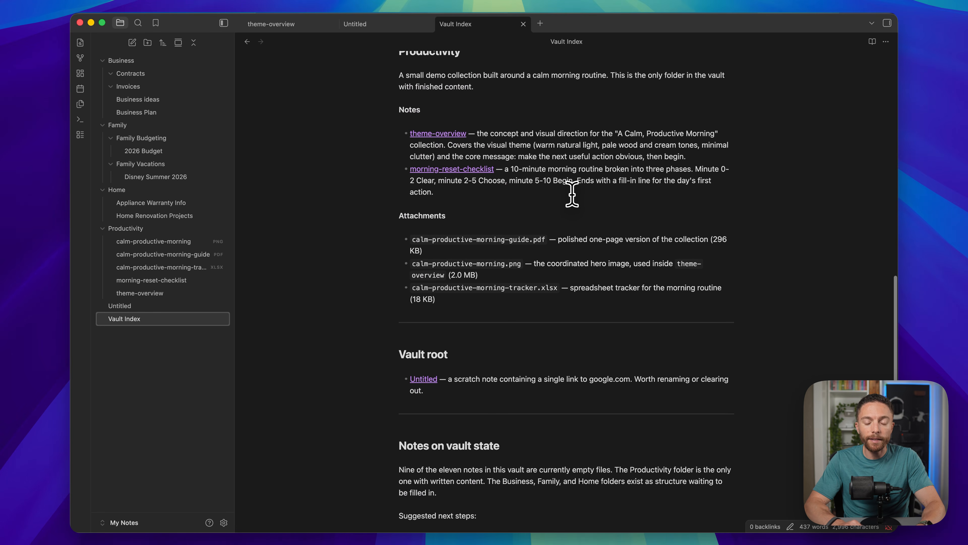
scroll(572, 194, up, 20)
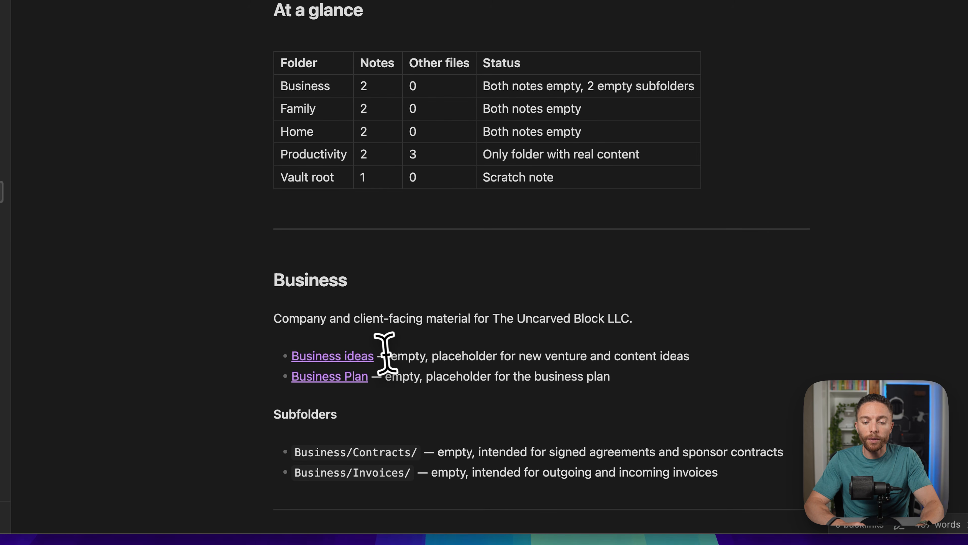
- Open the Business ideas note from the index, insert an internal link to Disney Summer 2026, and follow the link
click(360, 359)
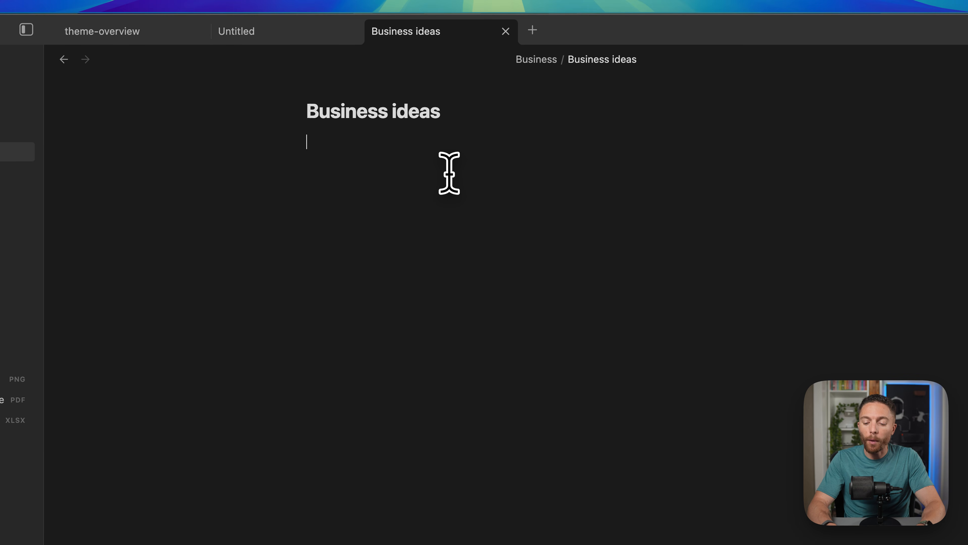
text([[)
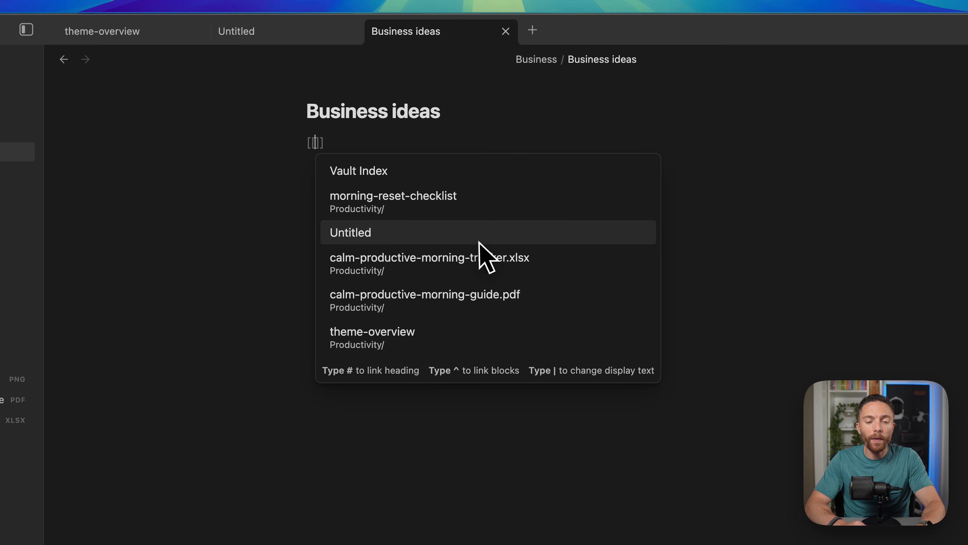
scroll(479, 251, down, 1)
scroll(486, 258, down, 3)
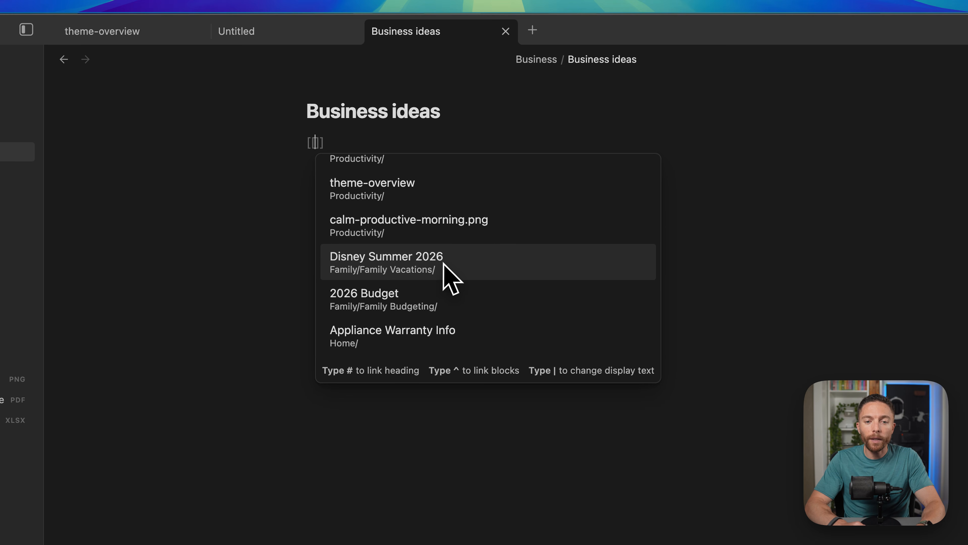
click(444, 264)
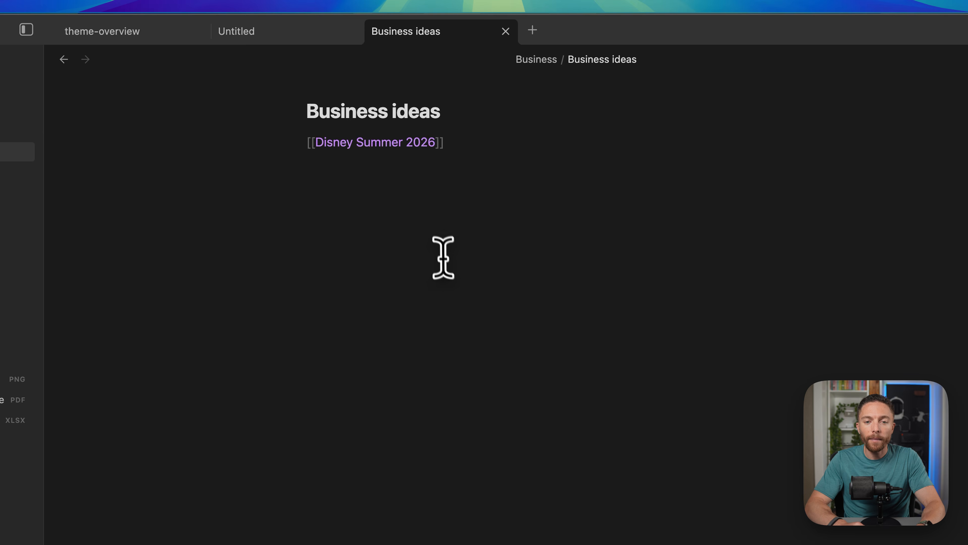
key(Return)
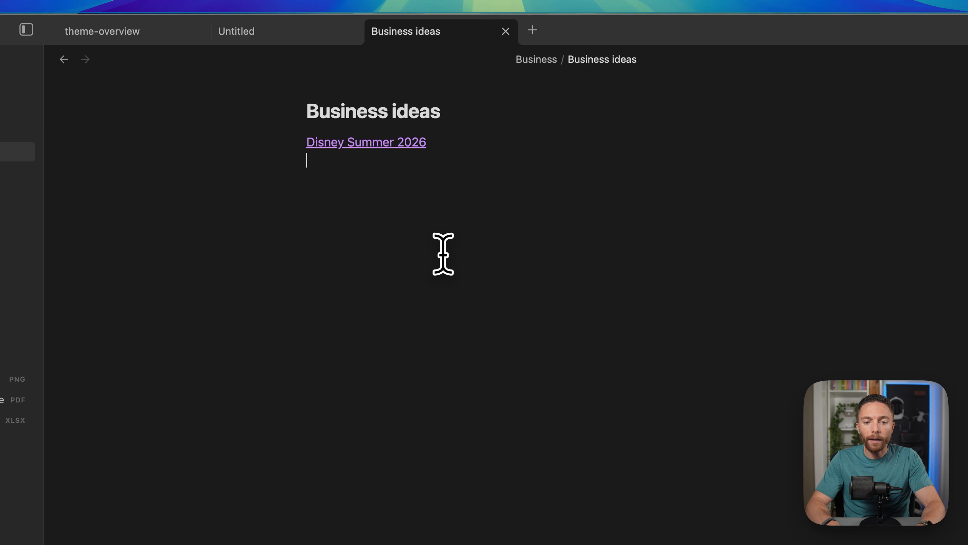
click(410, 144)
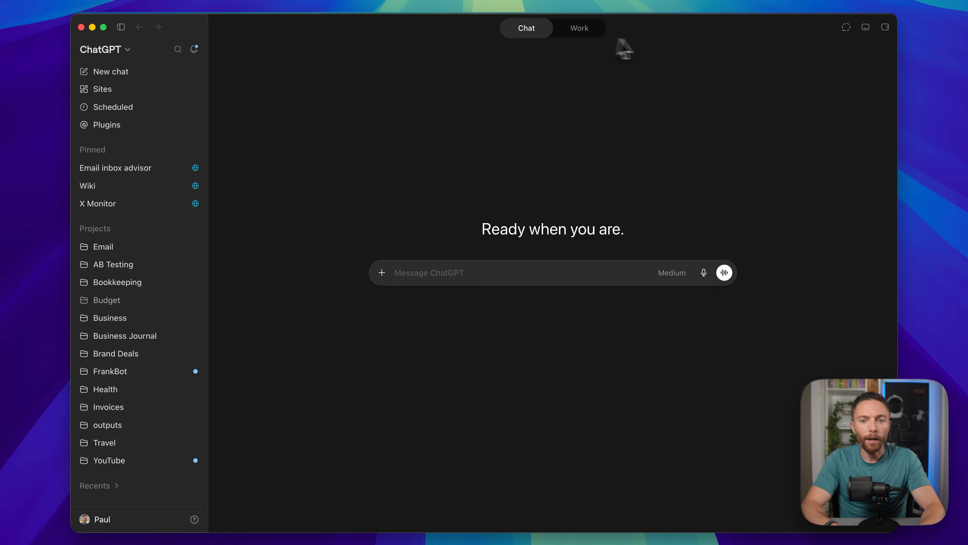
- In ChatGPT's Work mode, create a new project using the My Notes folder from iCloud Drive as its source folder
click(578, 31)
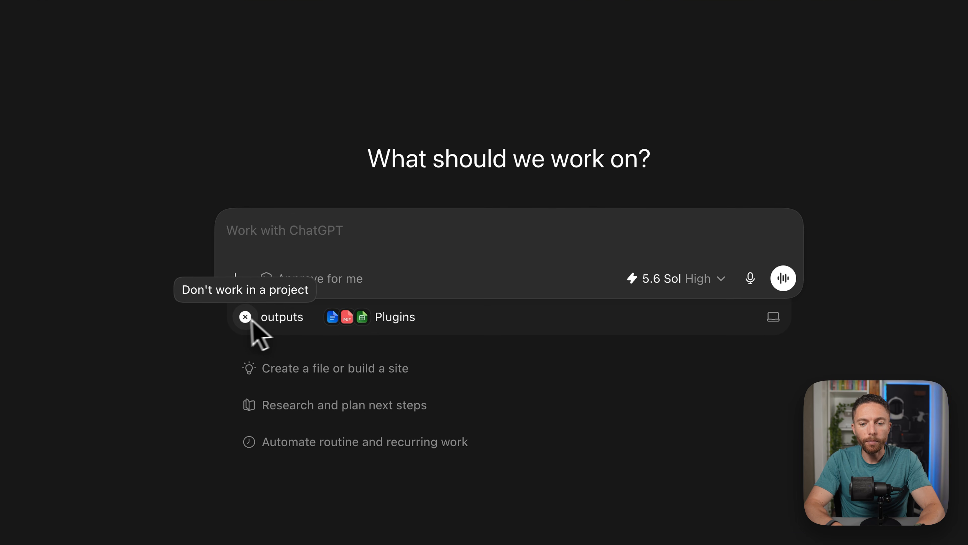
click(282, 317)
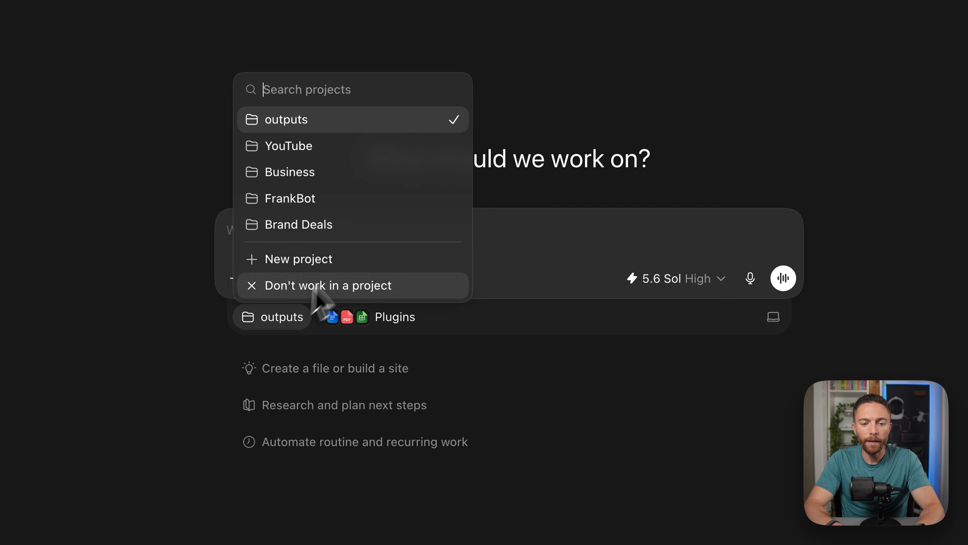
click(343, 271)
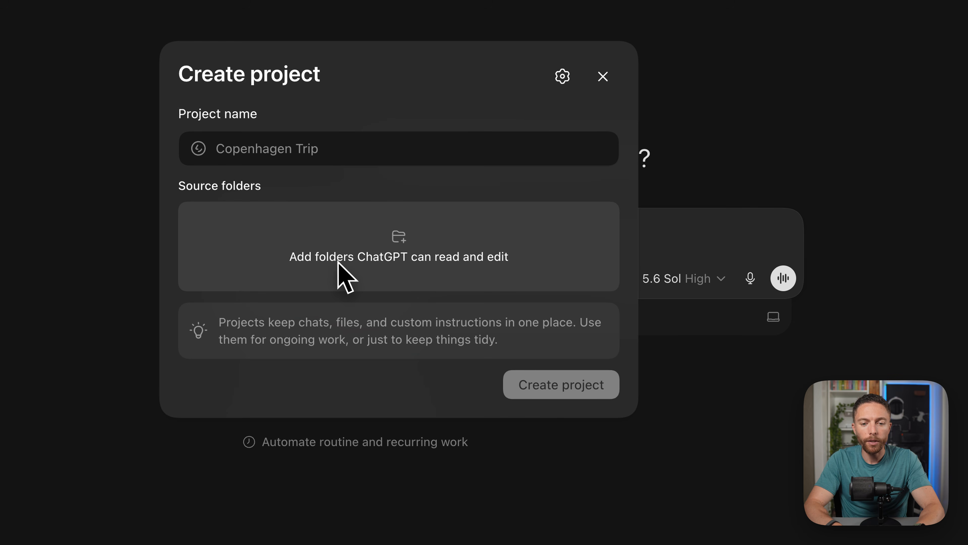
click(404, 244)
click(148, 278)
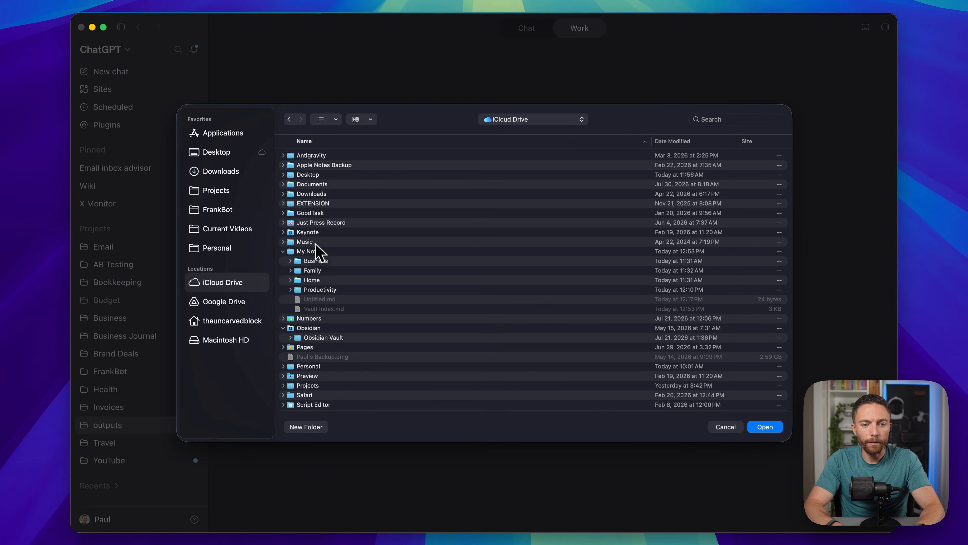
click(315, 252)
click(766, 426)
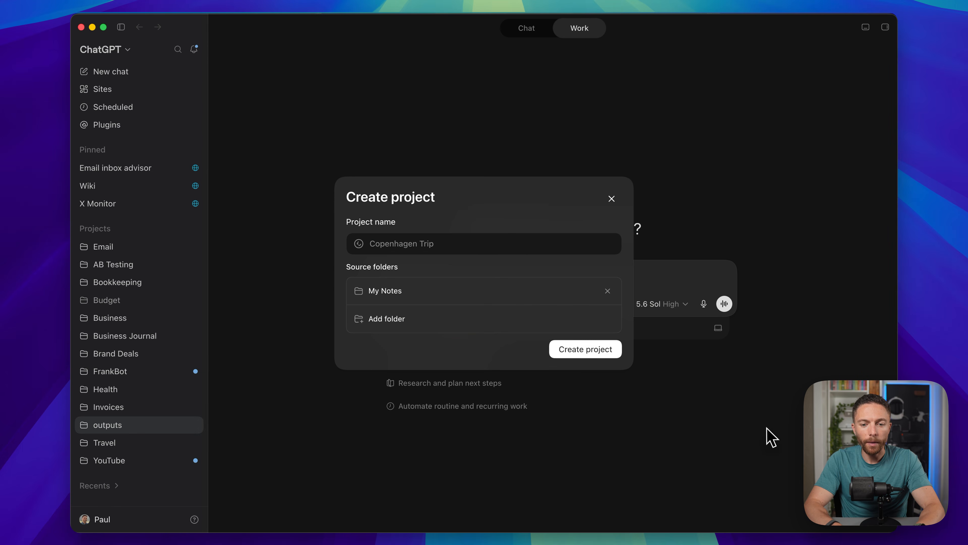
click(585, 350)
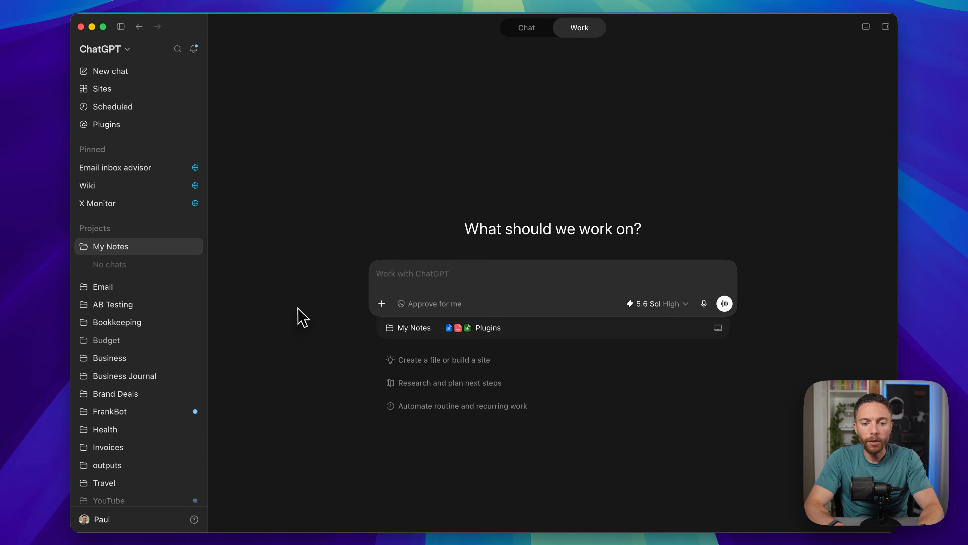
- Switch to Obsidian, open the morning-reset-checklist note in Productivity, and copy its path from the vault folder
key(super+Tab)
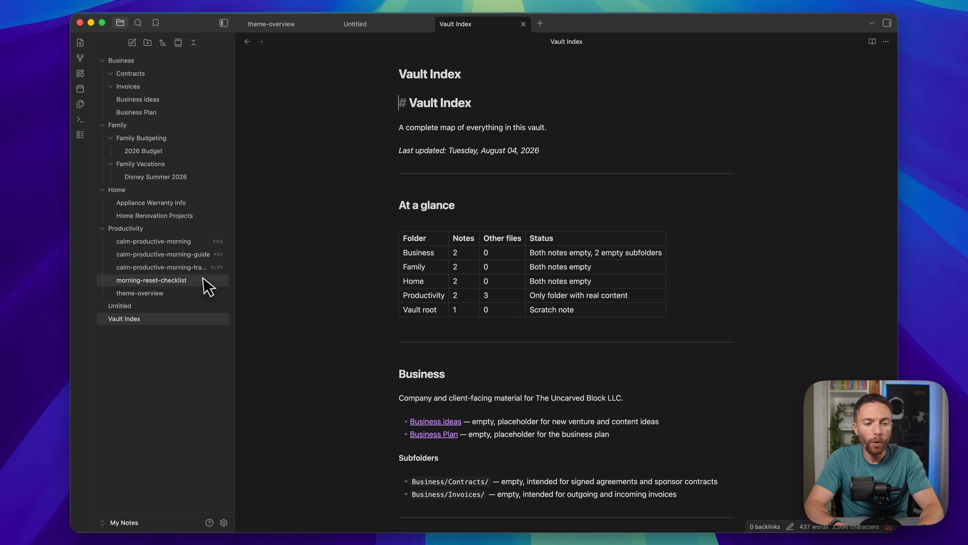
click(190, 282)
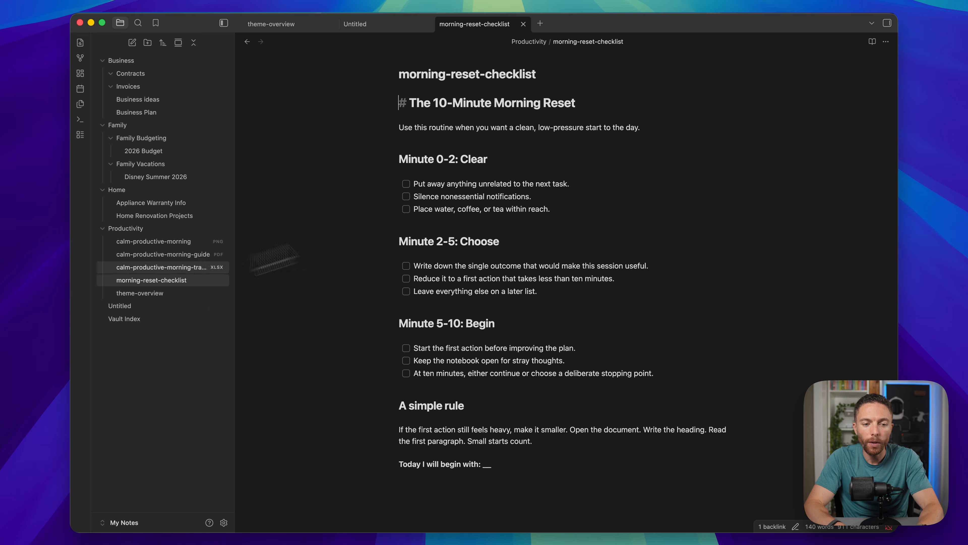
click(549, 199)
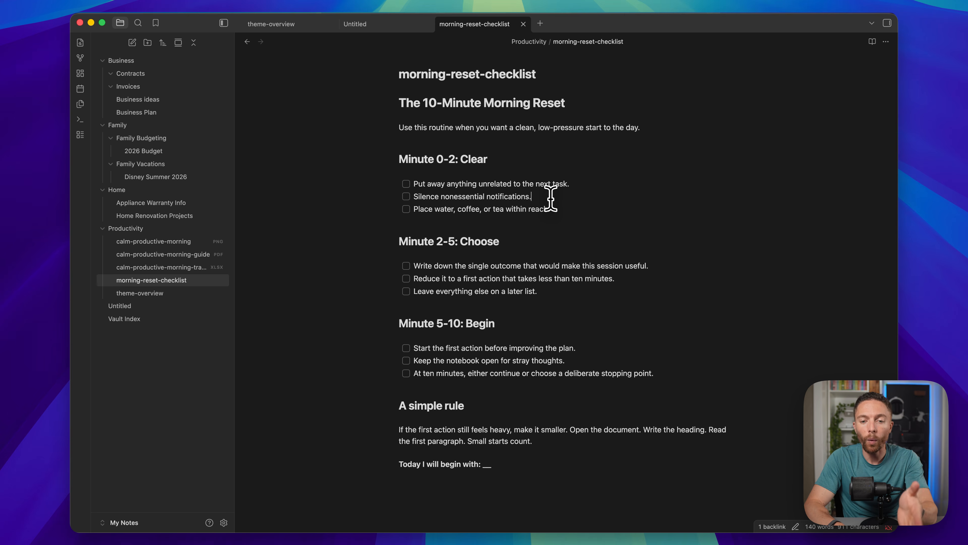
click(885, 42)
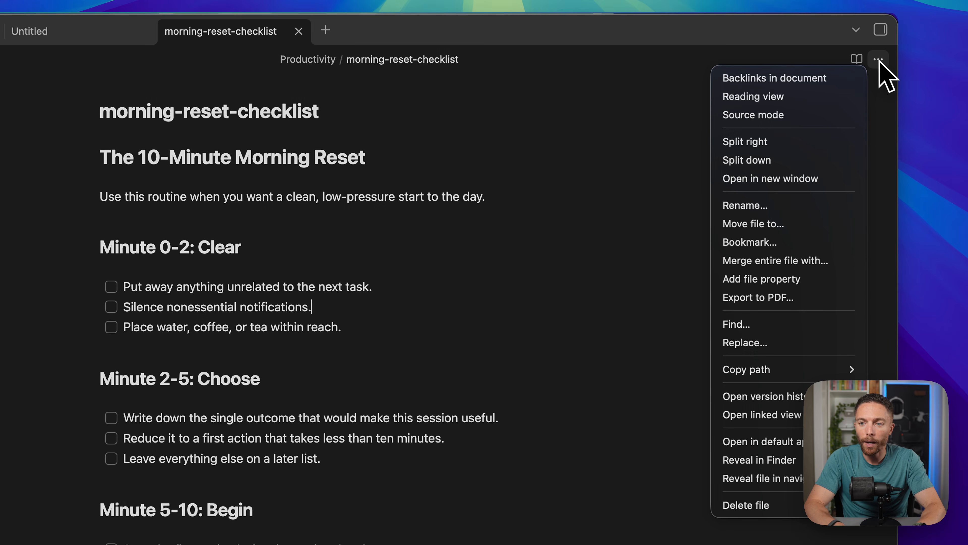
mouse_move(798, 372)
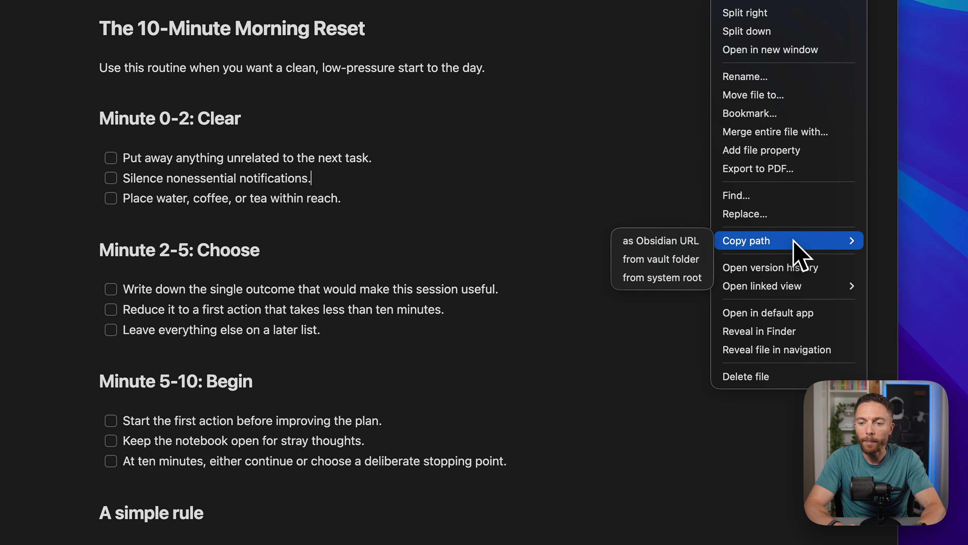
click(668, 261)
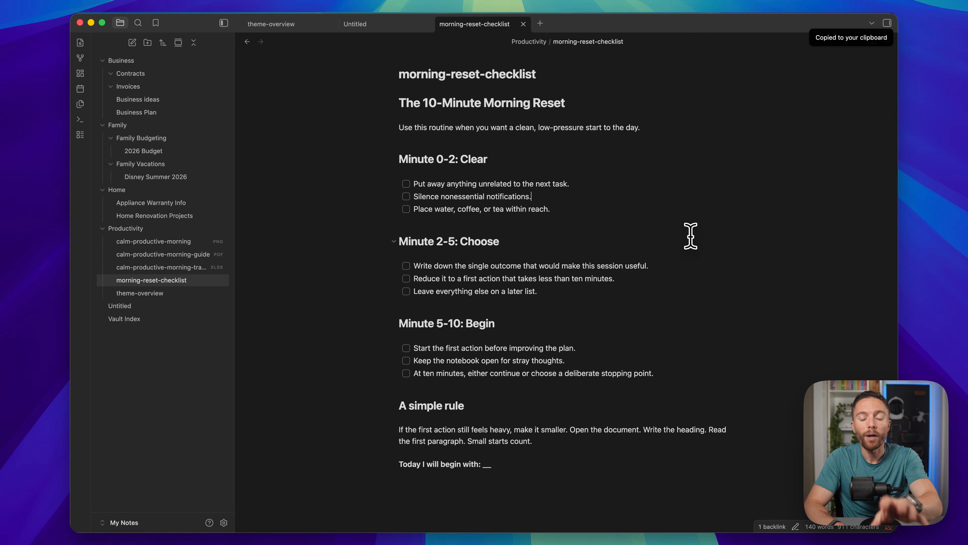
click(691, 236)
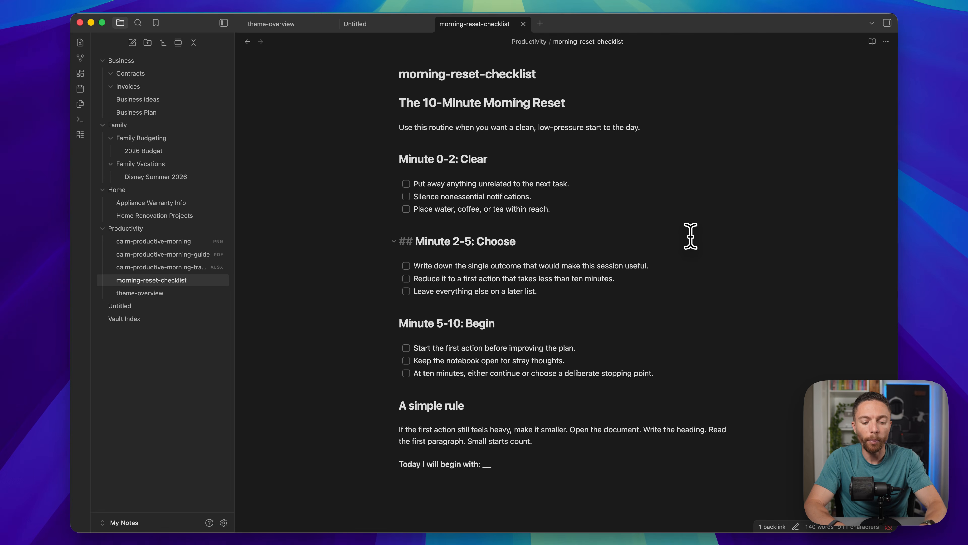
- Ask ChatGPT to restructure Productivity/morning-reset-checklist "with nicer headings, emojis, checklists, etc.", and review the note in Obsidian
key(super+Tab)
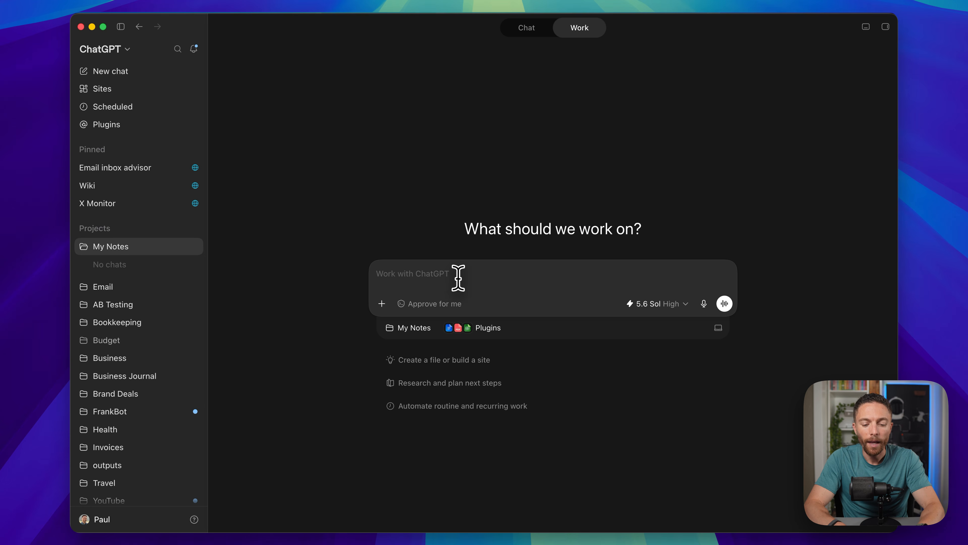
key(super+v)
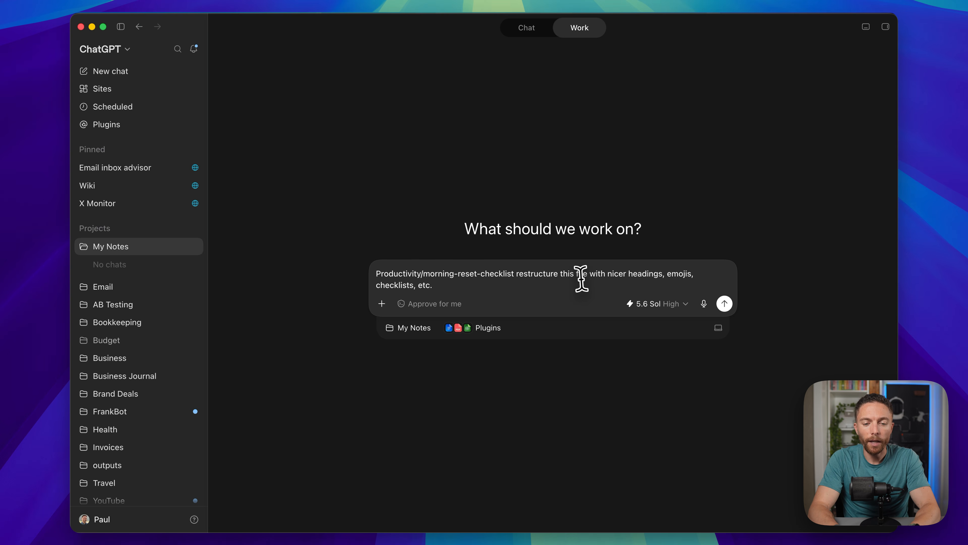
click(724, 303)
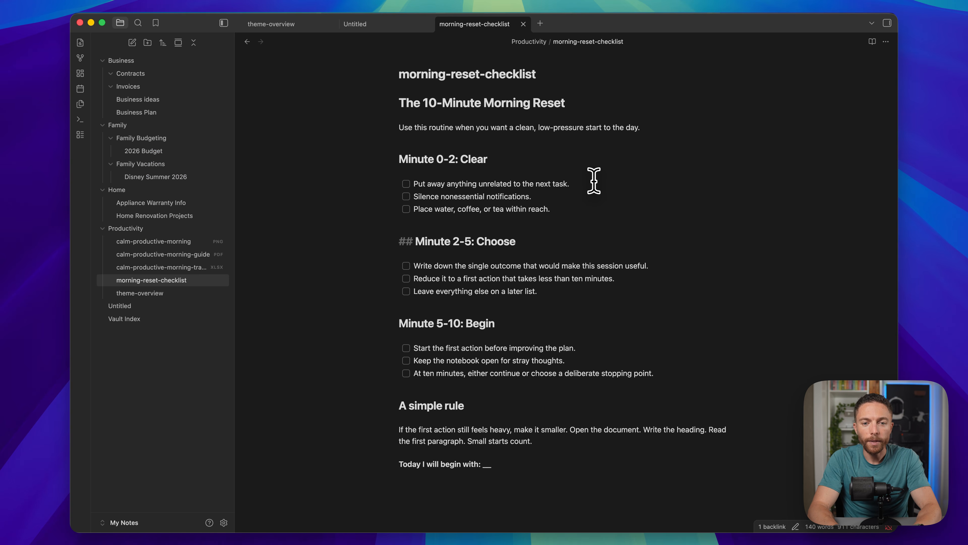
scroll(576, 335, down, 9)
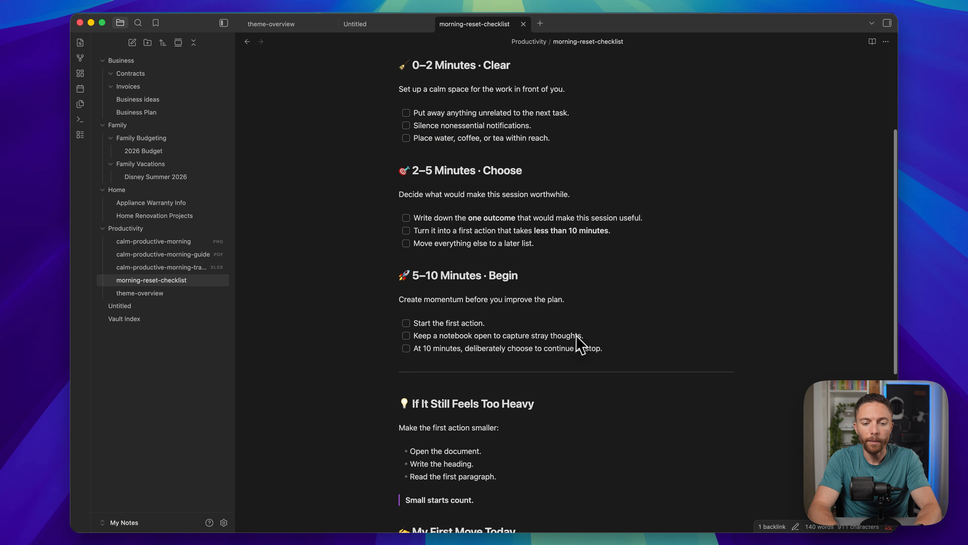
scroll(576, 336, up, 10)
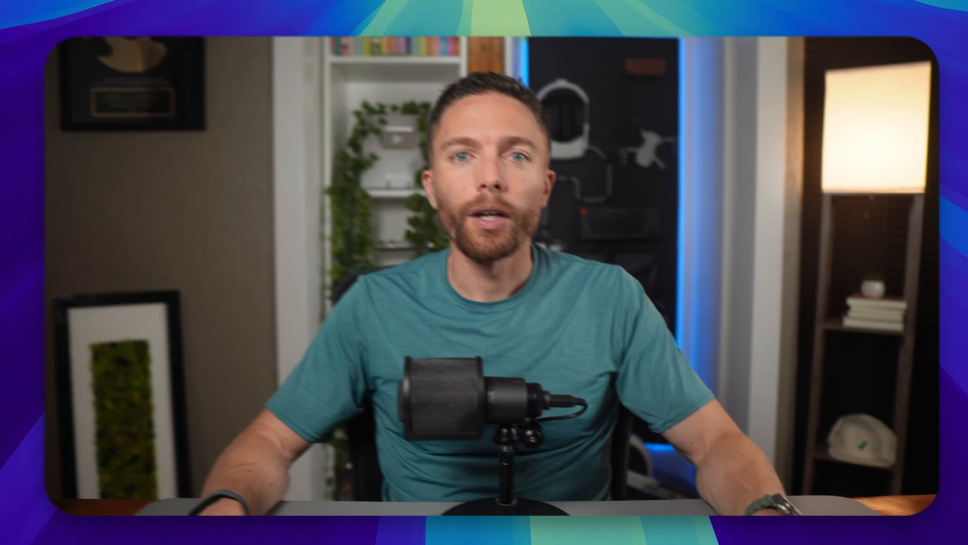